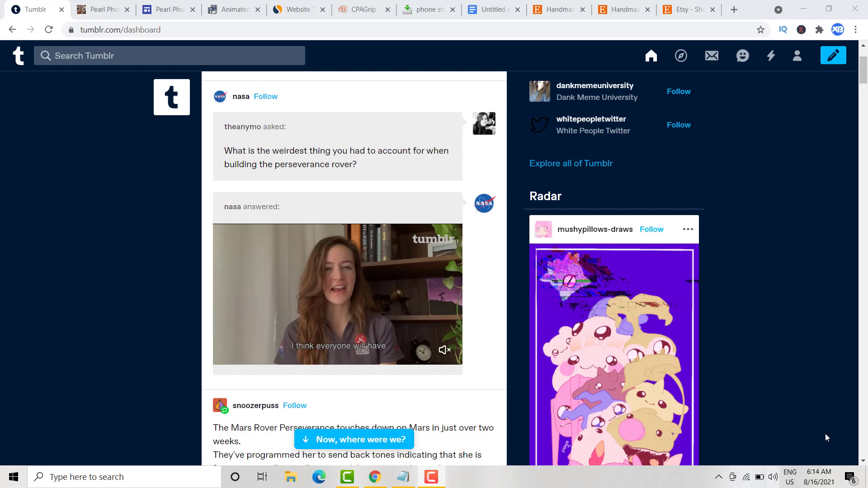
Step: Switch to Similarweb and look up the website analysis for tumblr.com
left_click(227, 349)
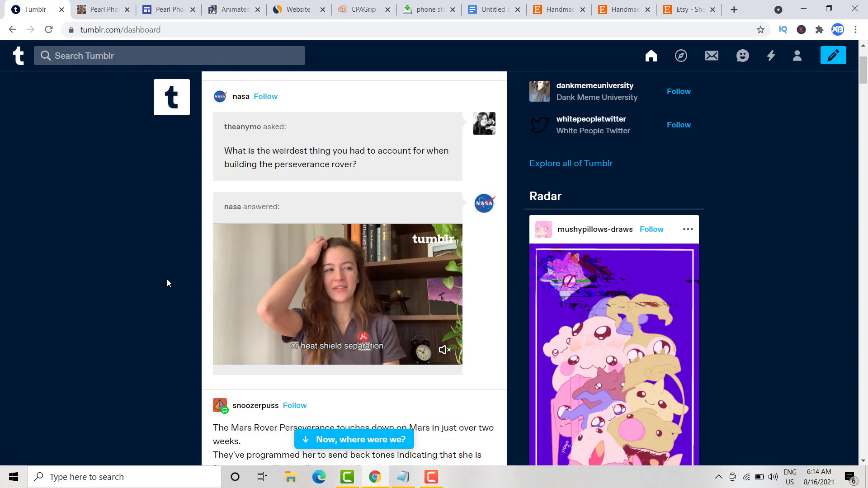
left_click(280, 12)
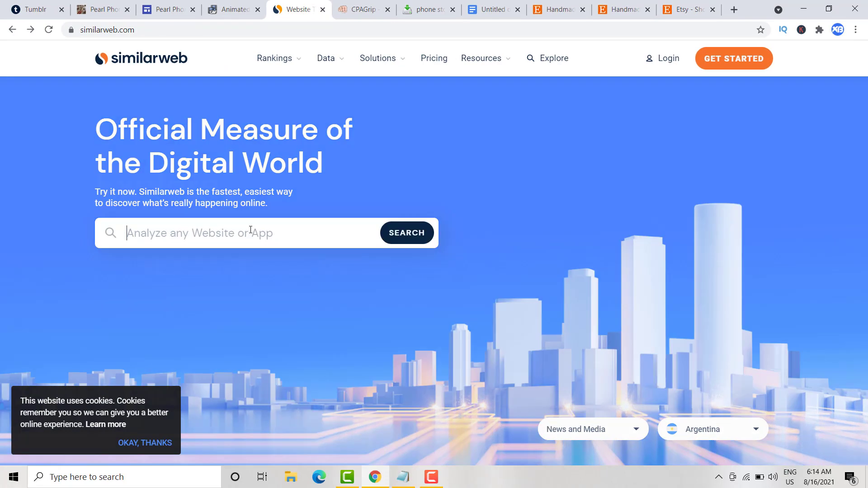
left_click(251, 229)
type("tu")
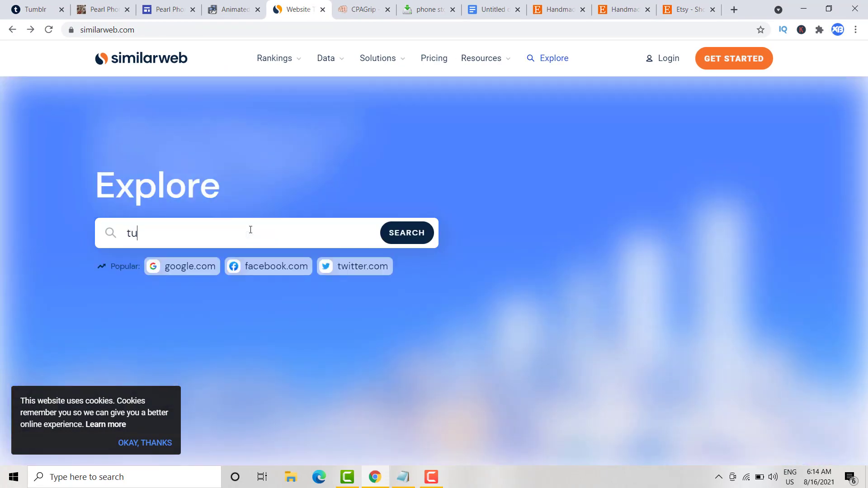
type("mblr")
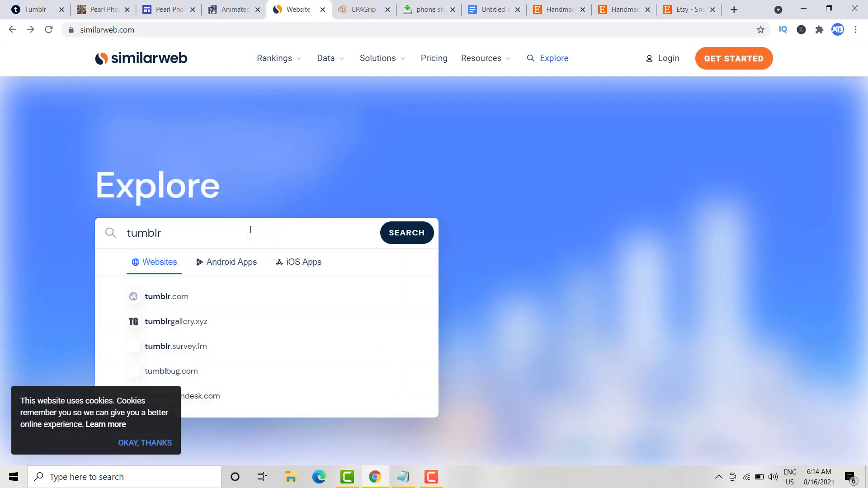
left_click(200, 304)
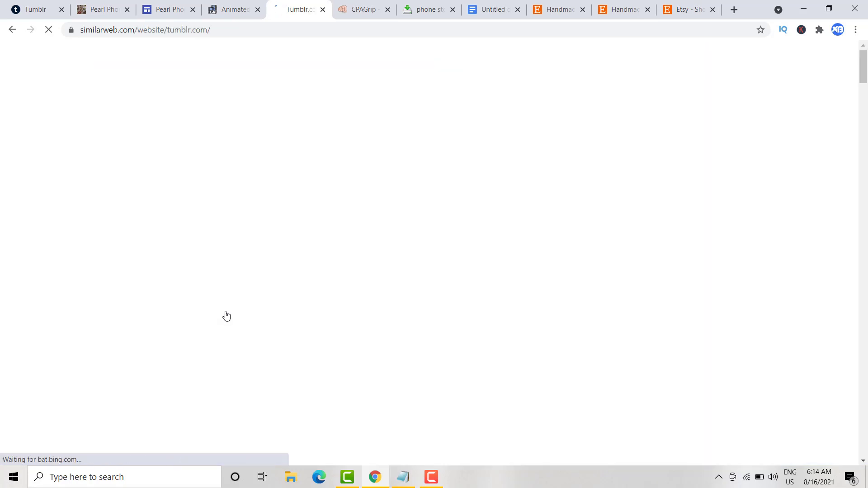
Step: Examine tumblr.com's global, country and category ranks, its traffic overview and its visits by country
scroll(396, 229, "down", 2)
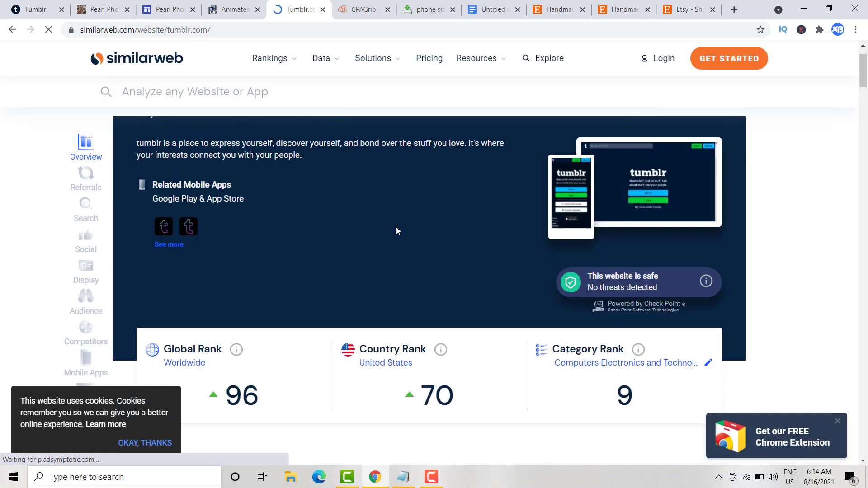
scroll(396, 227, "down", 2)
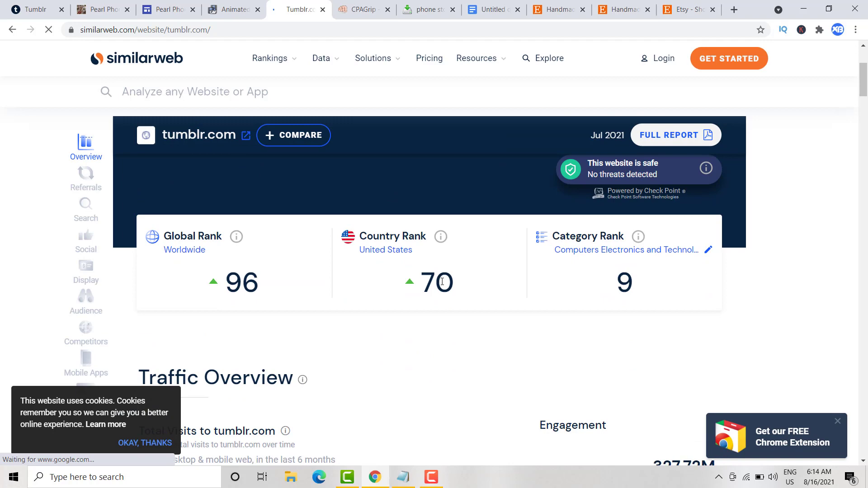
mouse_move(441, 240)
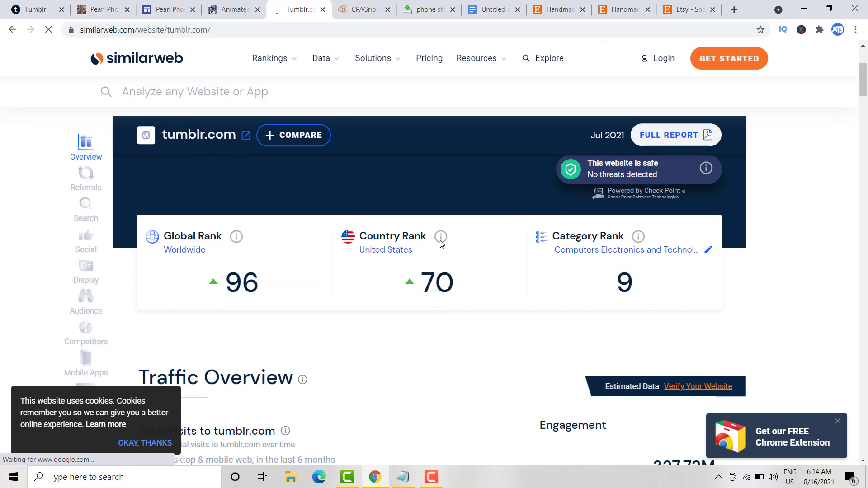
scroll(441, 235, "down", 3)
scroll(443, 223, "up", 2)
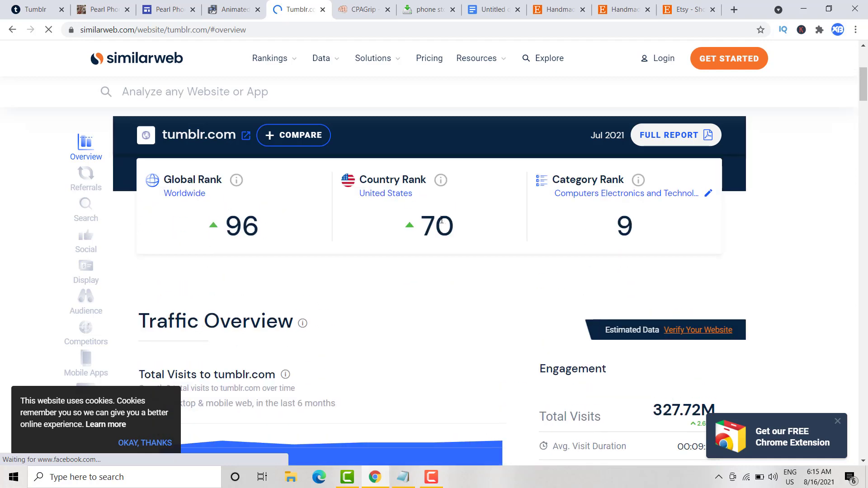
scroll(441, 220, "down", 9)
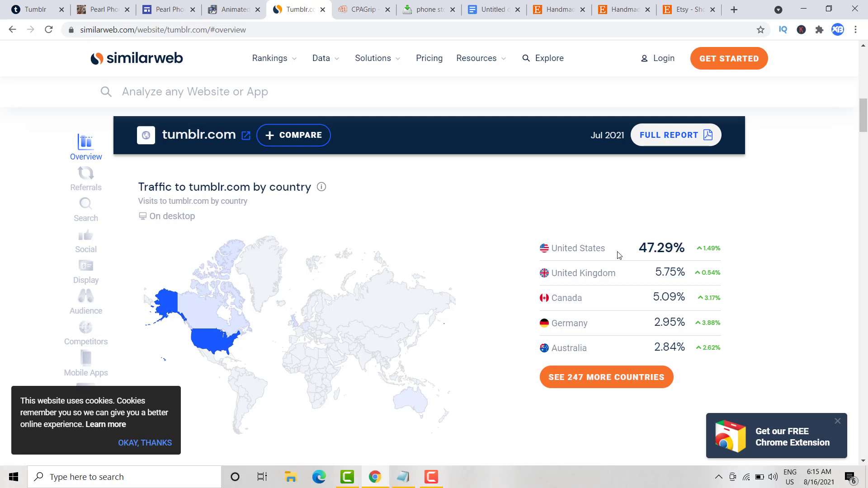
Step: Return to the Tumblr dashboard and open the account's pearlphonecases blog
left_click(30, 7)
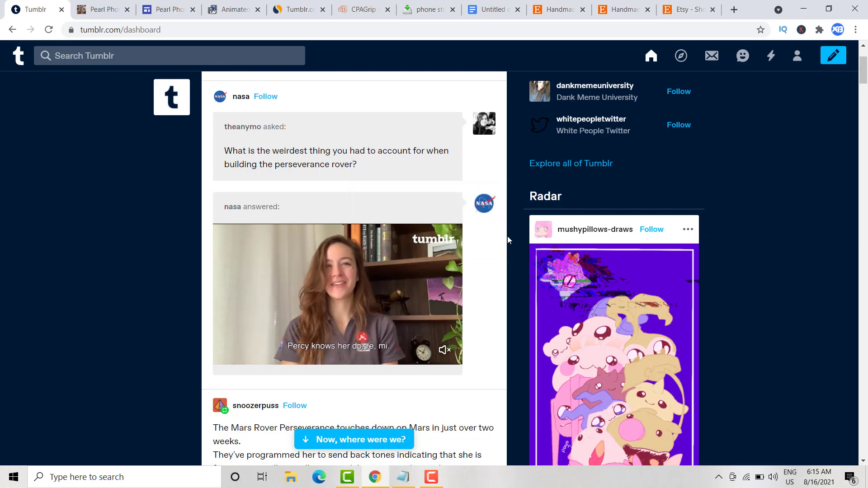
scroll(507, 237, "up", 3)
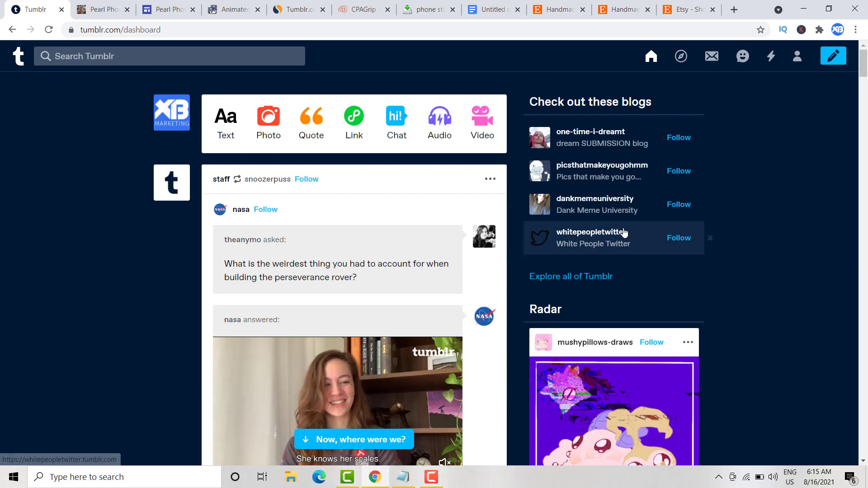
mouse_move(624, 232)
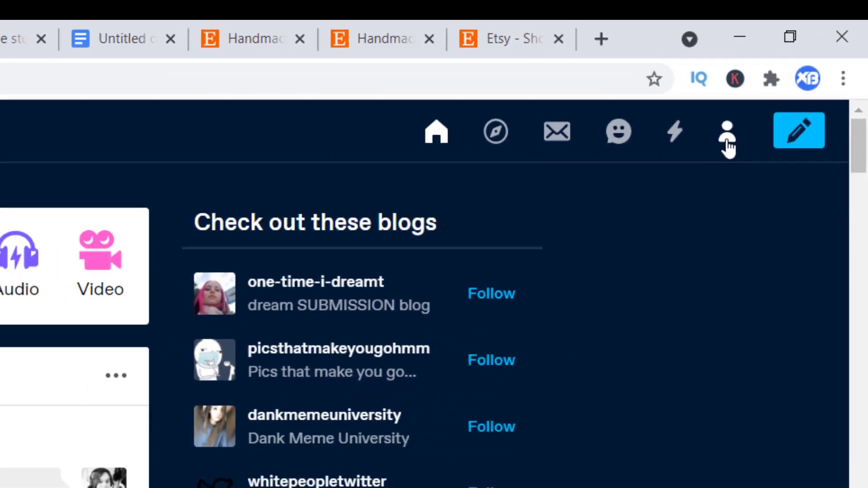
left_click(686, 195)
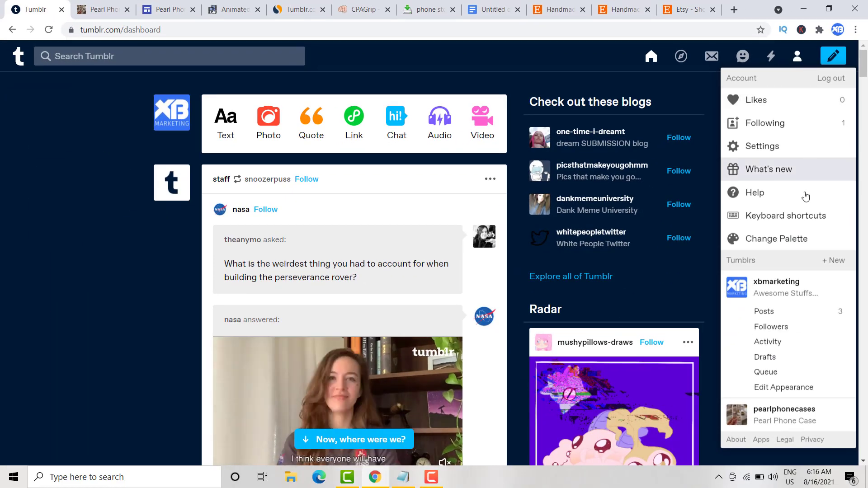
scroll(810, 266, "down", 1)
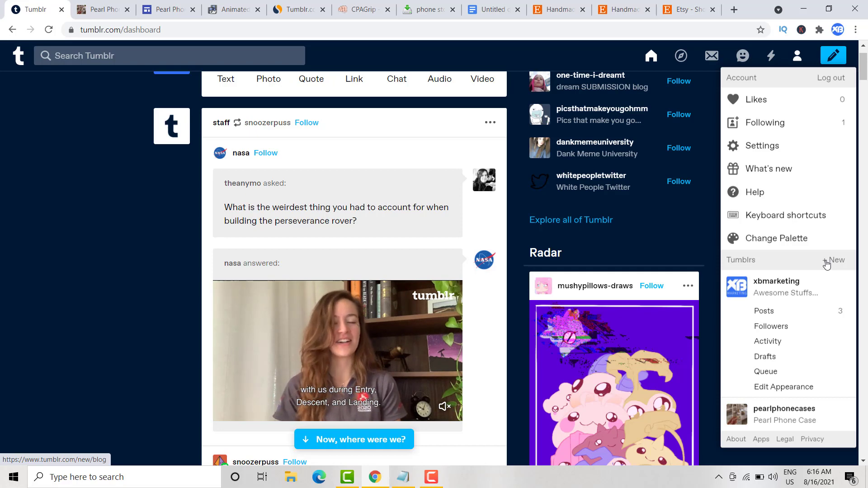
scroll(829, 410, "down", 3)
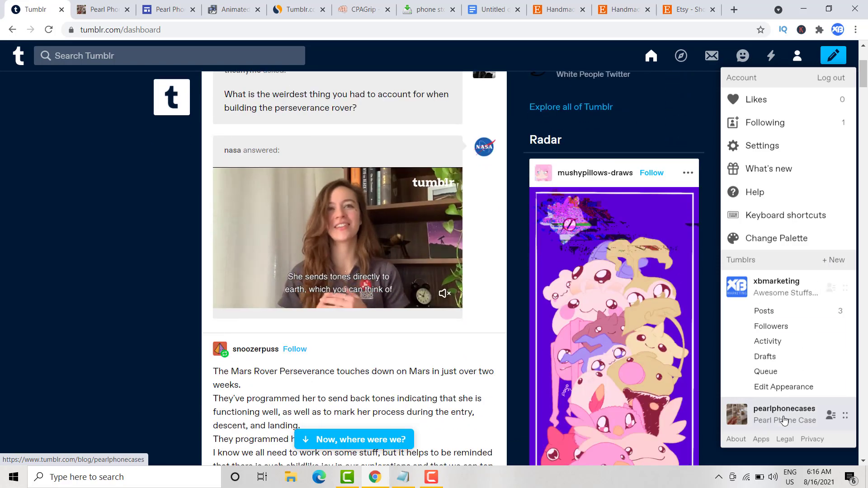
left_click(784, 419)
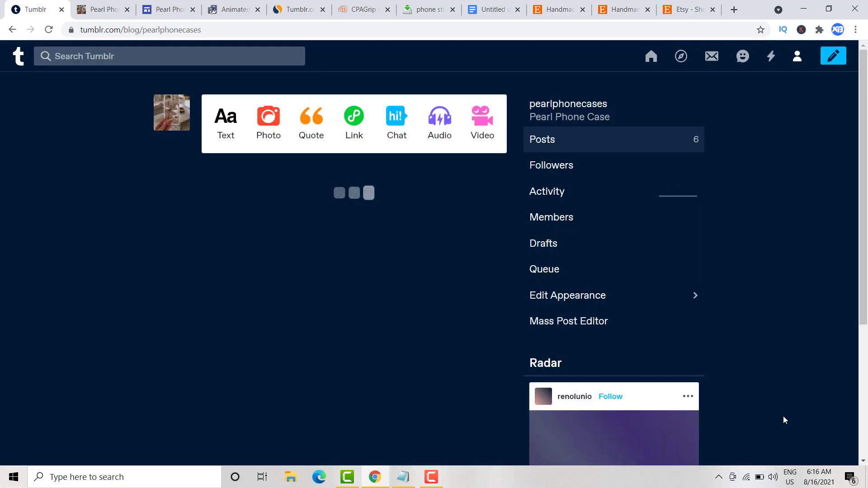
Step: Review the phone case posts on the pearlphonecases blog, including their photos, review-style captions and hashtags
scroll(341, 168, "down", 3)
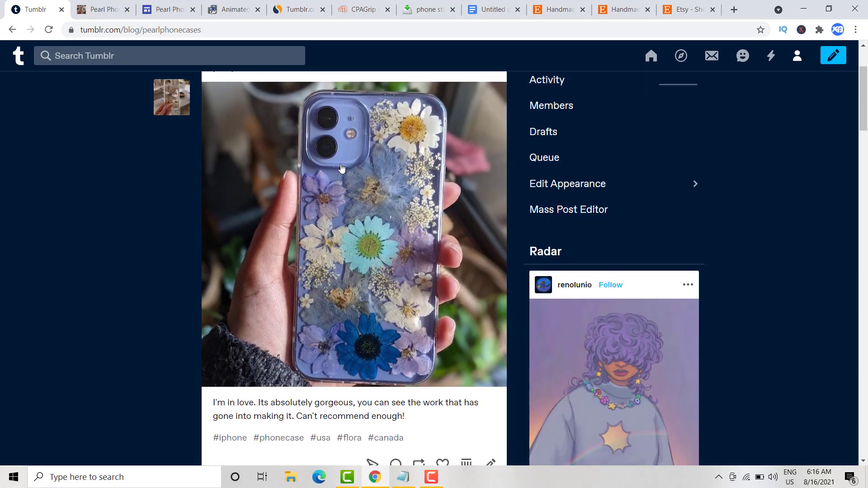
scroll(341, 168, "down", 2)
scroll(341, 168, "up", 5)
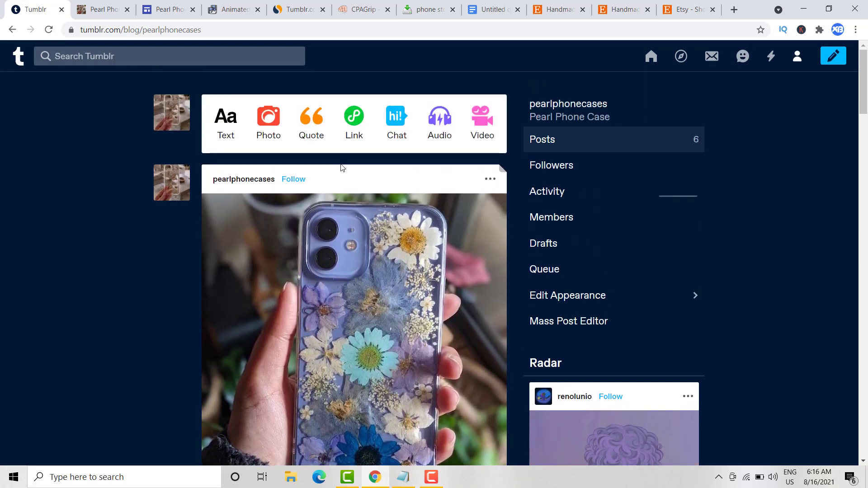
mouse_move(215, 186)
scroll(307, 189, "down", 2)
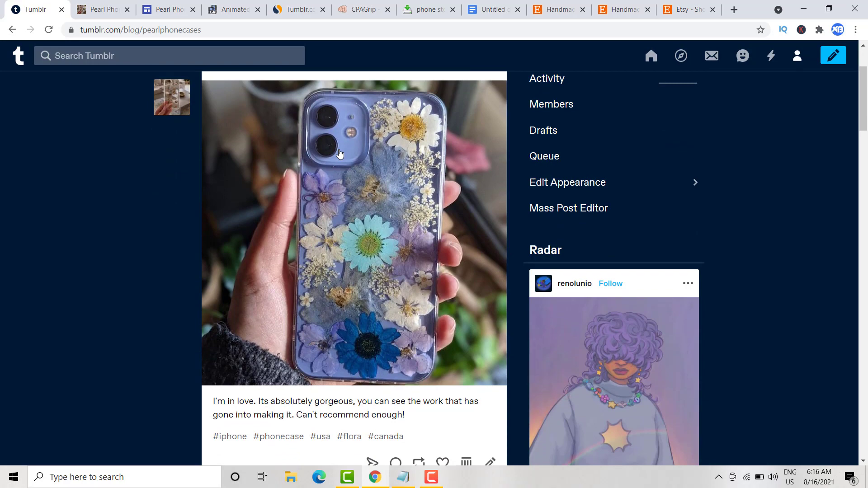
scroll(344, 145, "down", 5)
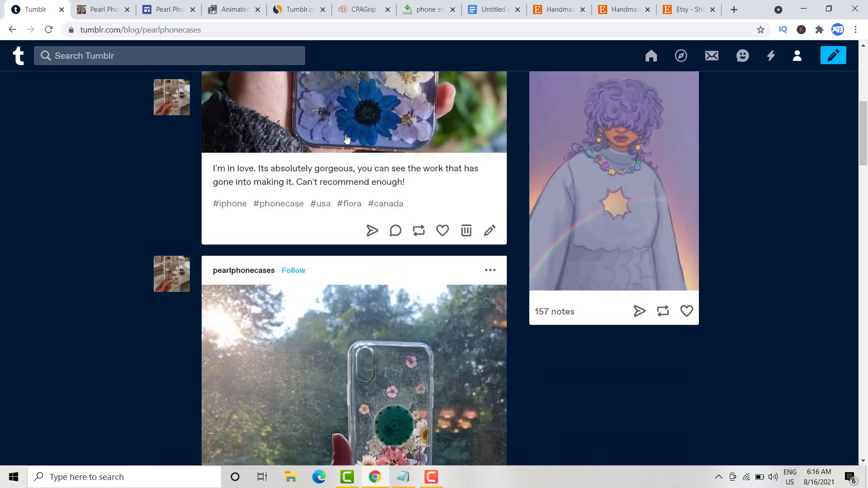
scroll(347, 138, "down", 13)
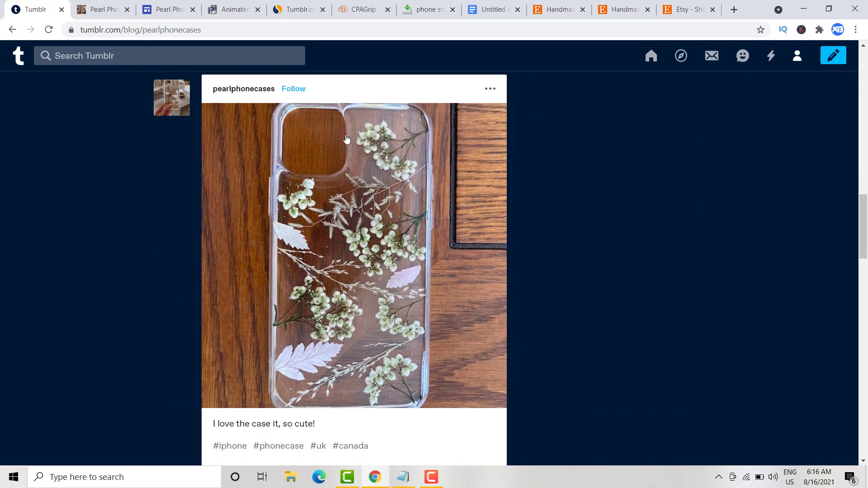
scroll(347, 138, "down", 14)
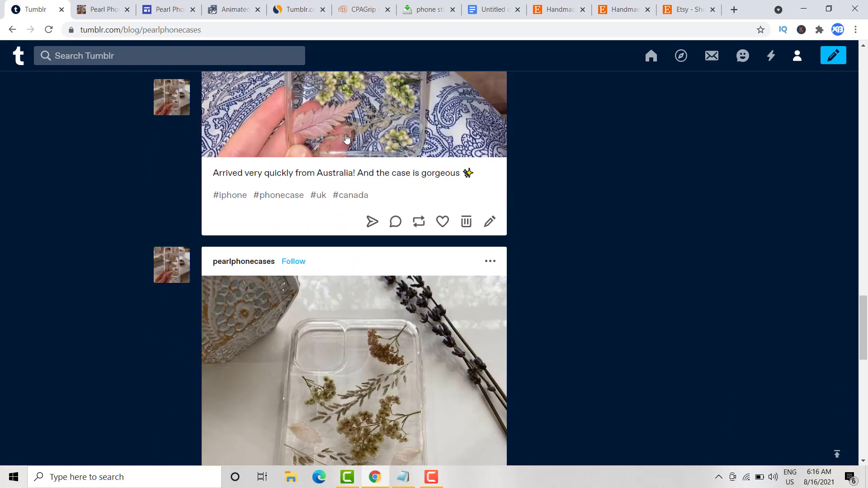
scroll(347, 138, "down", 12)
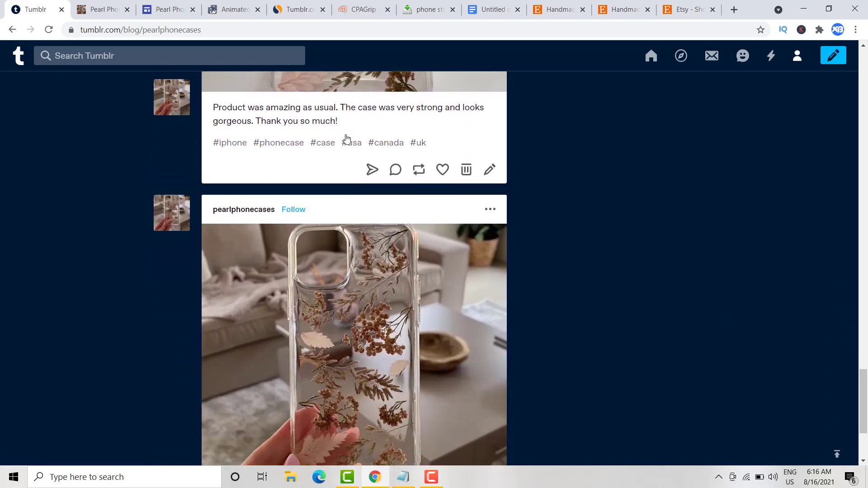
scroll(346, 138, "down", 3)
scroll(346, 139, "up", 20)
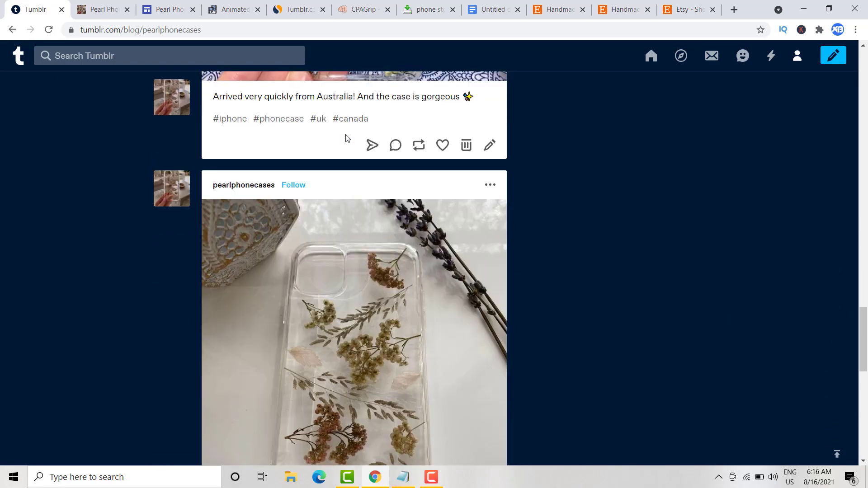
scroll(346, 135, "up", 10)
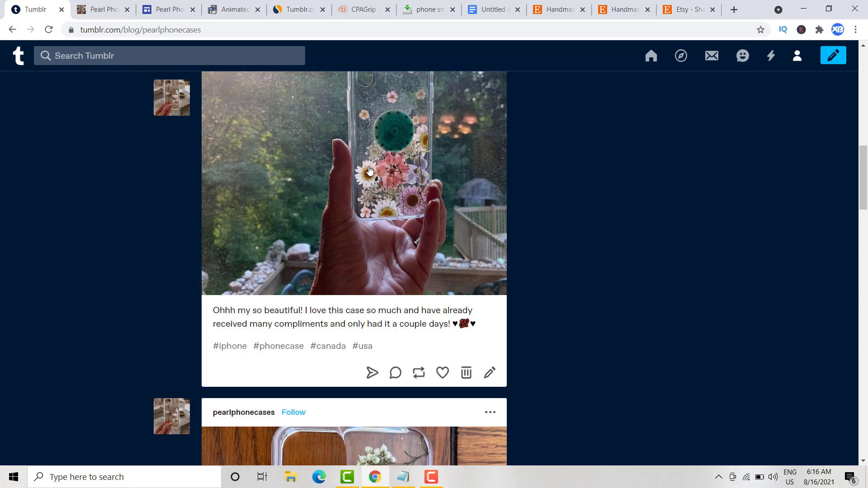
scroll(369, 170, "up", 8)
Step: Create a new Tumblr blog titled xbexample with the URL xbexample.tumblr.com and no password protection
left_click(12, 30)
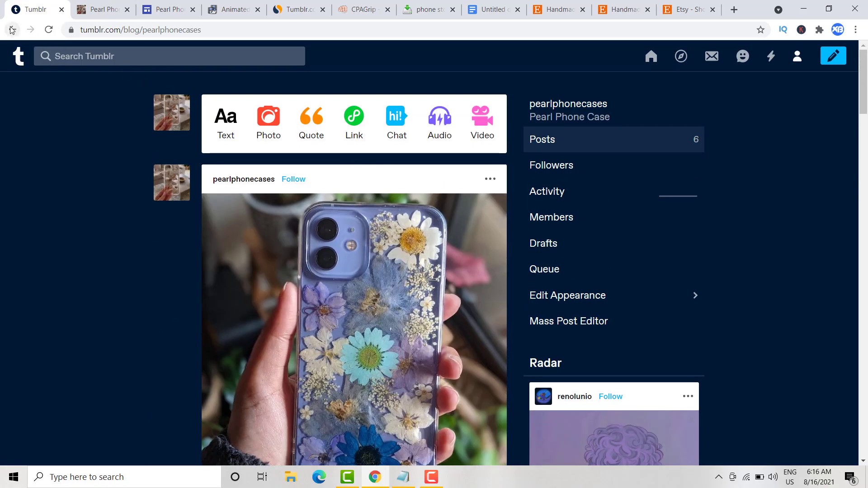
scroll(642, 278, "down", 10)
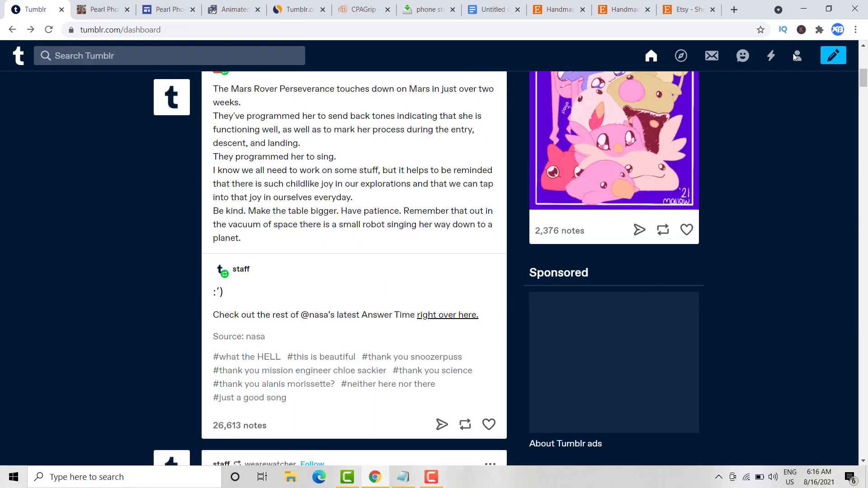
left_click(796, 56)
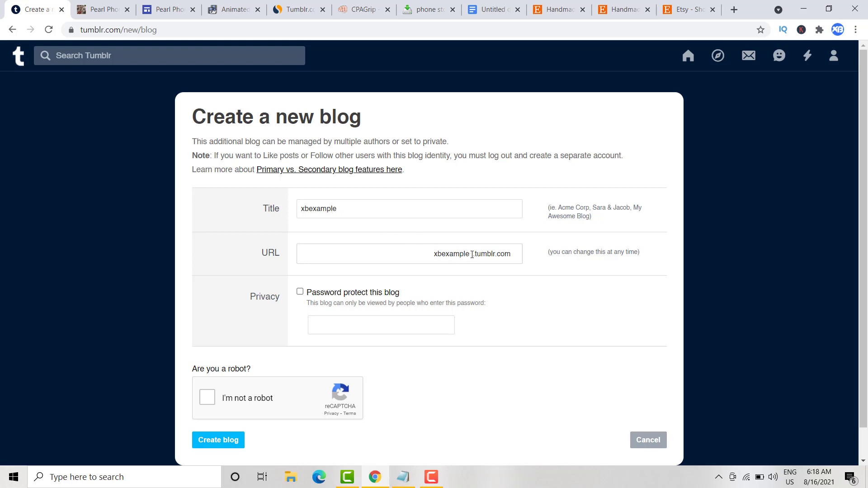
scroll(451, 267, "down", 2)
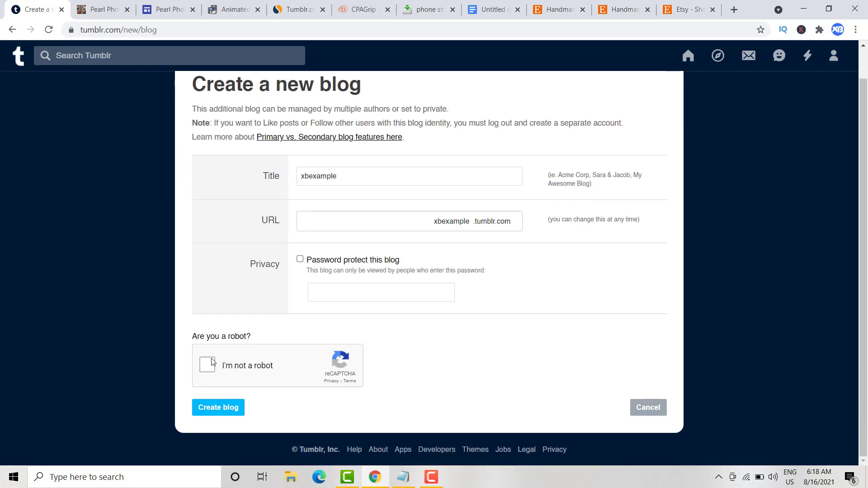
left_click(227, 408)
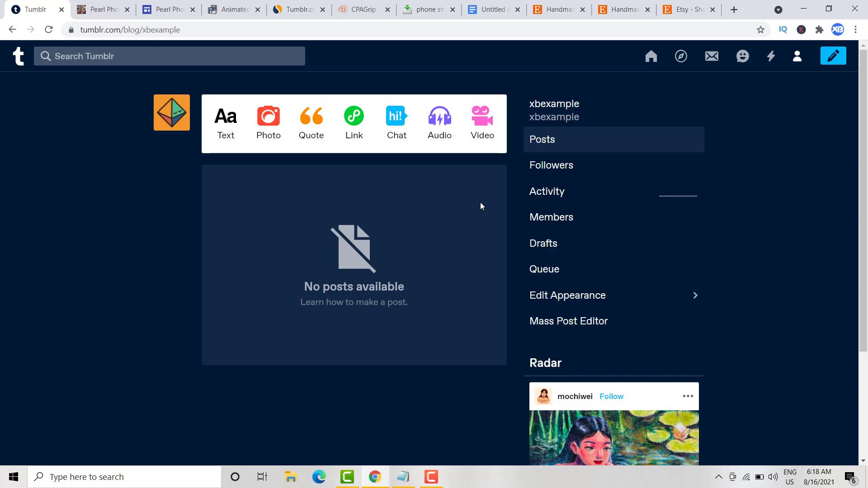
scroll(481, 206, "down", 2)
scroll(480, 203, "up", 1)
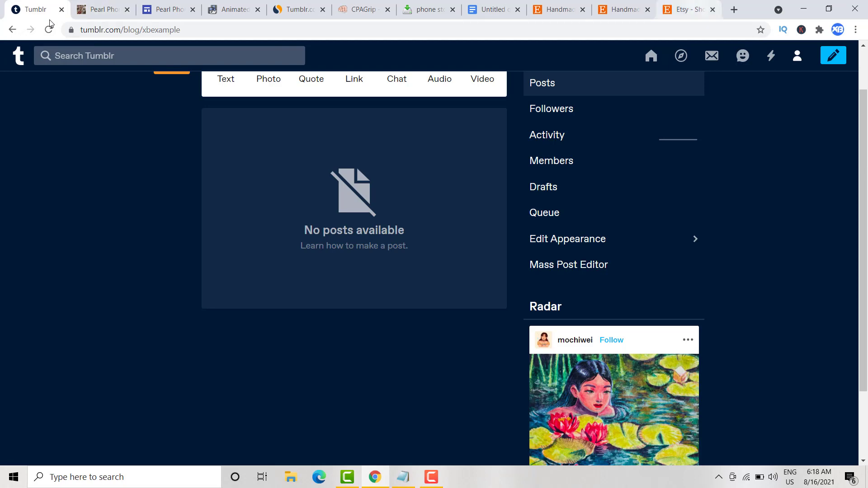
Step: Close the two open Etsy Handmade pages and bring up the Etsy home page
left_click(647, 9)
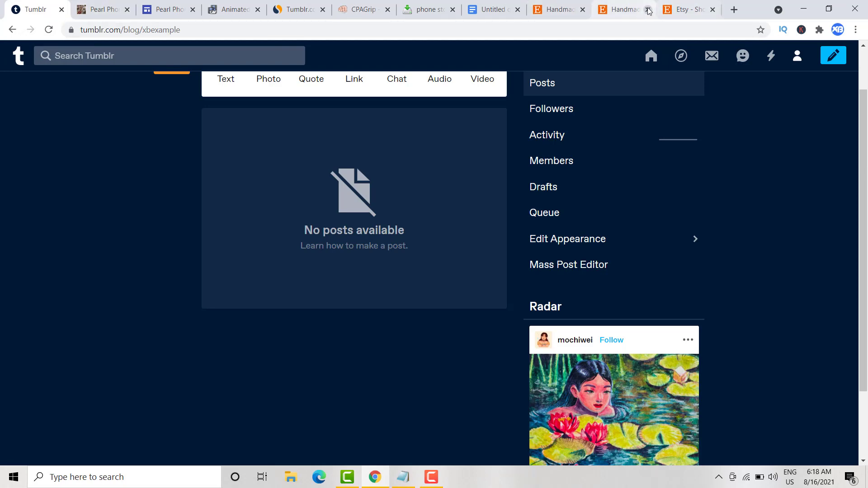
left_click(583, 9)
left_click(576, 12)
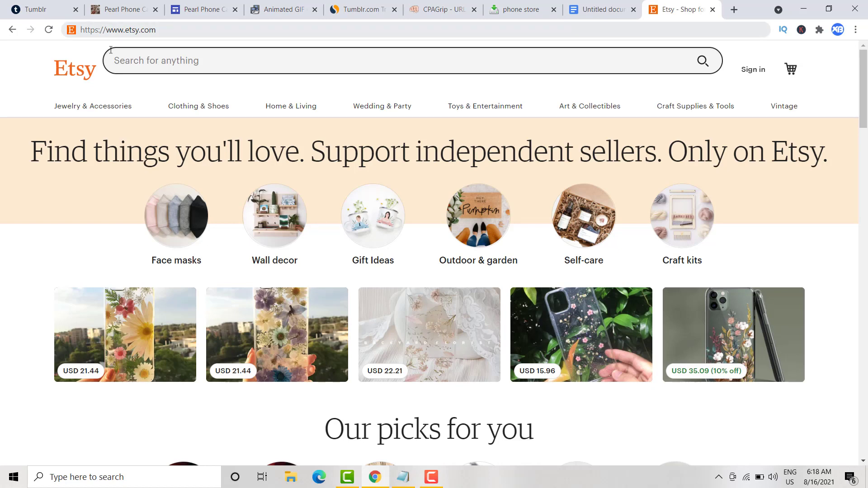
Step: Search Etsy for "handmade case"
left_click(146, 59)
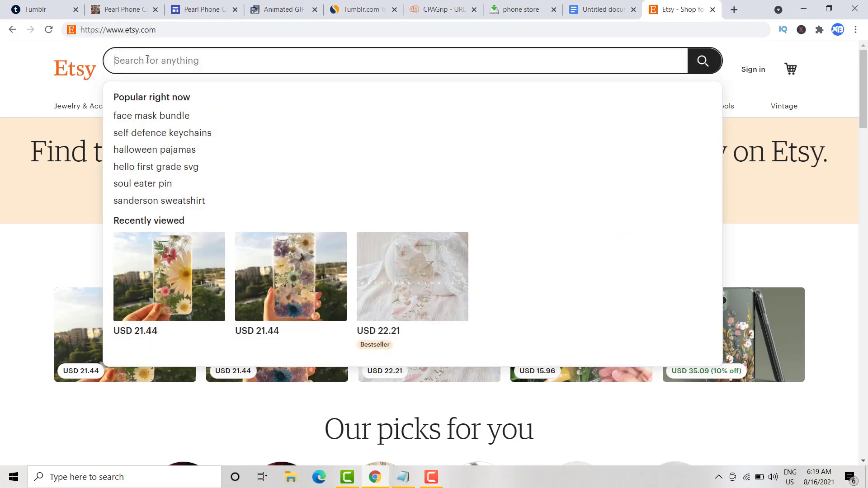
type("hand")
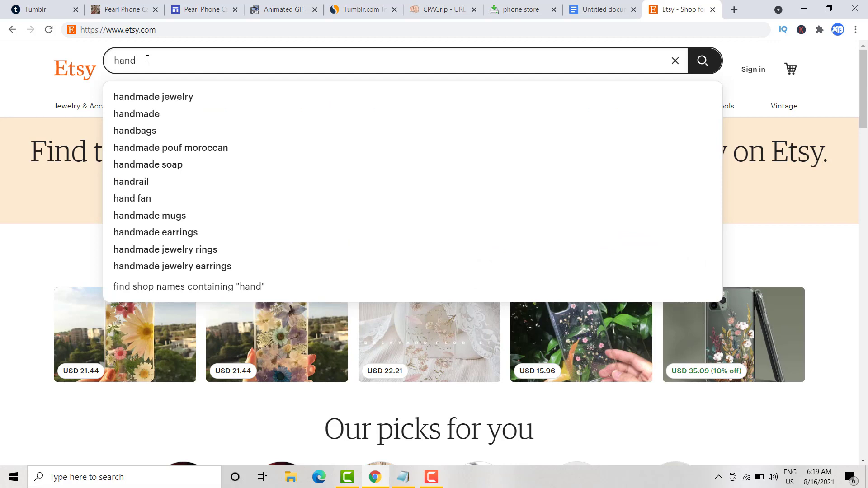
type("made caV")
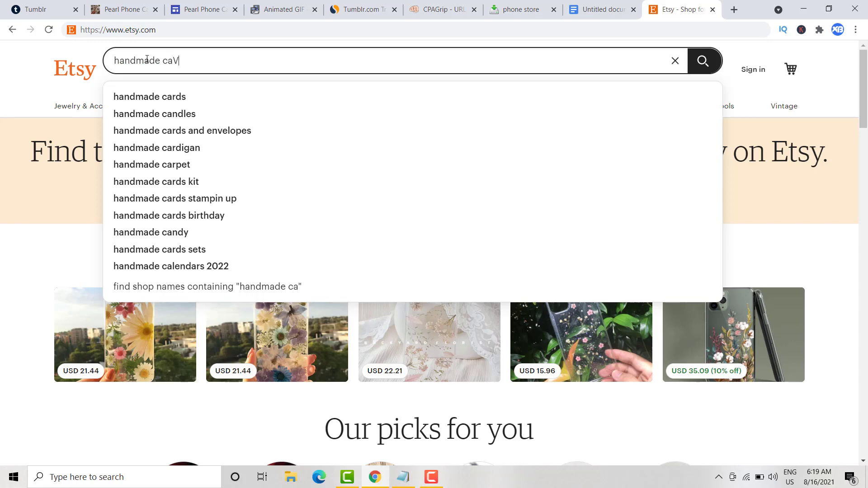
key("BackSpace")
type("s")
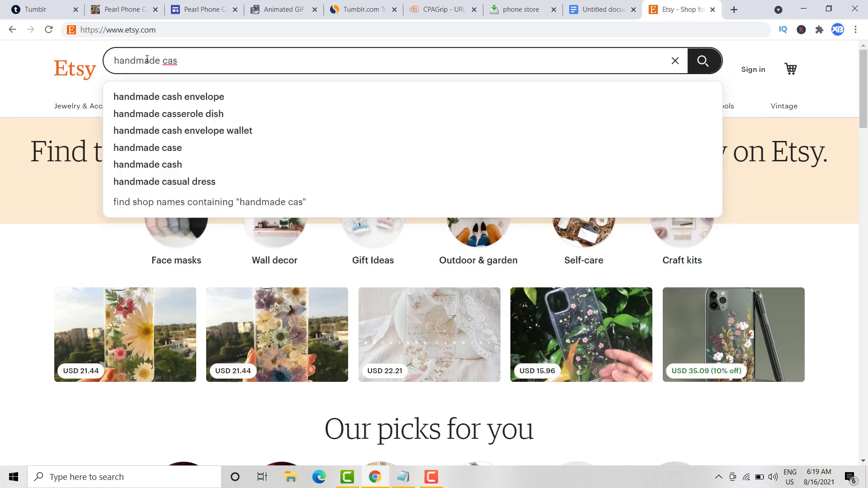
type("e")
key("Return")
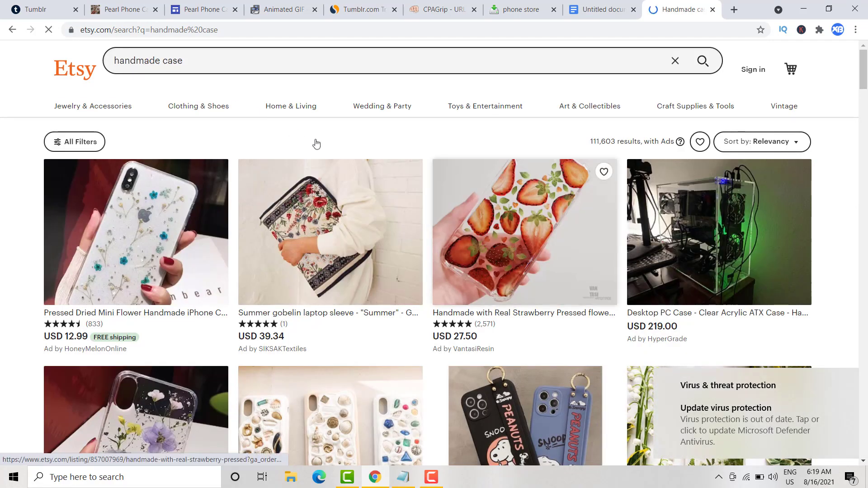
Step: Browse the handmade case results and open the BackyardAus pressed flower phone case listing priced at USD 21.44
scroll(485, 223, "down", 5)
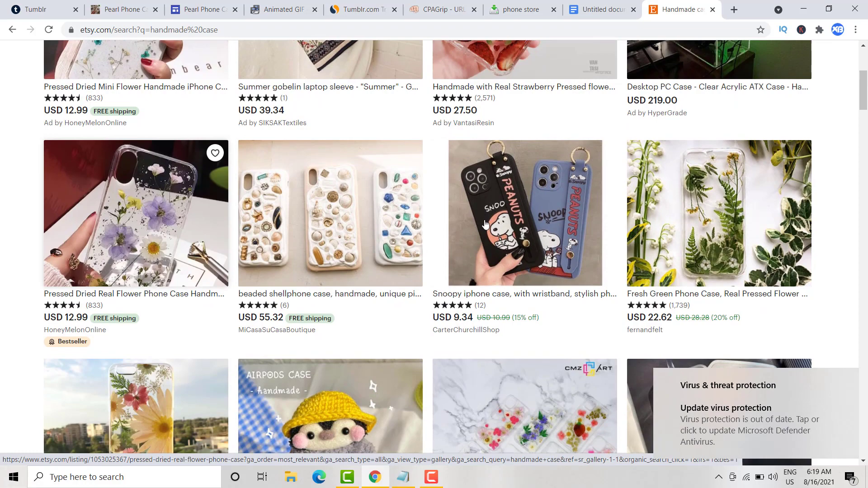
scroll(485, 224, "down", 6)
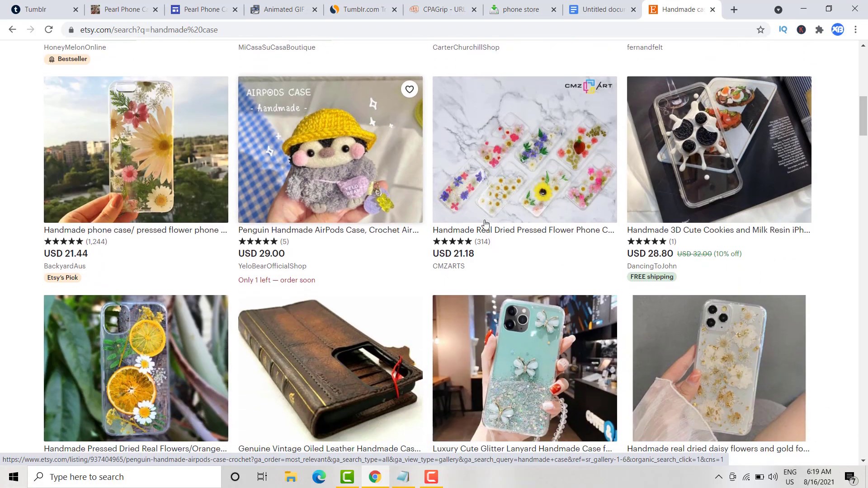
scroll(484, 223, "down", 5)
scroll(432, 218, "up", 5)
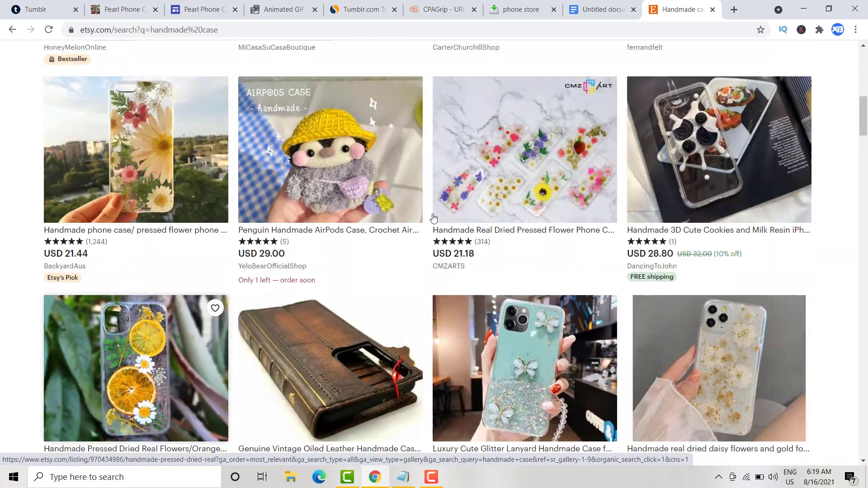
left_click(119, 181)
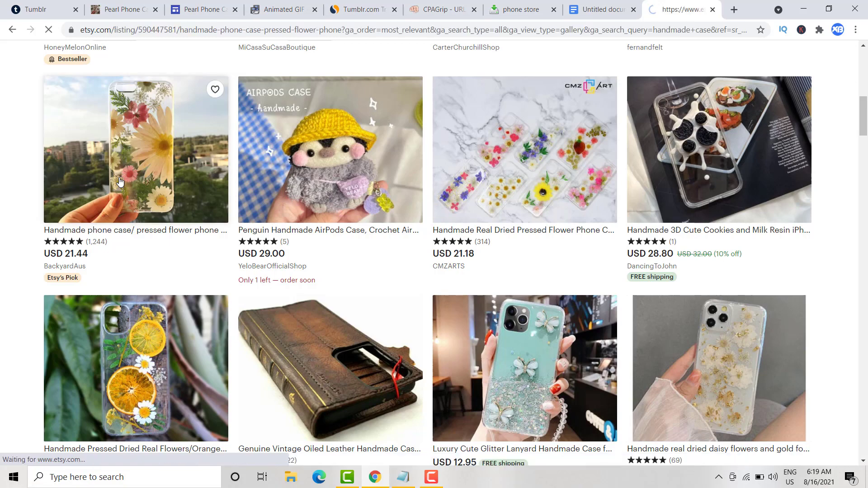
Step: View several of the pressed flower phone case listing's product photos
scroll(341, 180, "down", 3)
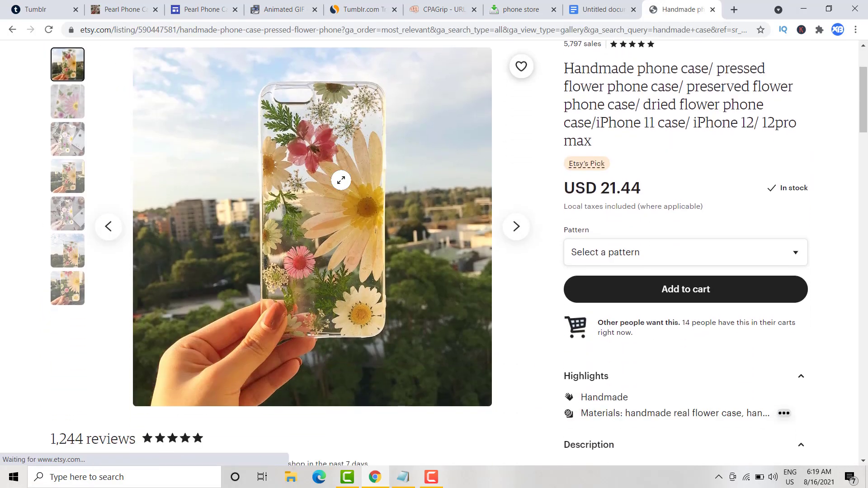
scroll(340, 180, "down", 1)
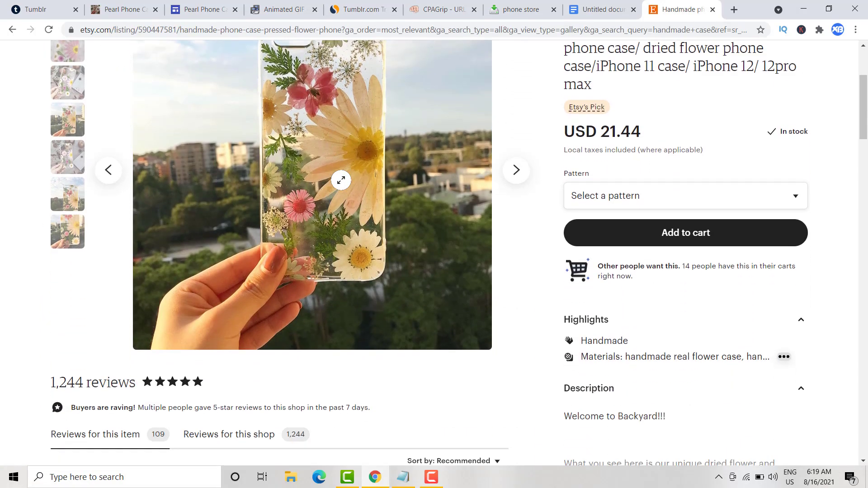
left_click(67, 120)
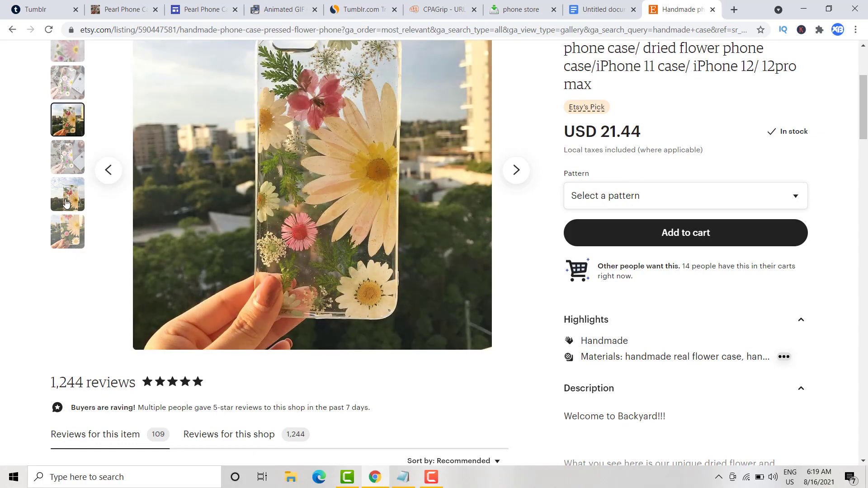
left_click(67, 204)
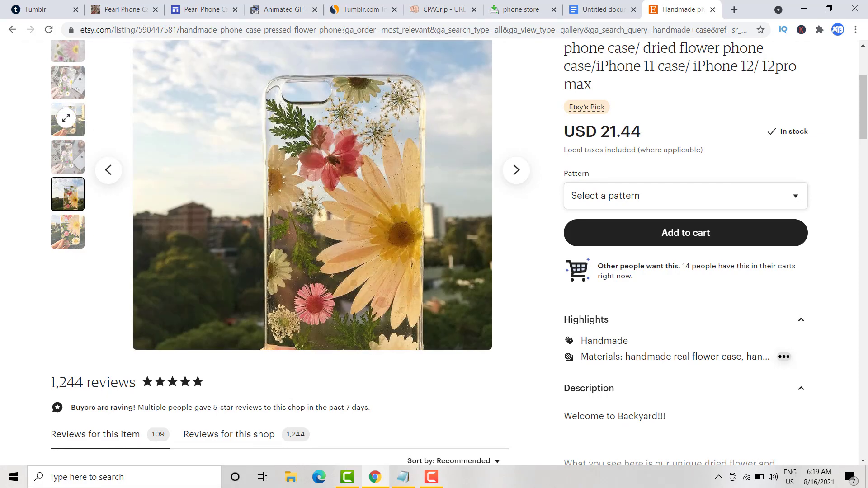
left_click(68, 57)
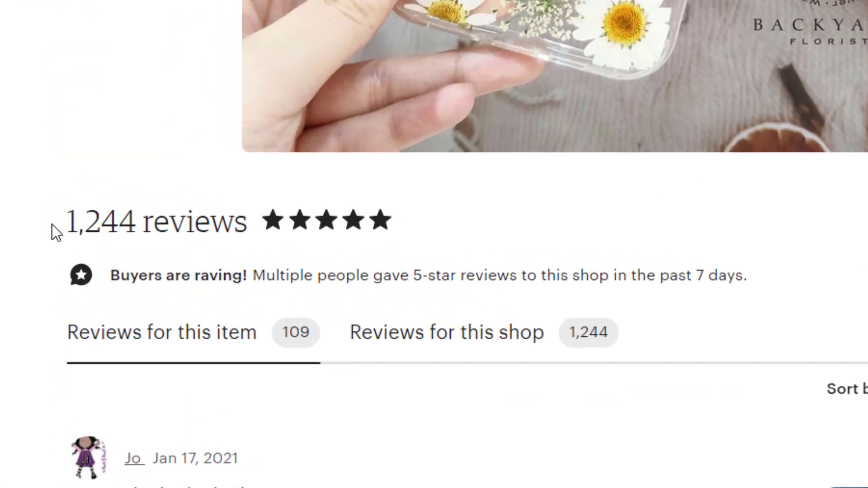
Step: Look through the listing's customer reviews and open the first of the photos from reviews
scroll(383, 372, "down", 15)
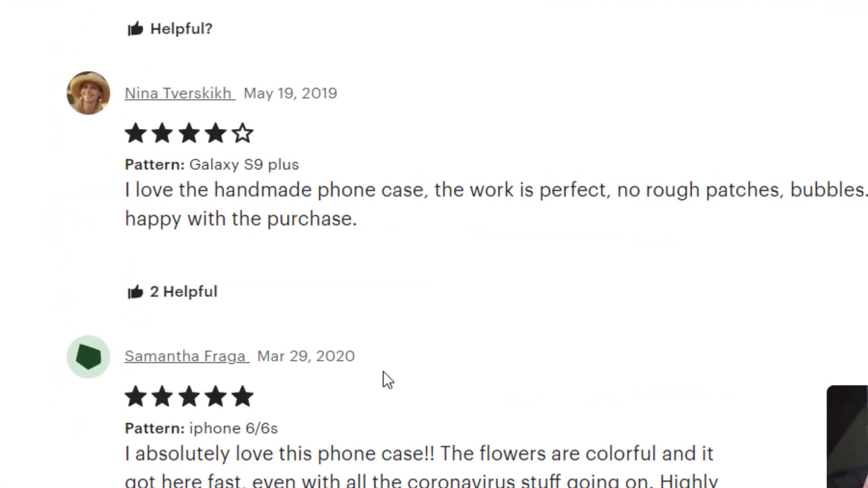
scroll(383, 371, "up", 1)
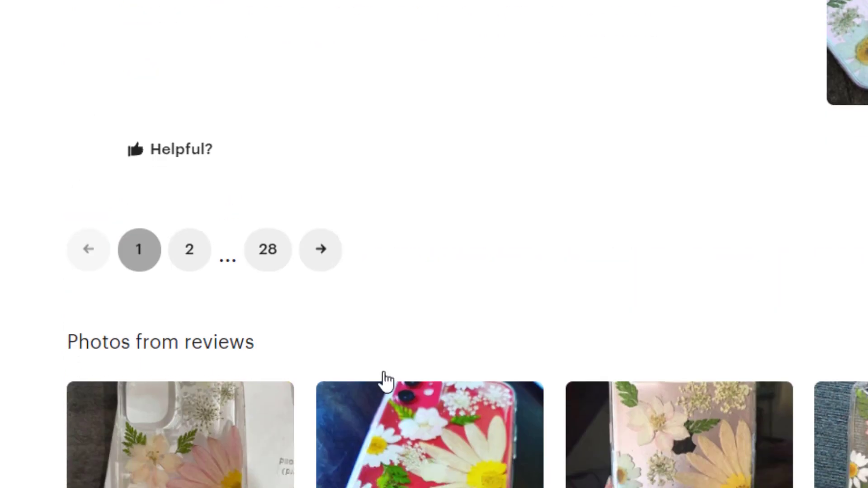
scroll(314, 341, "down", 1)
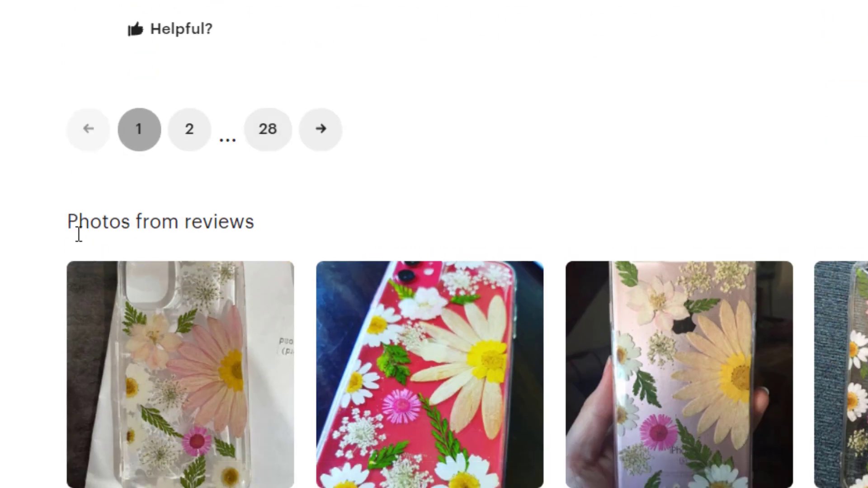
left_click(171, 339)
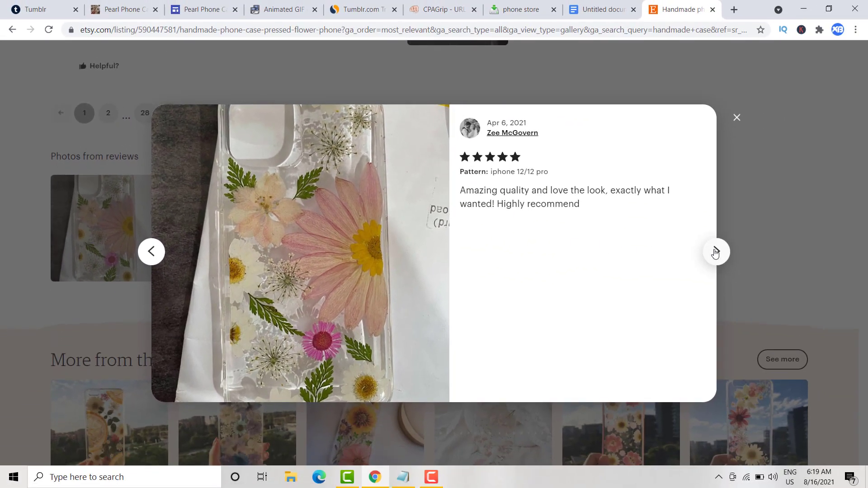
Step: Go through the customer review photos and their texts, ending on the blue and purple flower case review dated Jun 12, 2021
left_click(715, 253)
left_click(715, 252)
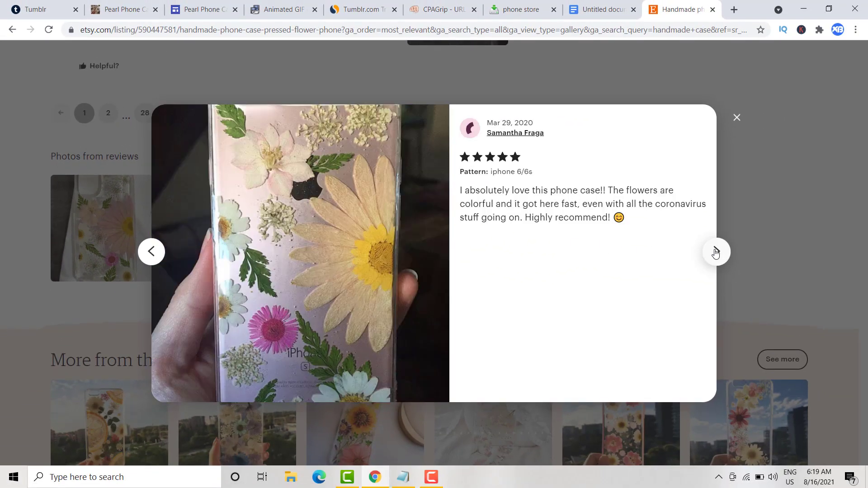
left_click(715, 252)
left_click(714, 252)
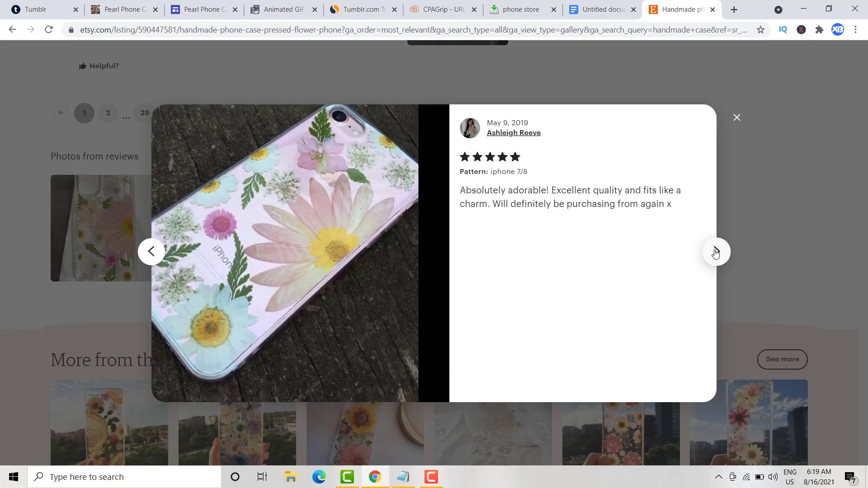
left_click(715, 252)
left_click(715, 252)
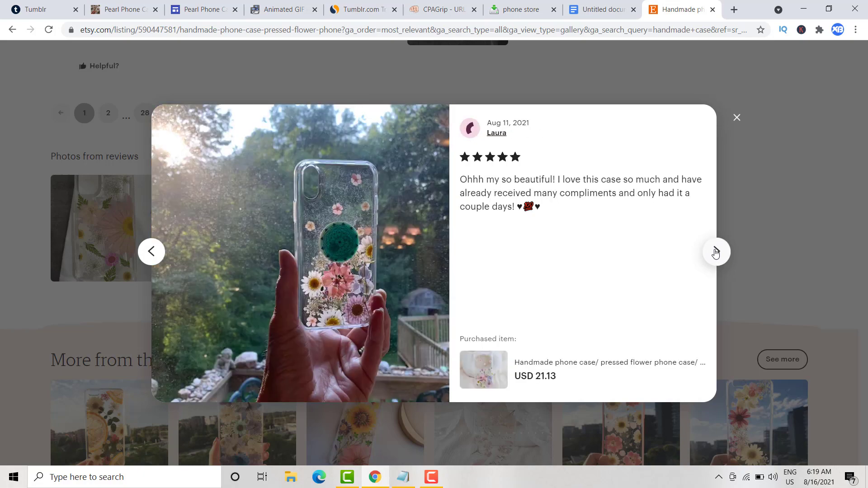
left_click(715, 252)
left_click(715, 252)
left_click(715, 253)
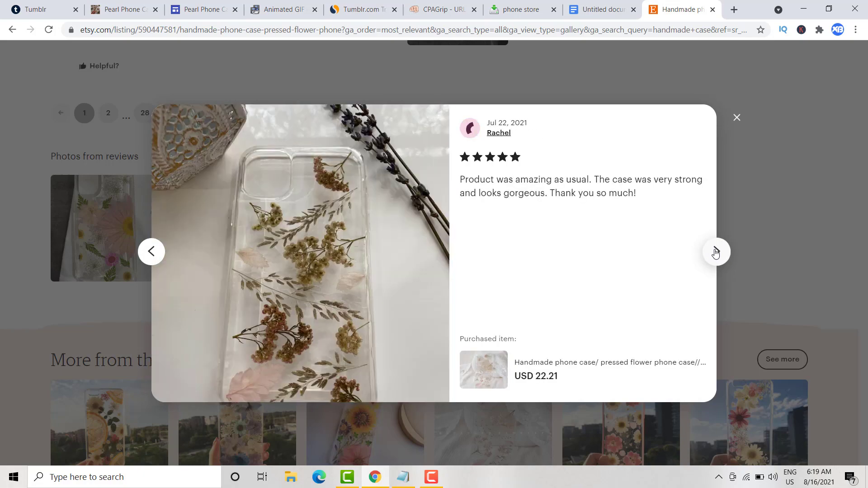
left_click(715, 252)
left_click(715, 253)
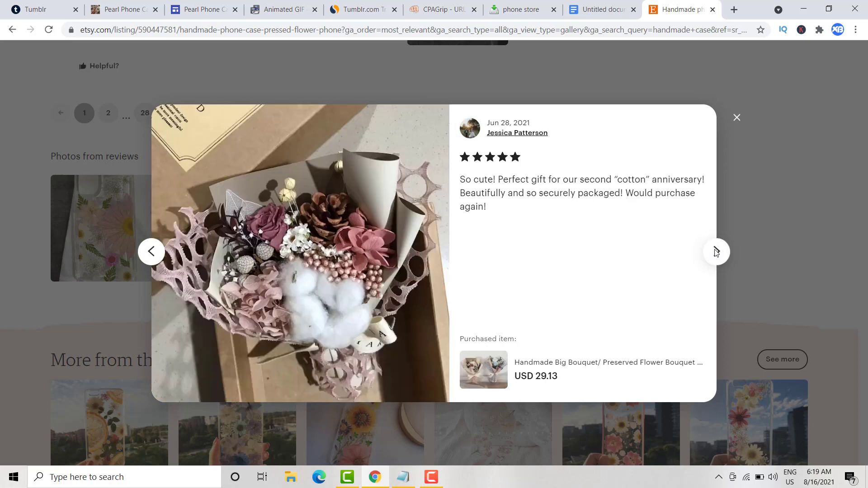
left_click(715, 252)
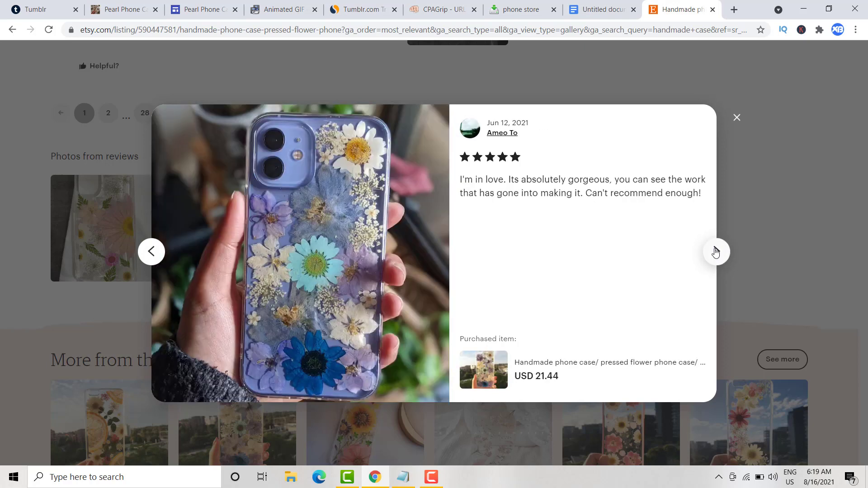
left_click(716, 252)
left_click(716, 253)
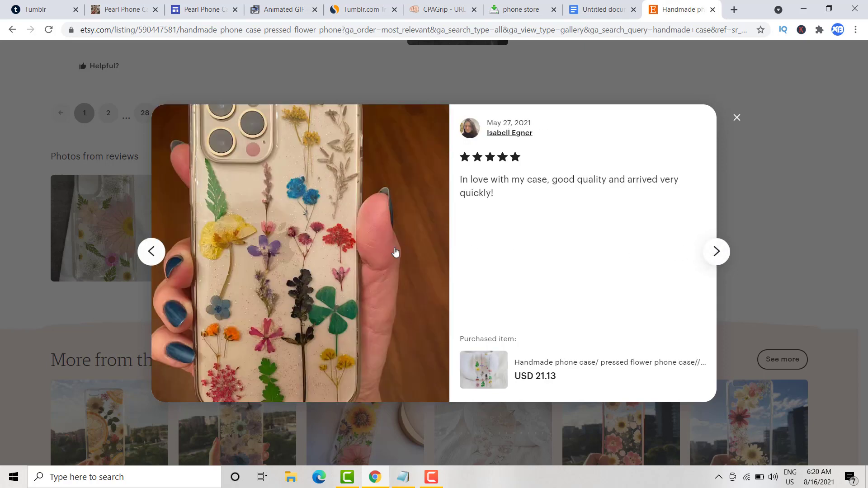
left_click(153, 251)
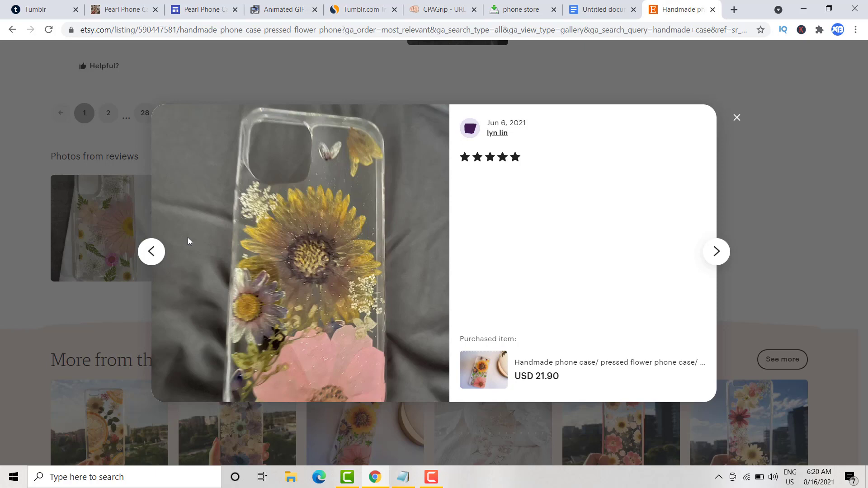
left_click(152, 252)
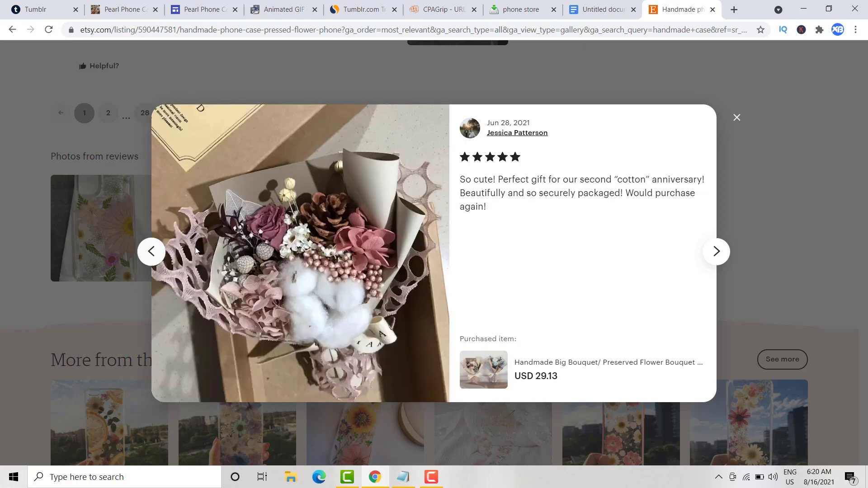
left_click(718, 254)
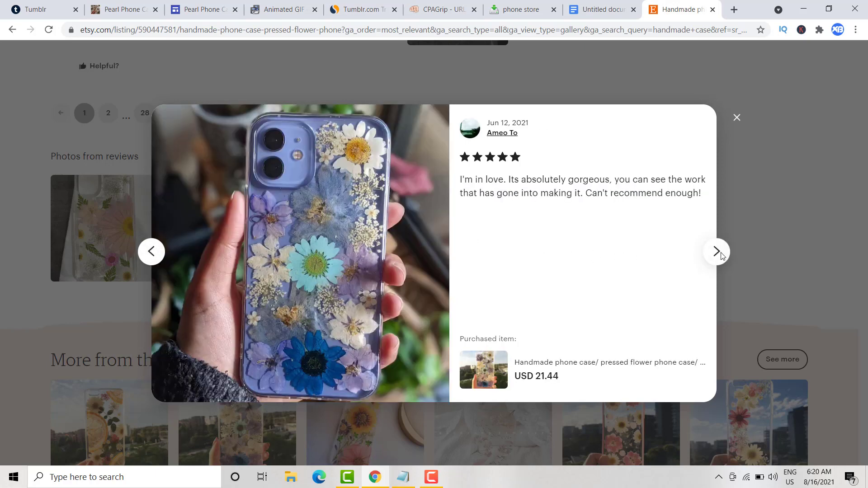
Step: Switch to the pearlphonecases Tumblr blog and compare its post photos and captions with the Etsy reviews
left_click(121, 9)
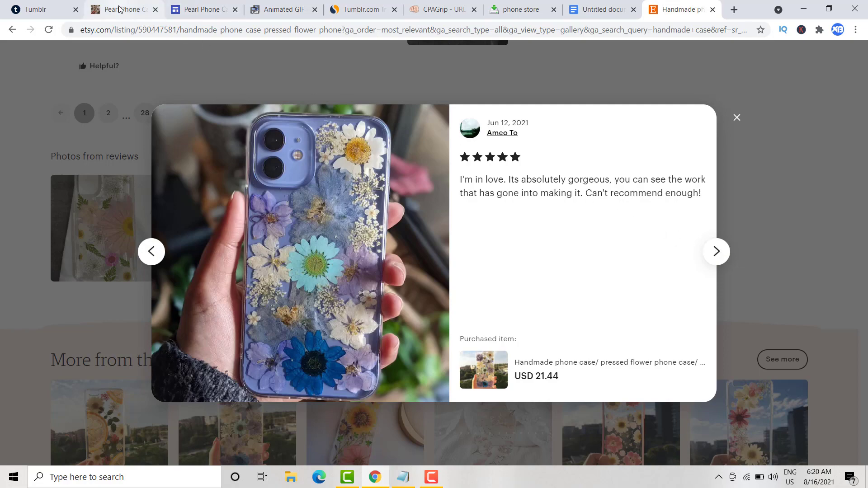
scroll(335, 171, "down", 2)
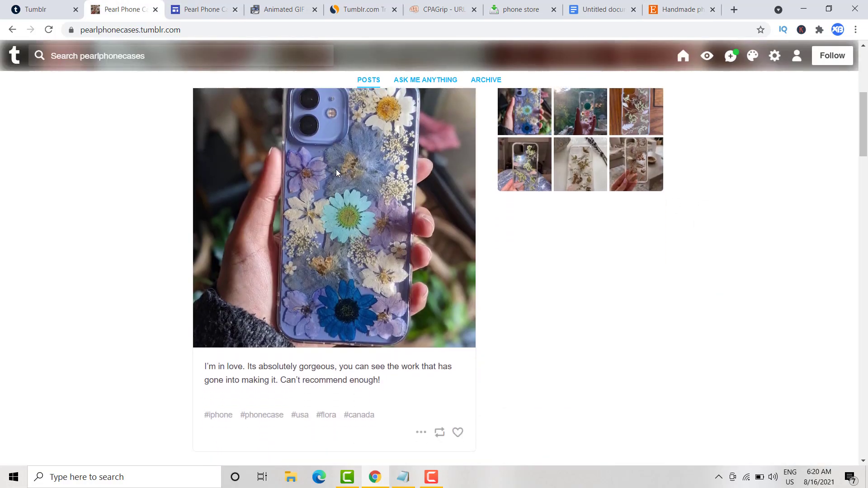
scroll(335, 170, "down", 15)
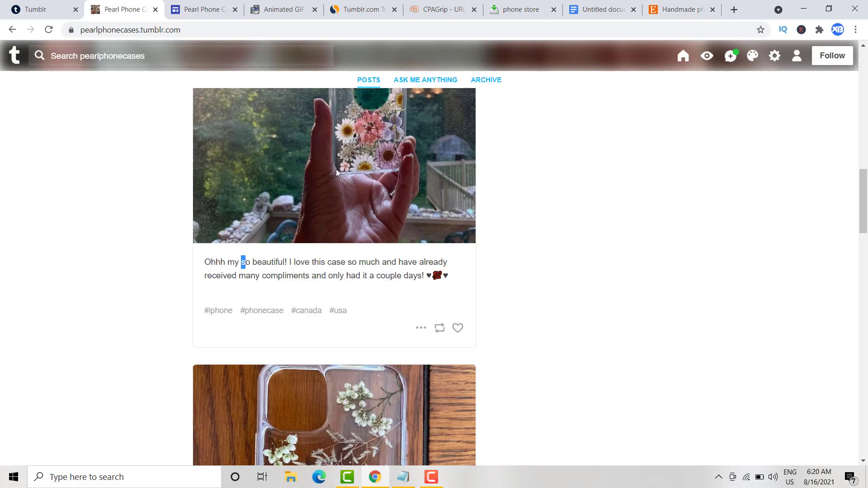
scroll(336, 171, "down", 20)
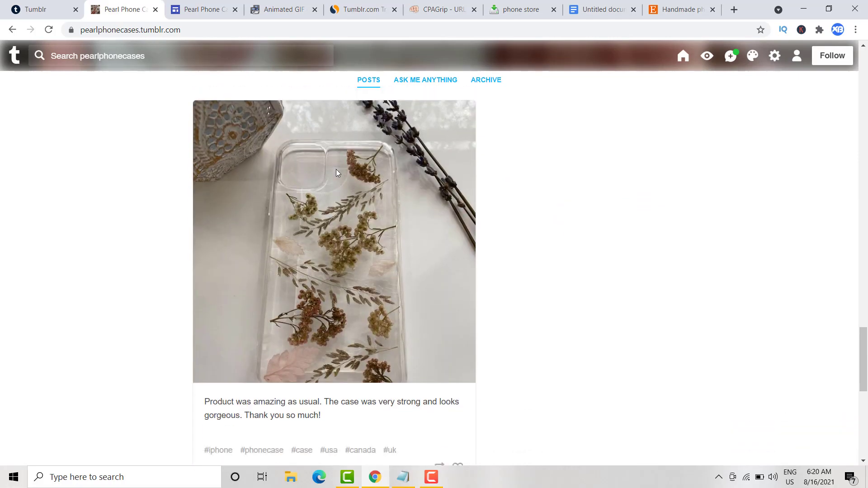
scroll(336, 171, "down", 5)
scroll(335, 170, "up", 10)
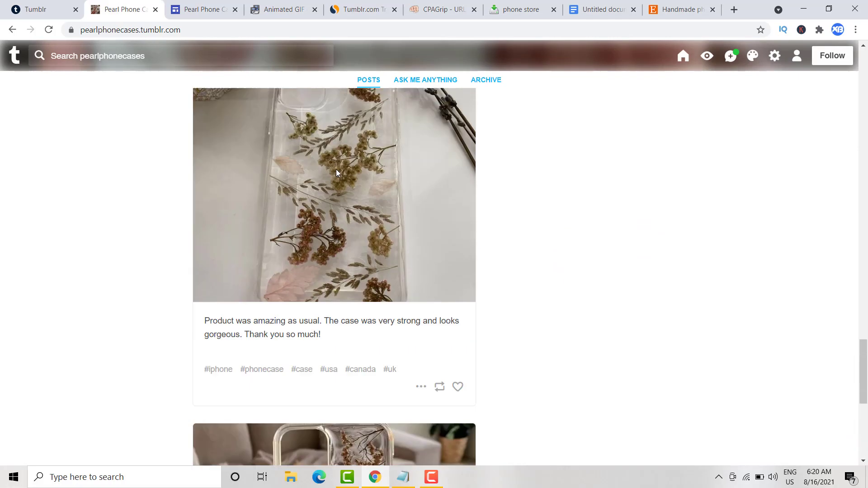
Step: Copy the image address of the blue and purple flower case photo in the Etsy review dated Jun 12, 2021
scroll(335, 169, "up", 6)
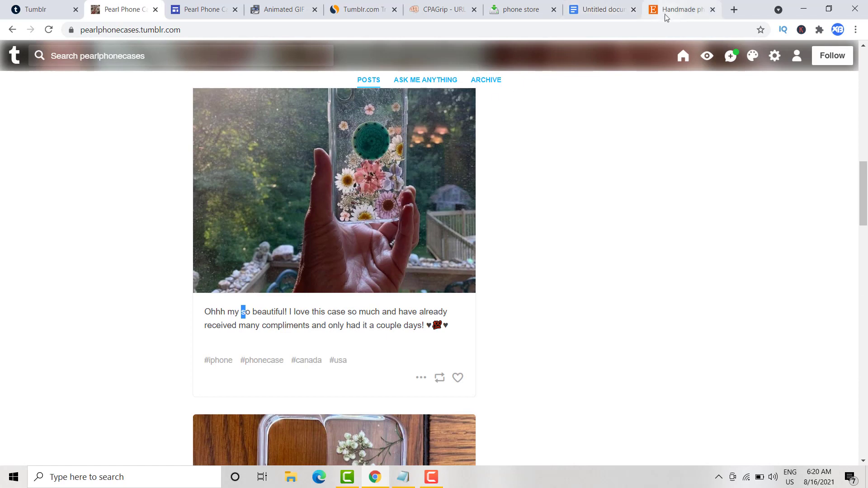
left_click(673, 12)
right_click(278, 209)
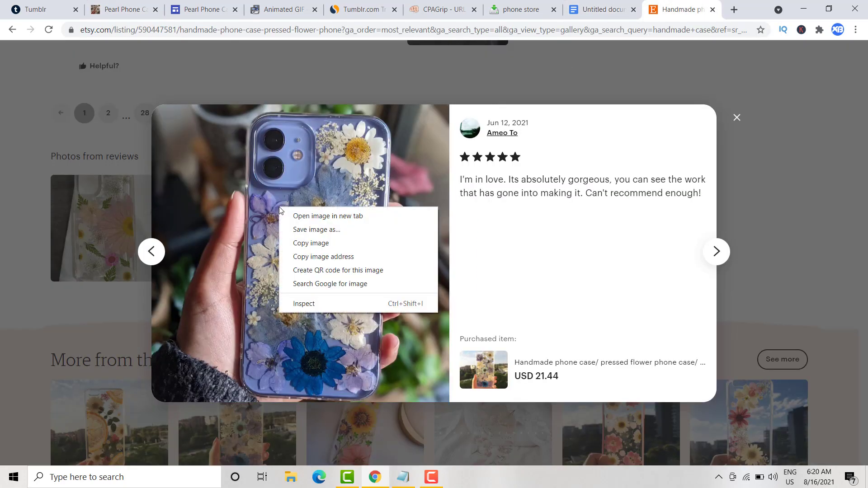
left_click(301, 256)
Step: Switch to the xbexample Tumblr dashboard and start a new photo post
left_click(37, 6)
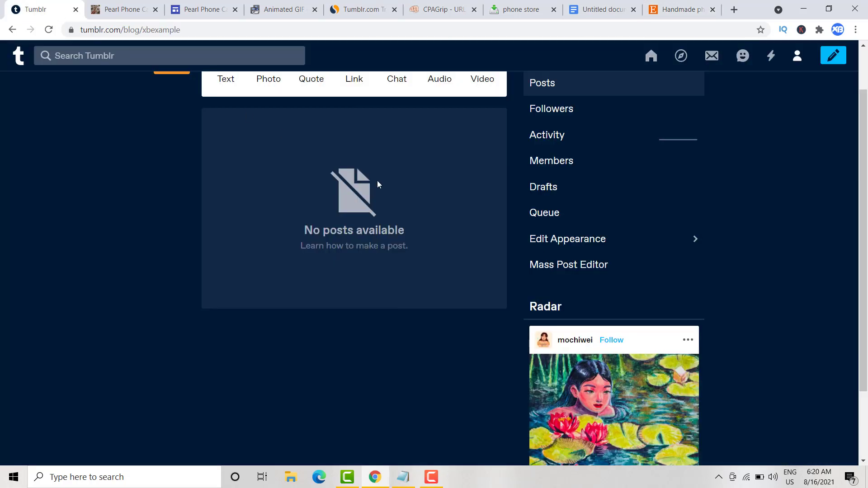
scroll(378, 184, "up", 1)
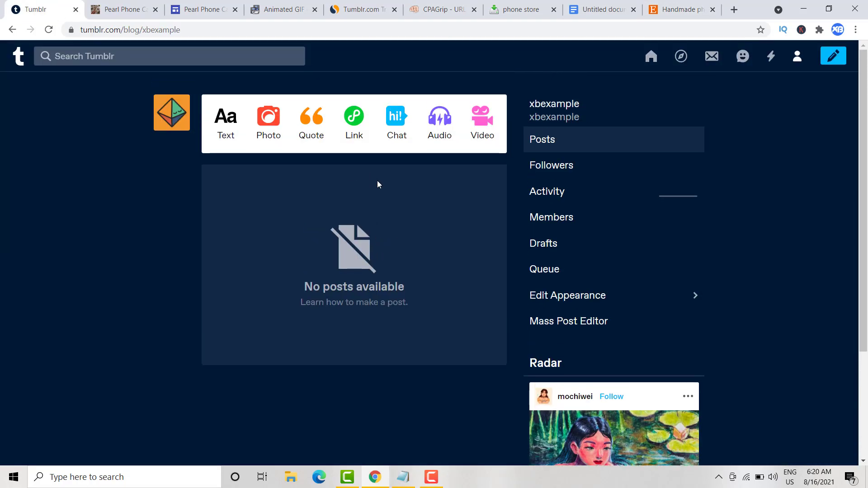
left_click(831, 58)
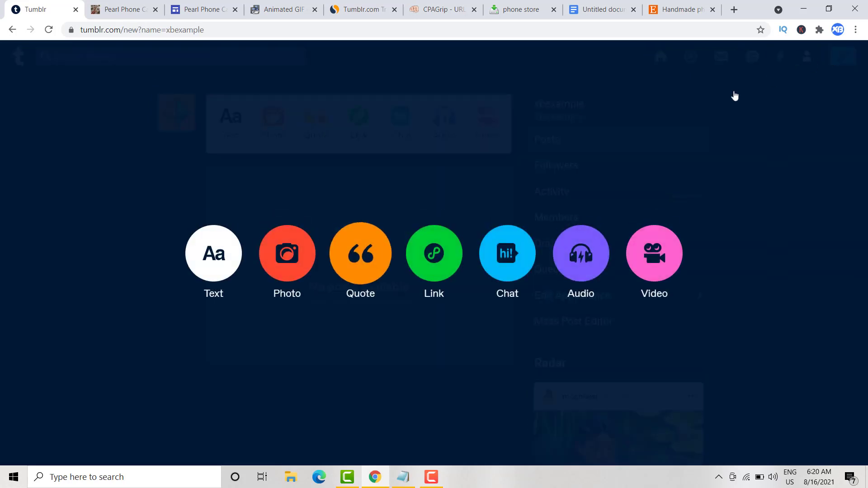
left_click(287, 257)
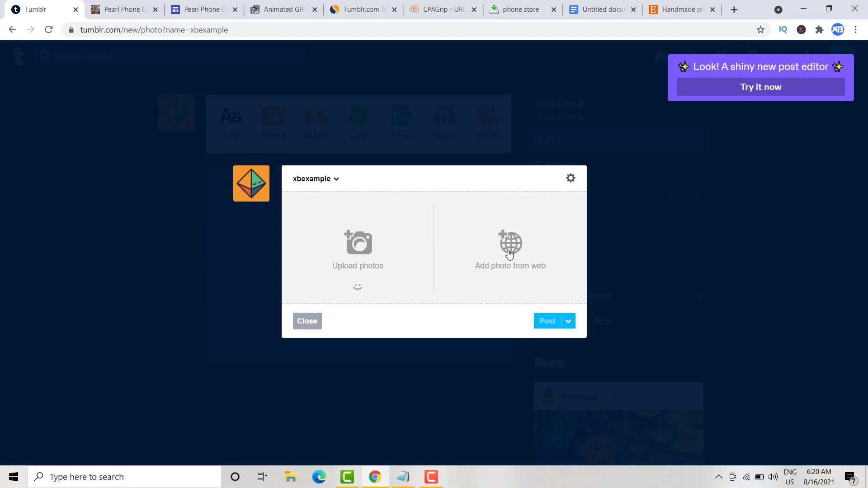
Step: Add the flower case photo to the post from the web using the copied image address, and check the preview
left_click(509, 256)
right_click(391, 251)
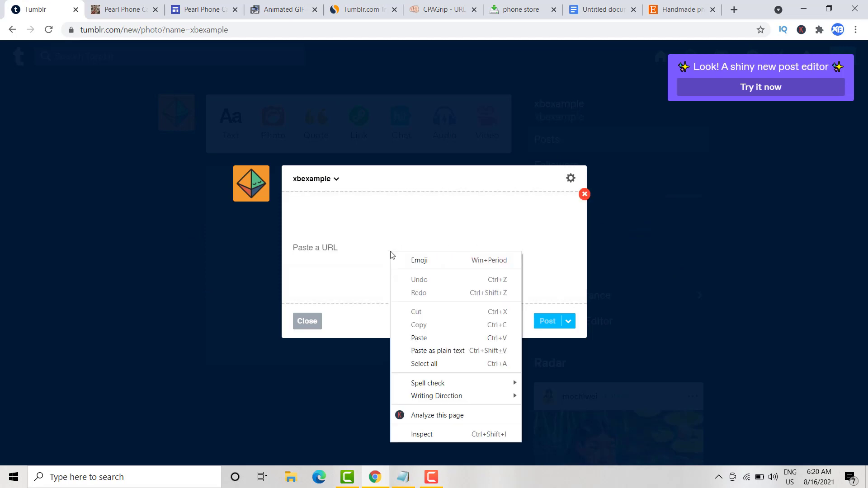
left_click(430, 352)
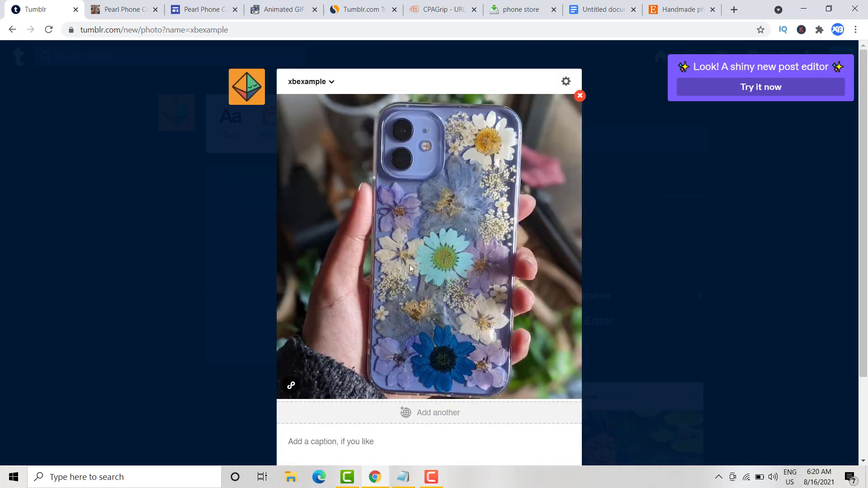
scroll(409, 261, "down", 3)
scroll(409, 261, "up", 3)
scroll(408, 261, "down", 3)
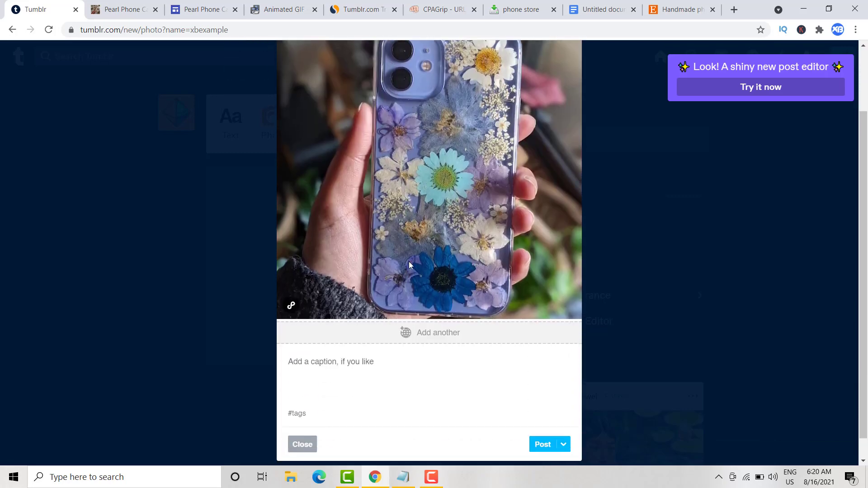
scroll(409, 261, "up", 3)
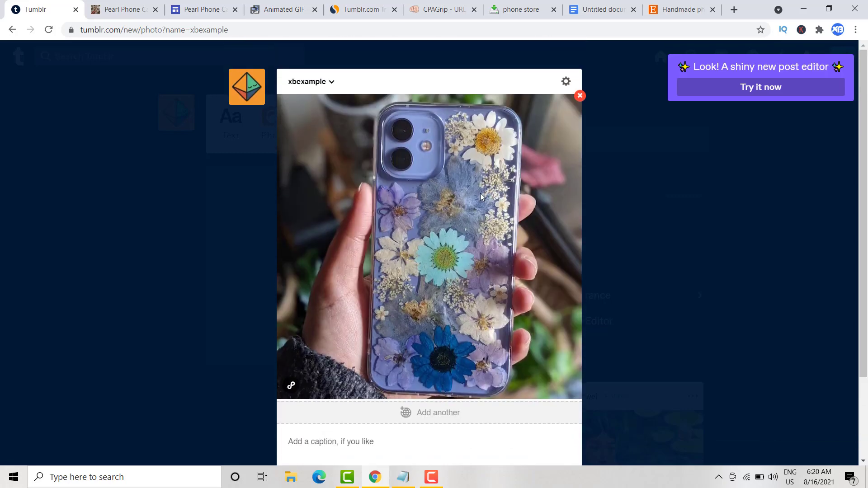
Step: Copy the full text of the Etsy review beginning "I'm in love. Its absolutely gorgeous"
left_click(667, 15)
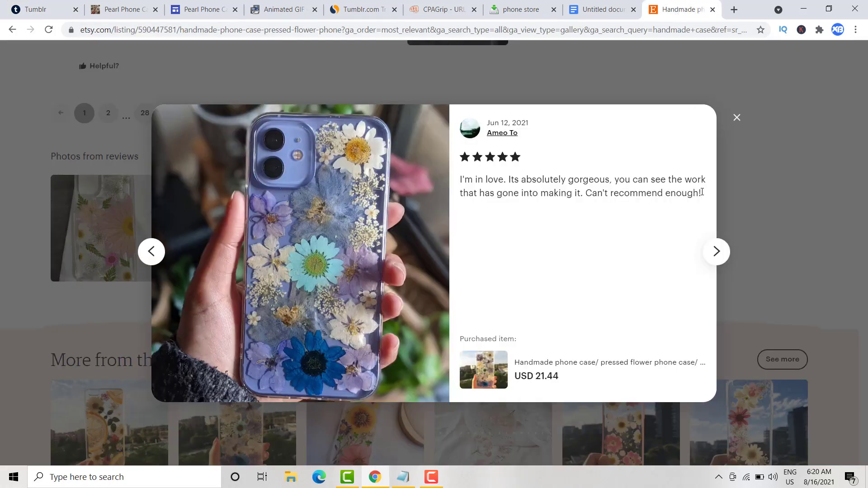
left_click_drag(702, 194, 454, 183)
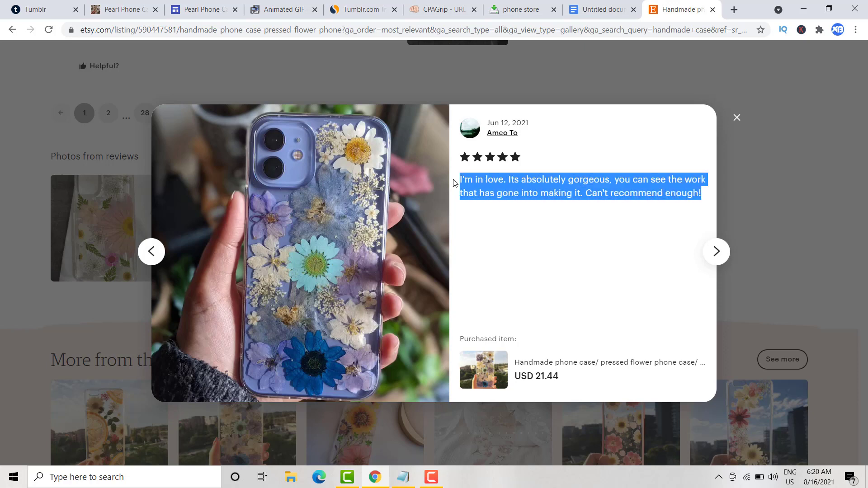
right_click(530, 184)
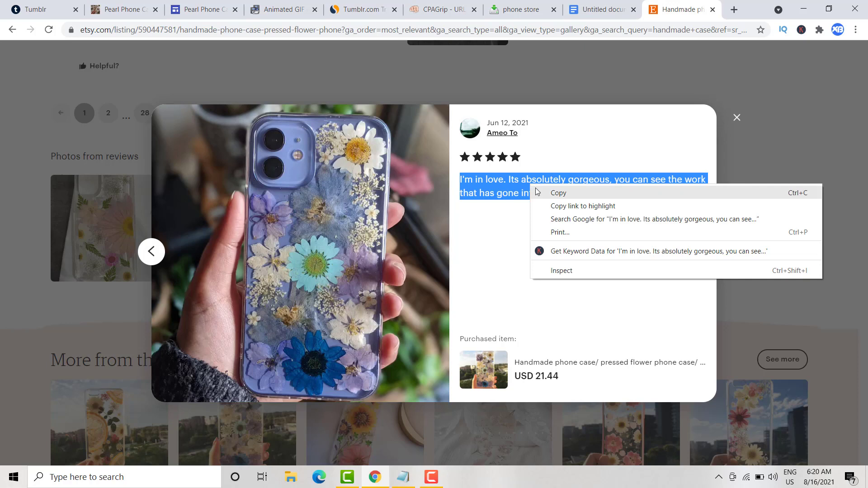
left_click(538, 191)
Step: Paste the copied review text as the caption of the Tumblr photo post
left_click(51, 18)
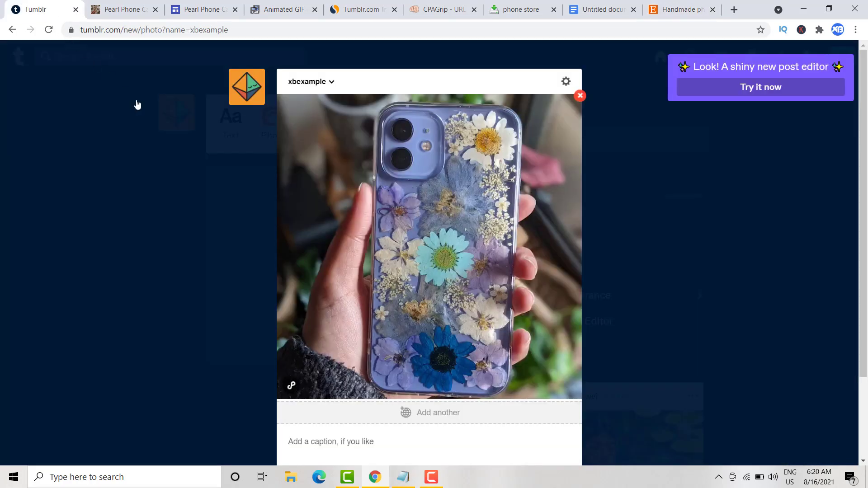
scroll(364, 320, "down", 3)
left_click(376, 335)
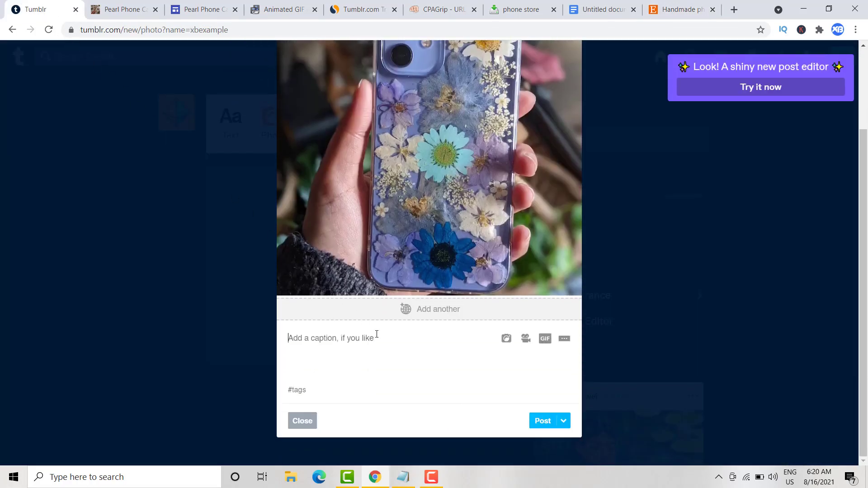
key("ctrl+v")
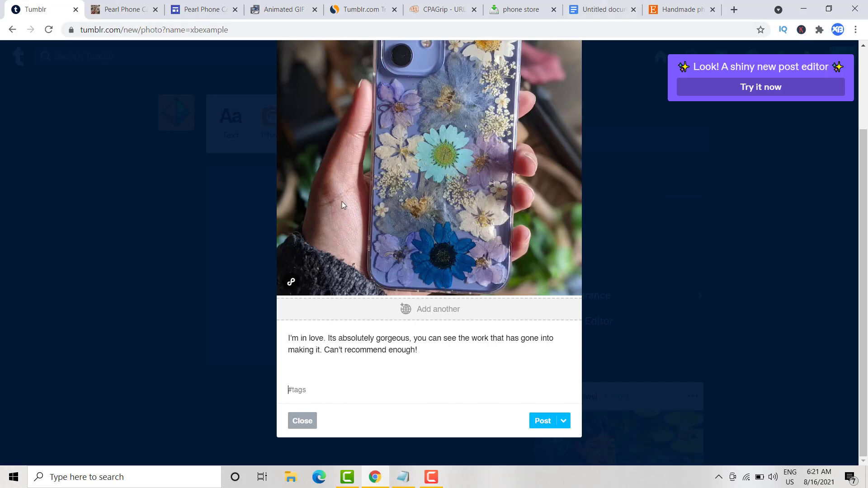
Step: Examine Similarweb's breakdown of tumblr.com traffic by country to guide the choice of tags
left_click(352, 10)
scroll(351, 11, "down", 1)
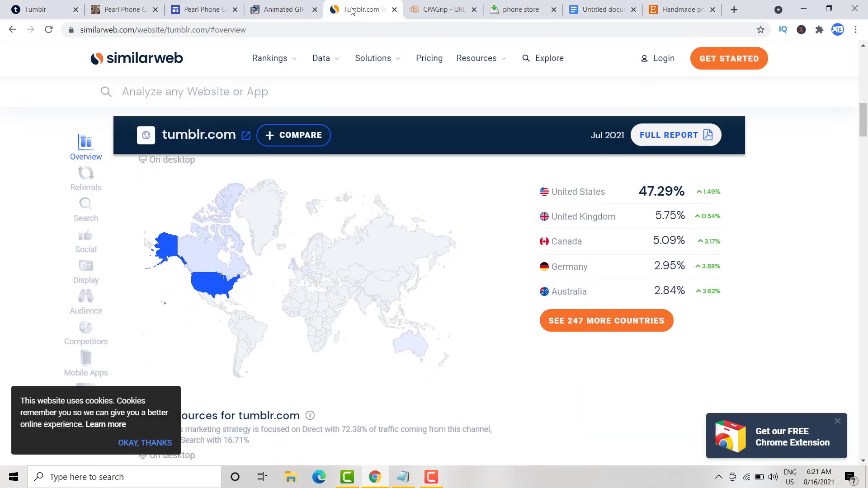
scroll(434, 112, "up", 1)
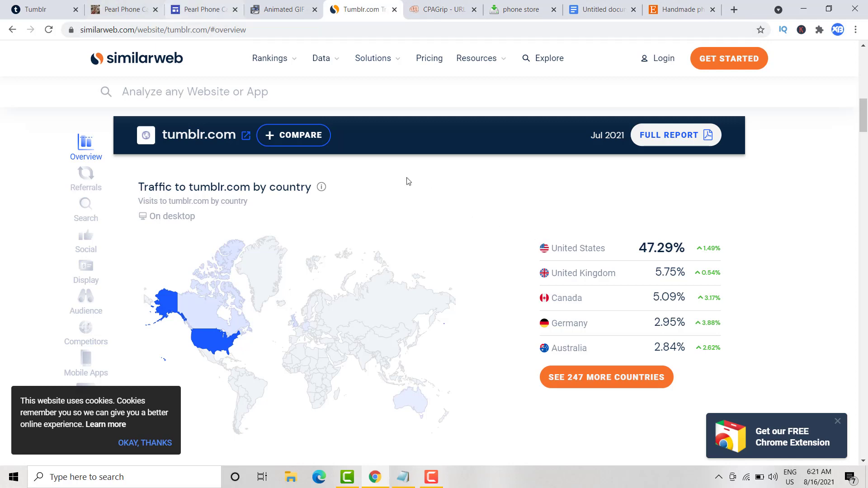
Step: Return to the Tumblr photo post and add the tags iphone and phonecase
left_click(44, 9)
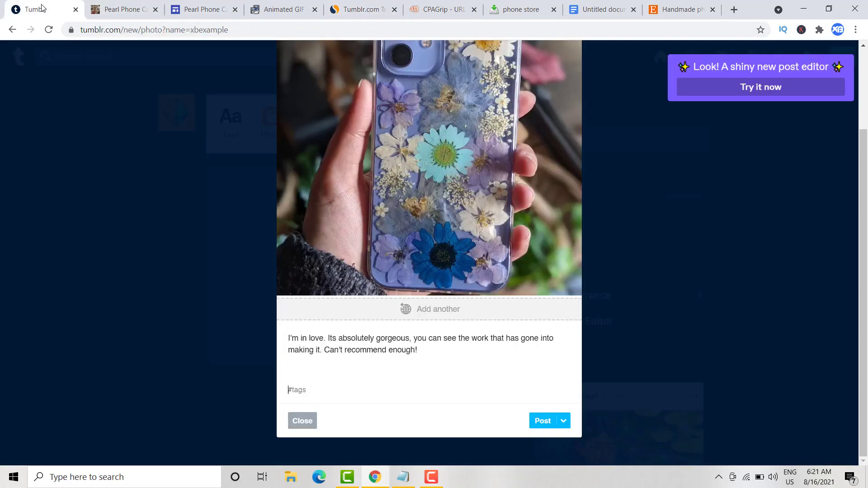
left_click(497, 381)
type("iphone")
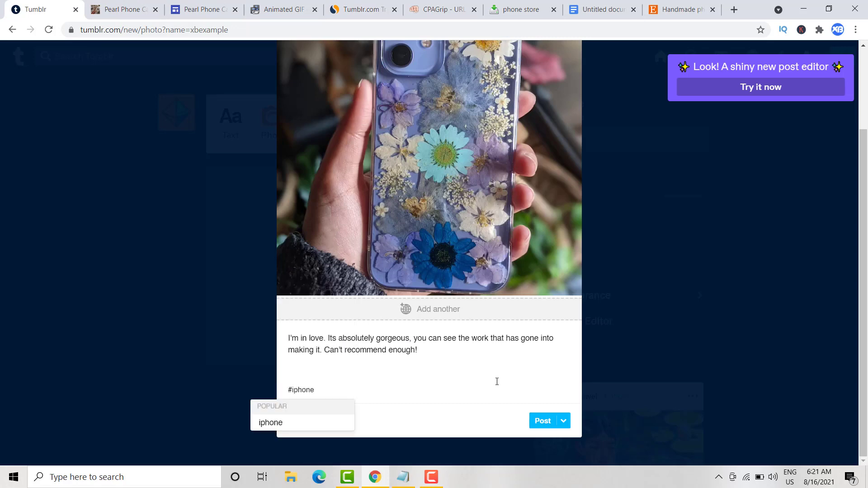
key("Return")
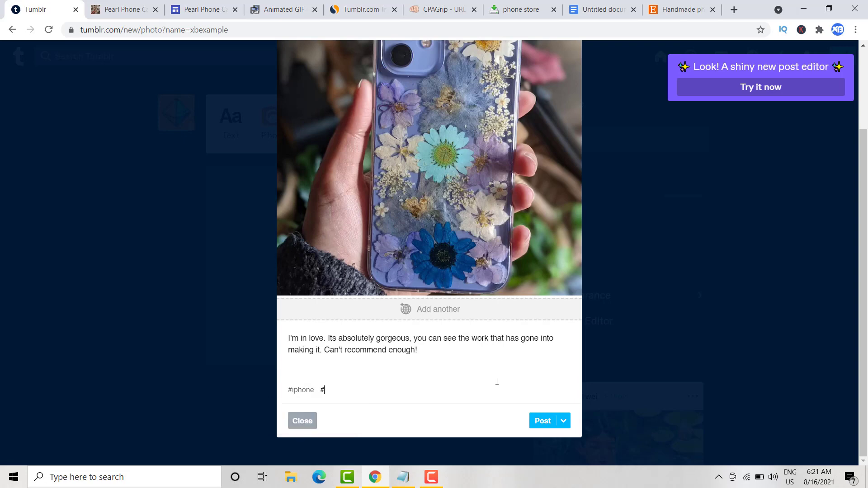
type("pho")
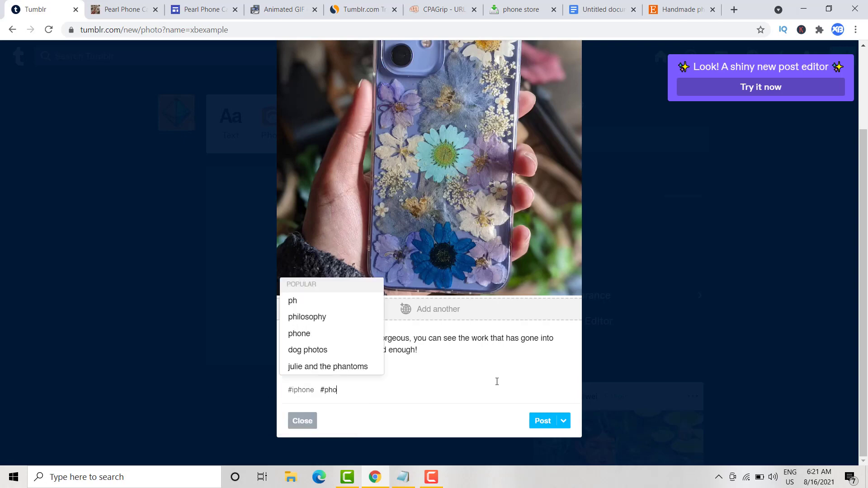
type("necase")
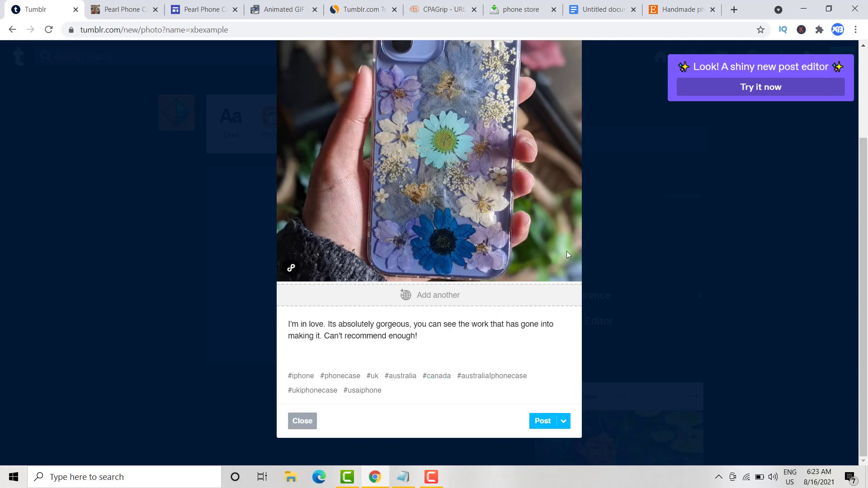
Step: Check the hashtag list in the Google Docs document, and review the Tumblr post's photo, caption and tags
left_click(597, 8)
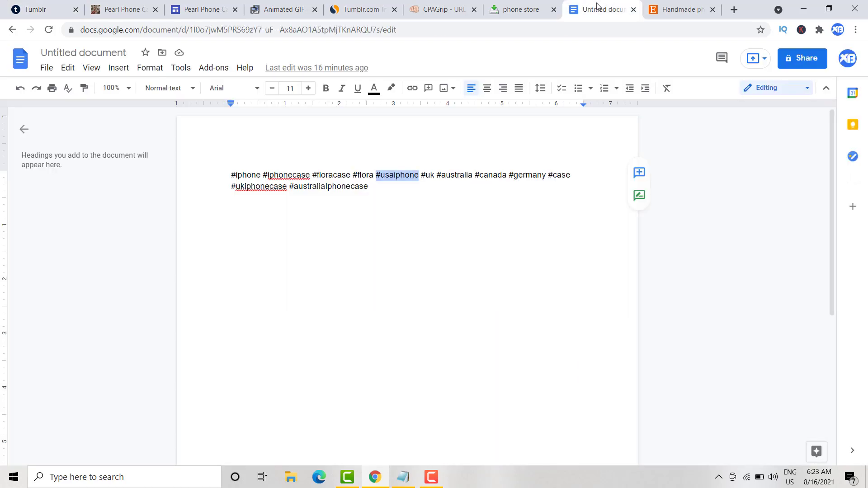
left_click(568, 188)
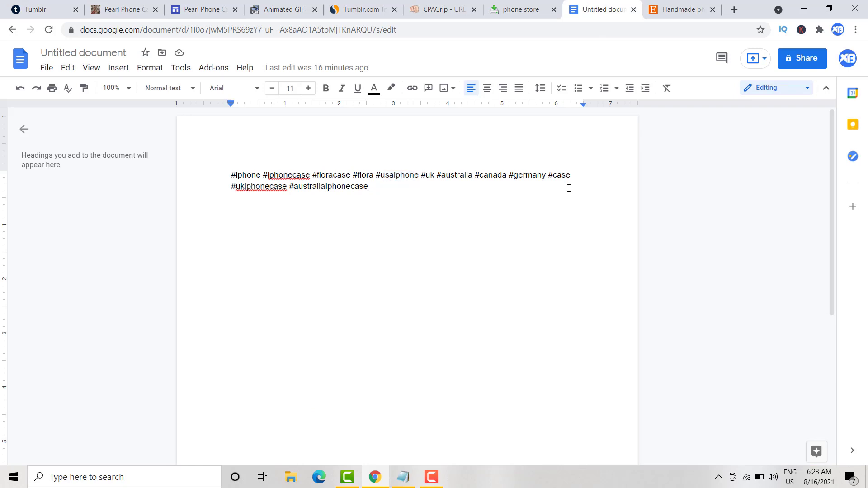
left_click(55, 10)
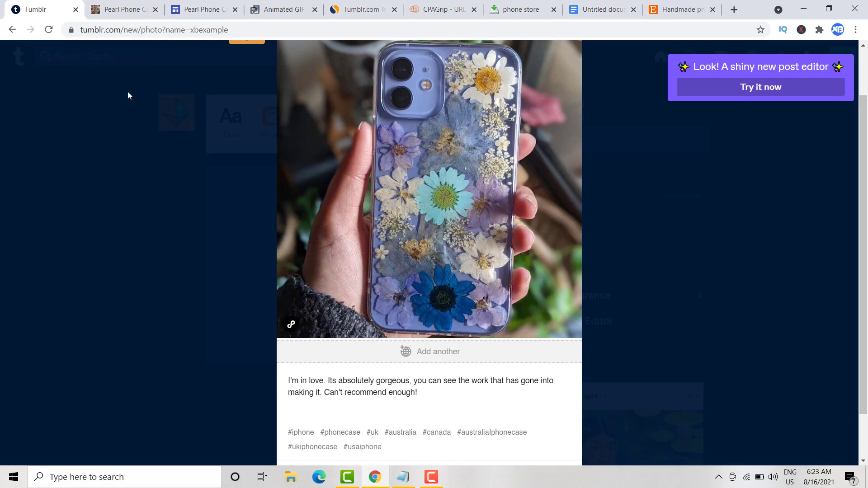
scroll(368, 368, "down", 1)
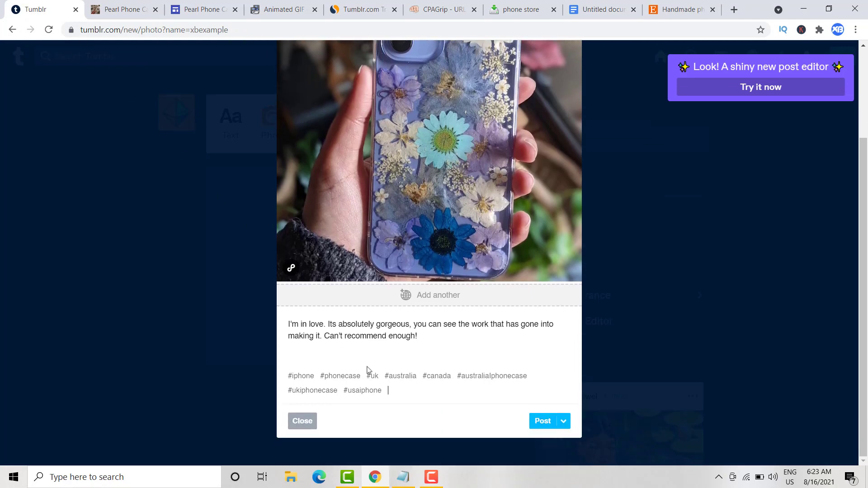
left_click(386, 392)
scroll(742, 332, "up", 2)
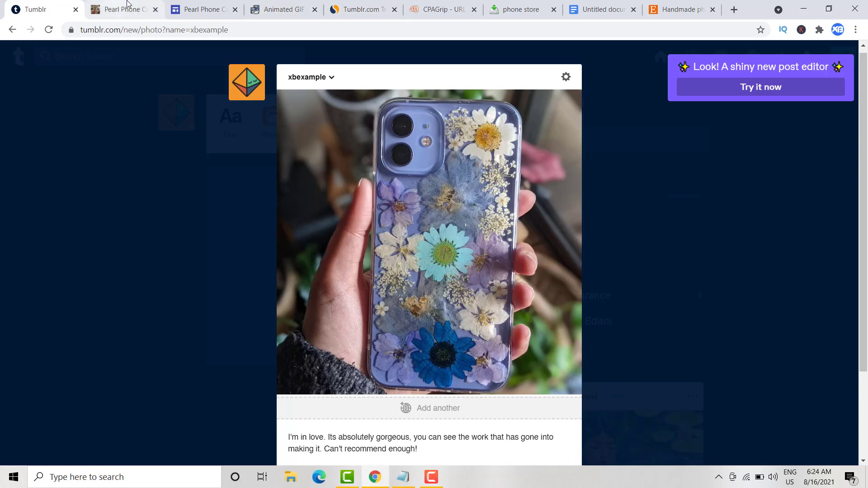
scroll(128, 141, "down", 2)
Step: Switch to the Pearl Phone Case page in Google Sites, exit its preview and look through the page in the editor
left_click(199, 9)
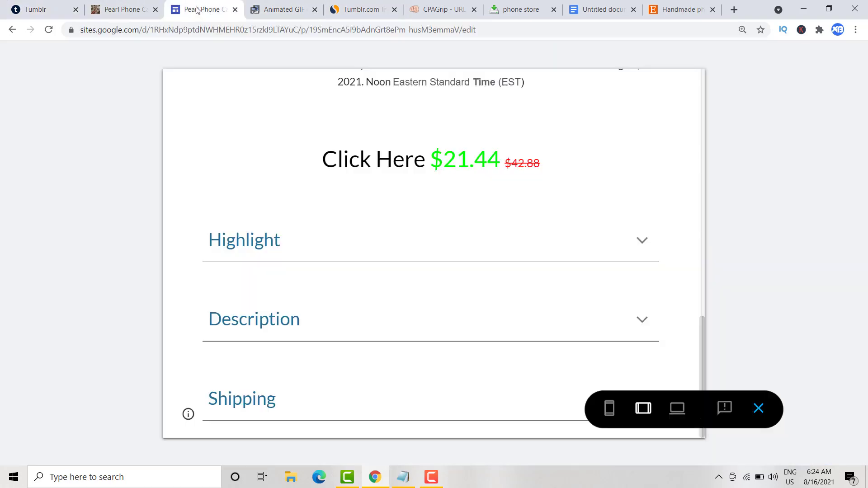
scroll(297, 82, "up", 5)
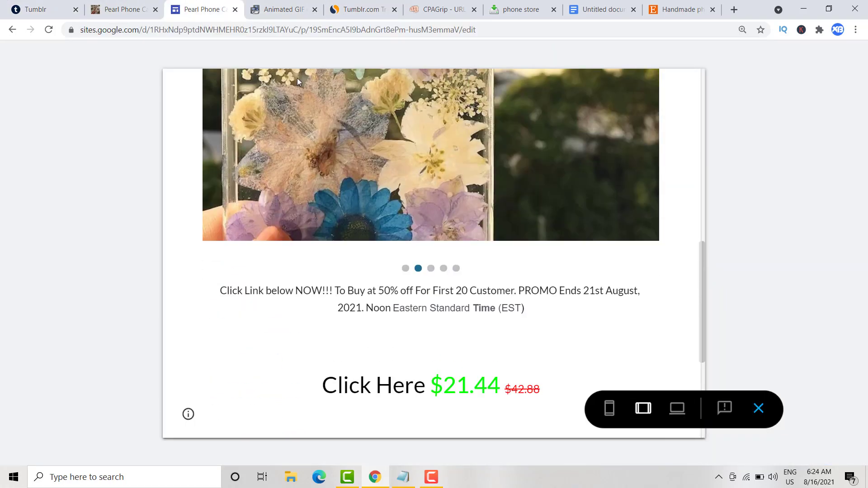
left_click(759, 409)
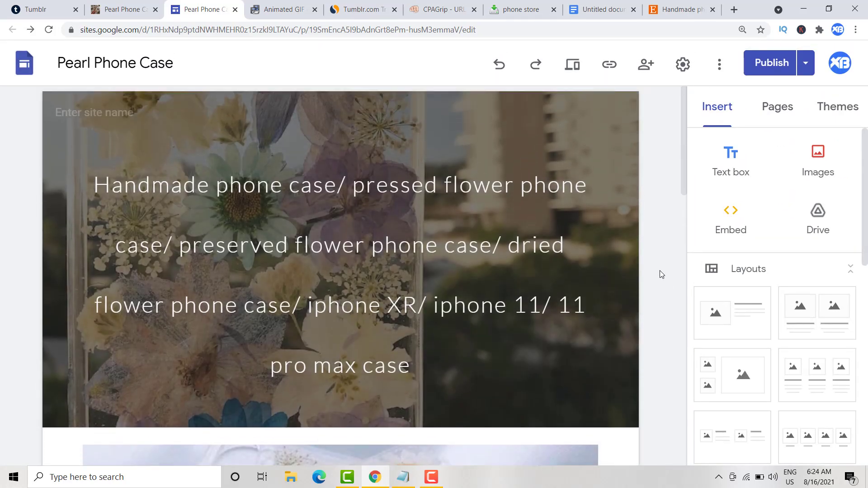
scroll(656, 183, "down", 6)
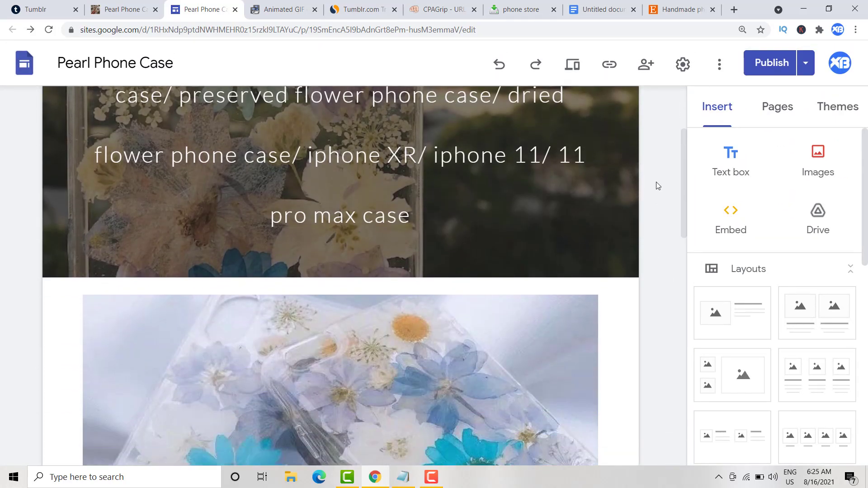
scroll(656, 186, "down", 4)
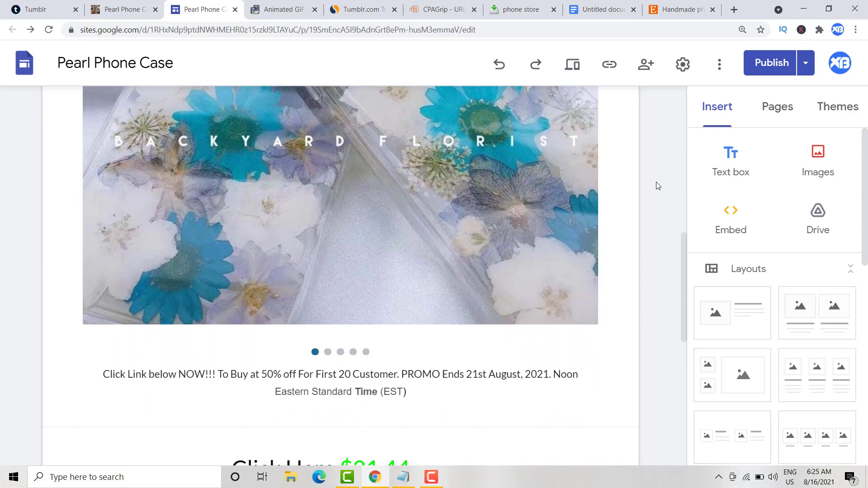
scroll(655, 182, "down", 8)
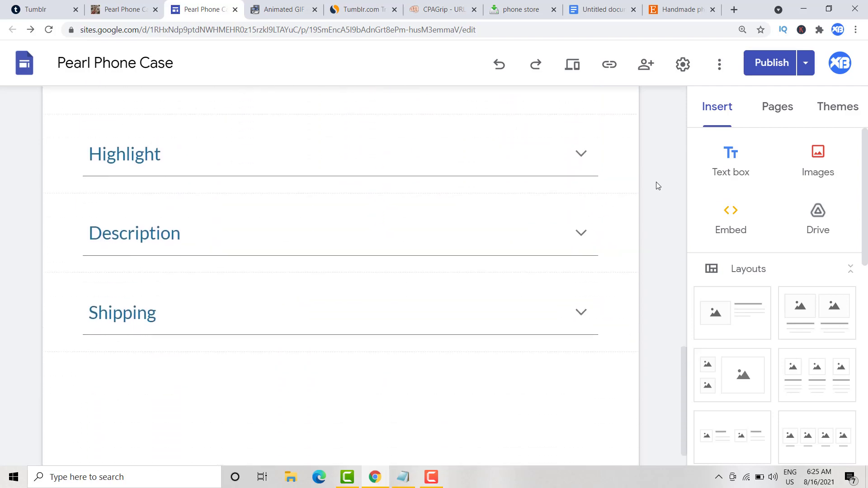
scroll(655, 181, "up", 6)
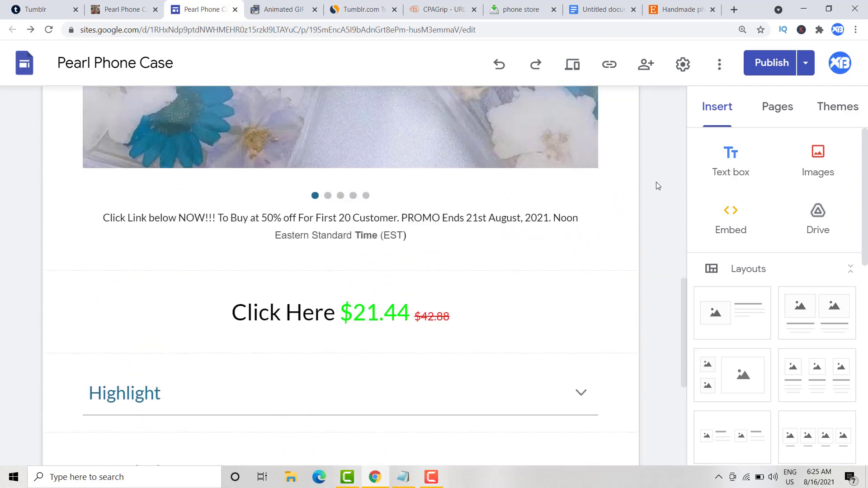
Step: Compare the title text in the landing page's banner with the product title of the Etsy listing
scroll(655, 182, "up", 6)
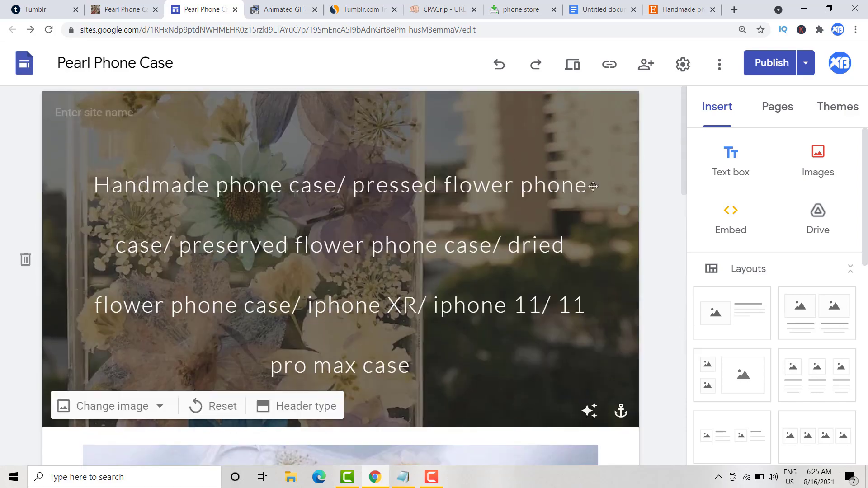
left_click(590, 185)
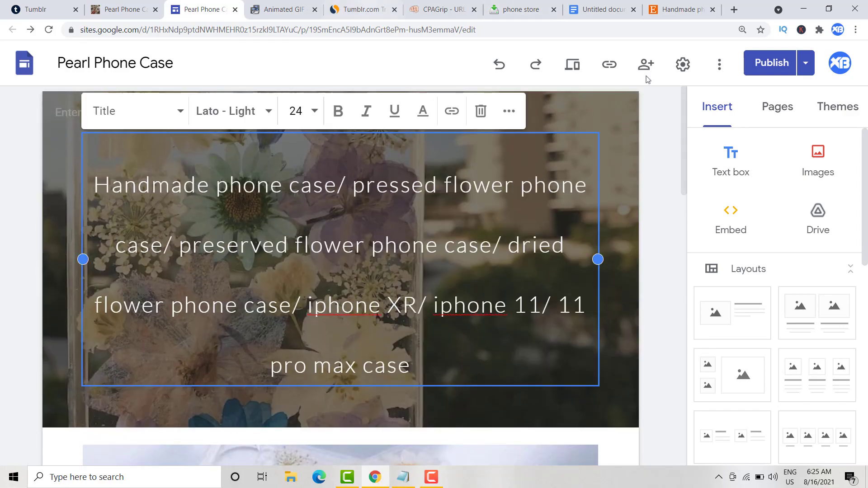
left_click(681, 10)
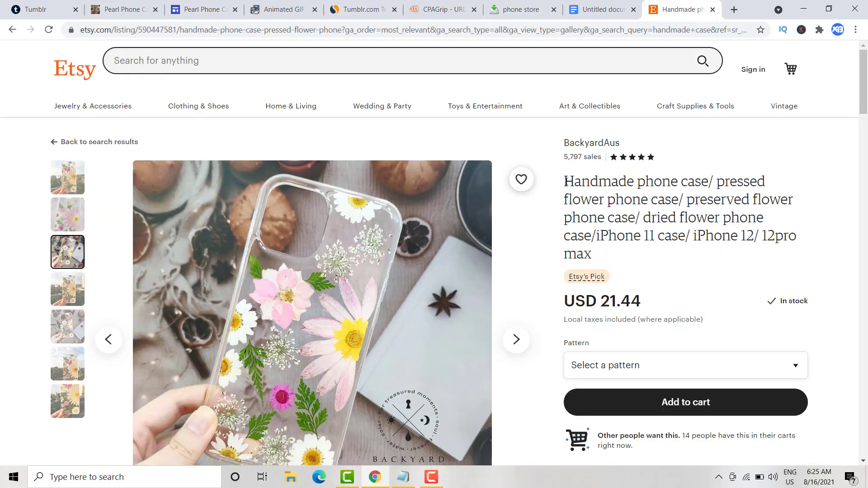
left_click_drag(566, 181, 612, 260)
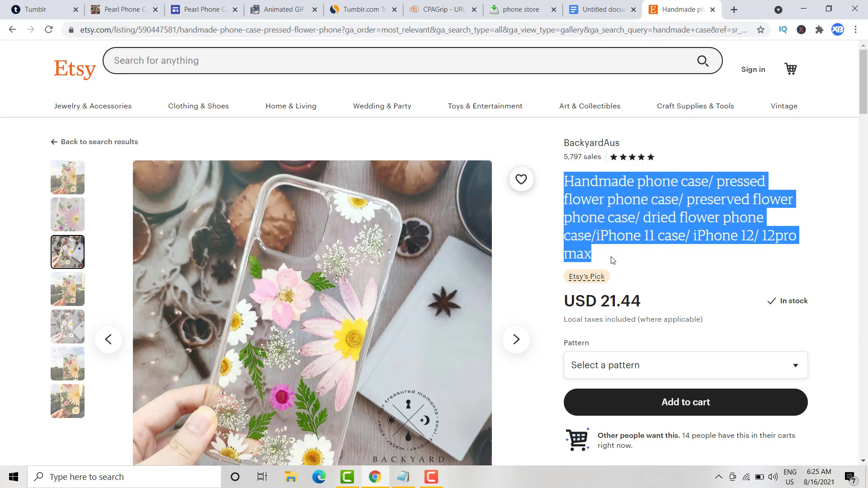
left_click(201, 6)
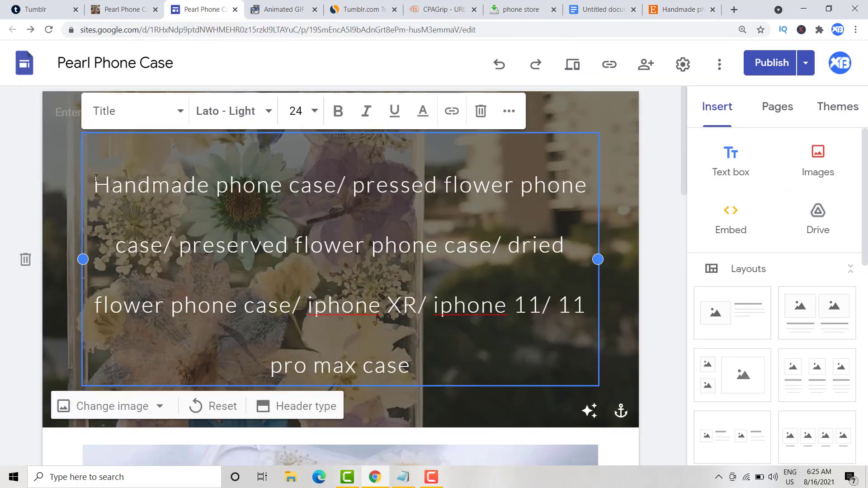
left_click_drag(96, 178, 497, 402)
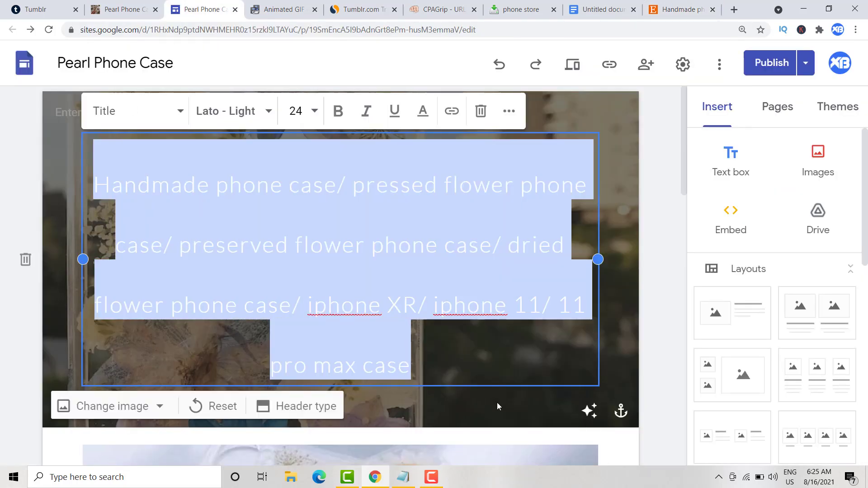
left_click(649, 207)
Step: Switch to the Etsy listing and copy the image address of its fourth product photo
left_click(683, 9)
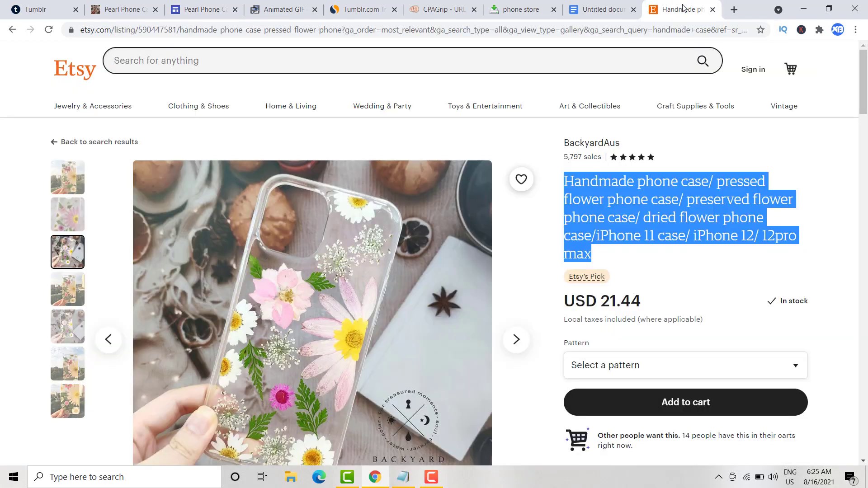
left_click(77, 292)
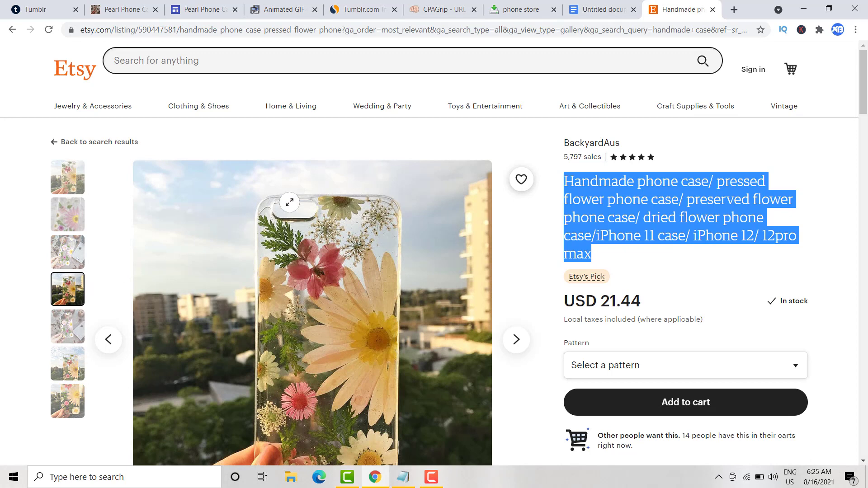
right_click(289, 206)
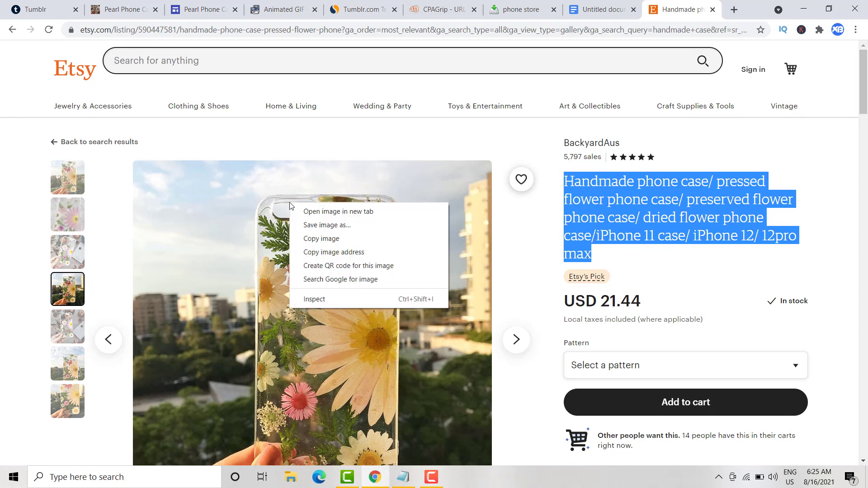
left_click(318, 253)
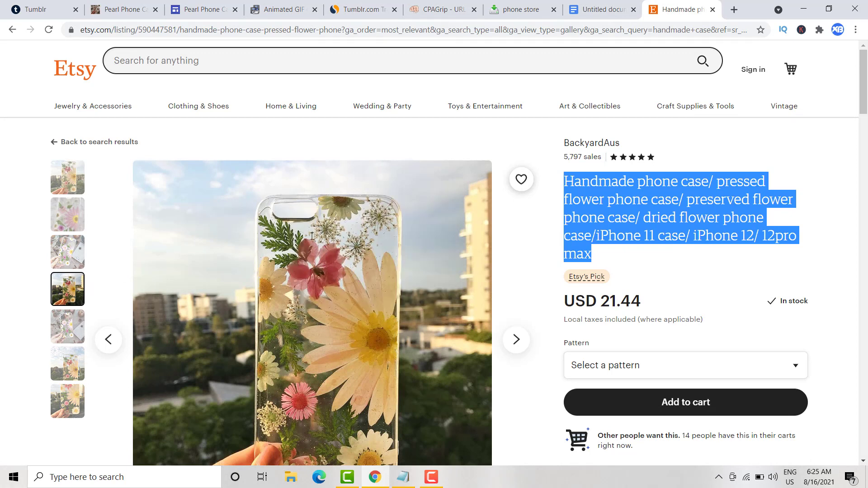
Step: Return to the Google Sites editor and replace the banner's background image with the Etsy photo by its copied URL
left_click(201, 7)
scroll(171, 119, "down", 2)
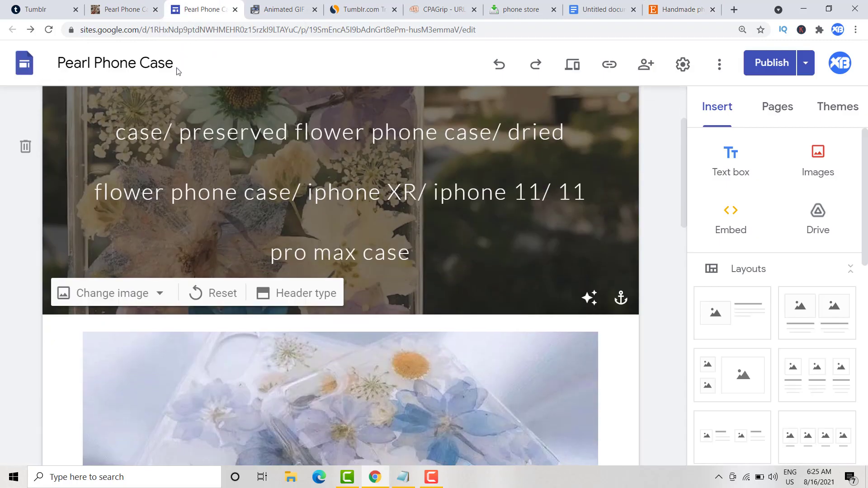
left_click(99, 293)
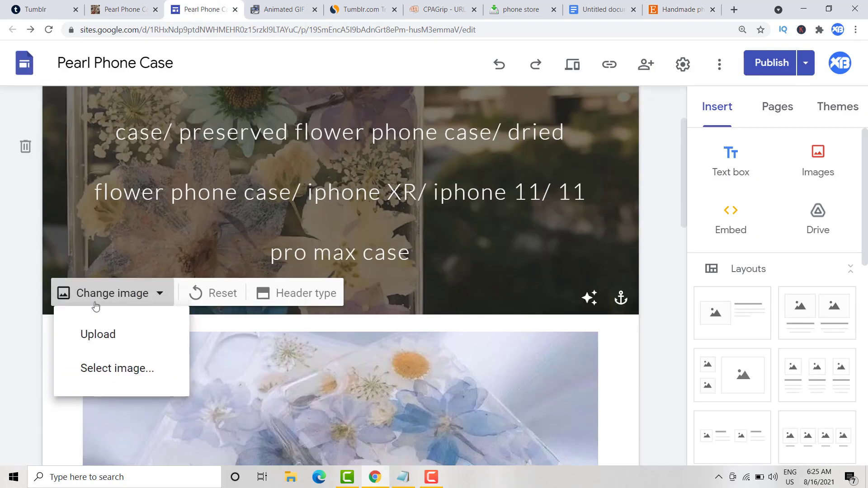
left_click(119, 368)
left_click(238, 129)
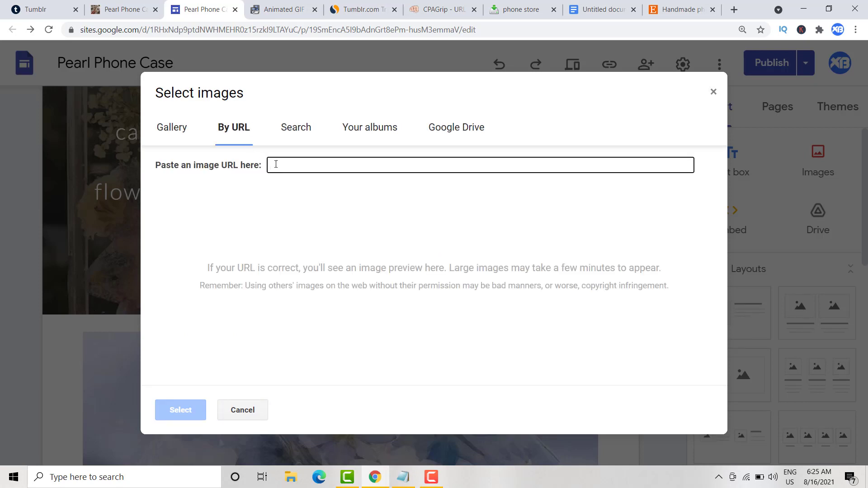
left_click(276, 164)
key("ctrl+v")
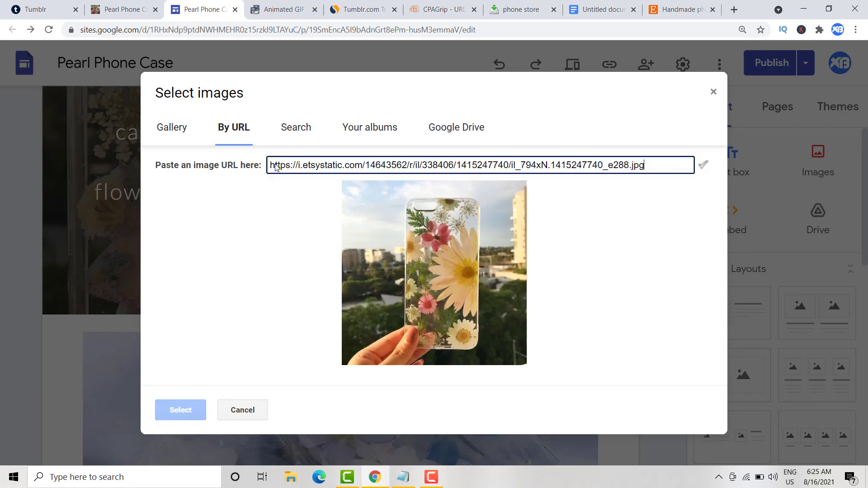
left_click(180, 409)
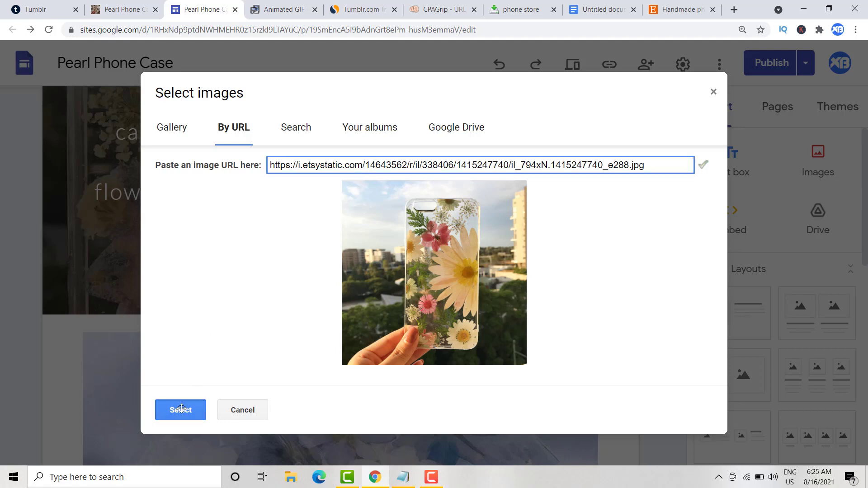
scroll(182, 408, "up", 3)
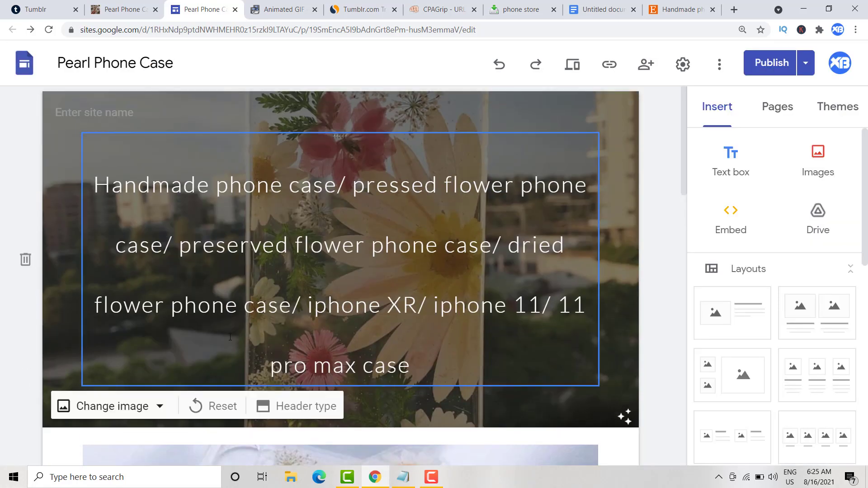
Step: Select the image carousel below the banner and open its images for editing
scroll(359, 142, "down", 4)
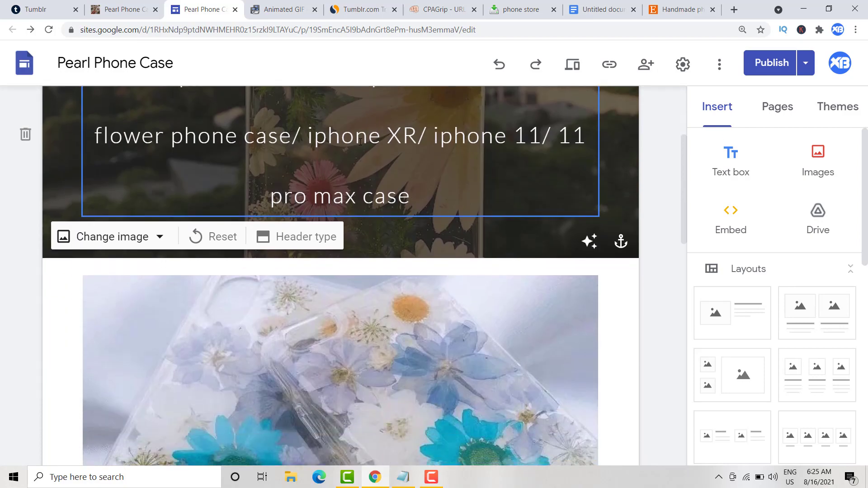
scroll(359, 141, "down", 4)
scroll(359, 141, "down", 1)
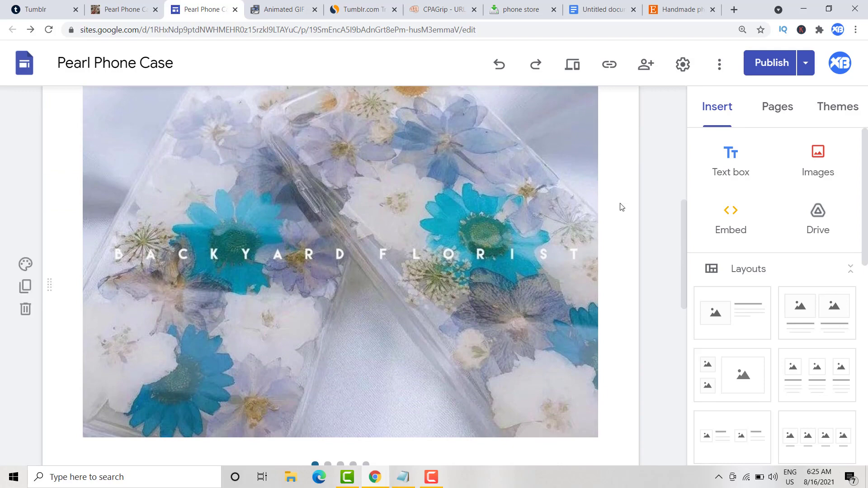
scroll(742, 236, "down", 8)
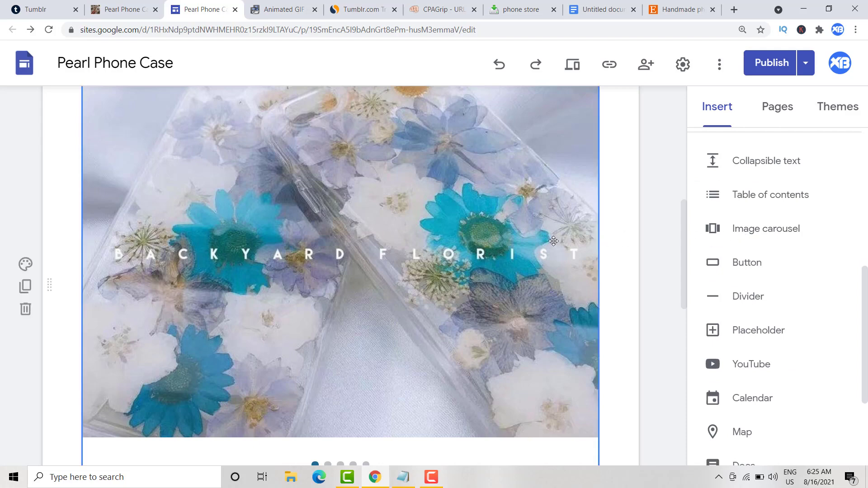
left_click(553, 241)
left_click(132, 188)
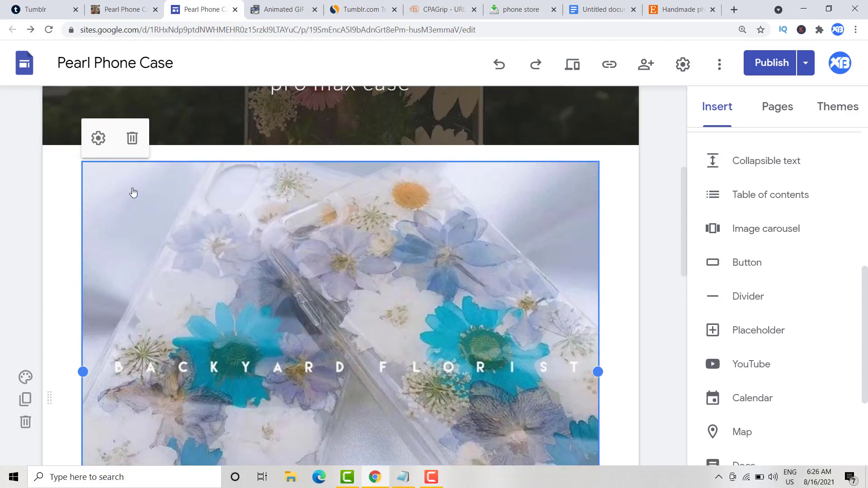
left_click(99, 139)
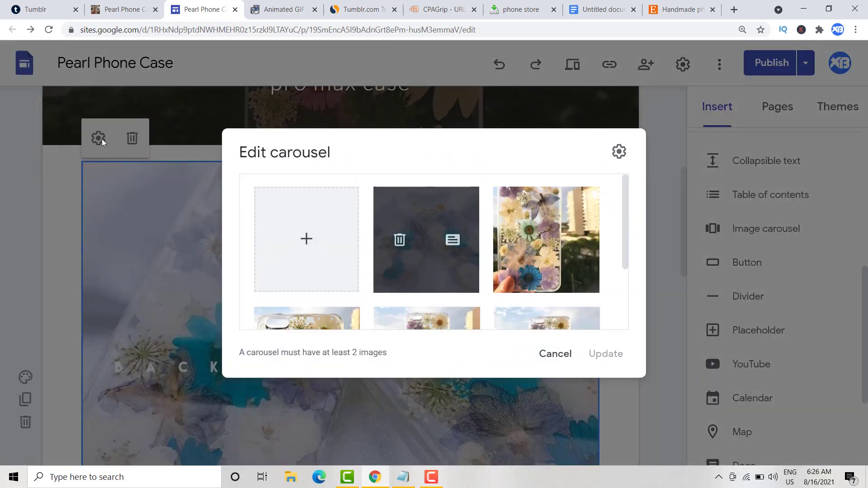
Step: Browse the Etsy listing's product photos and copy the image address of the third one
left_click(670, 13)
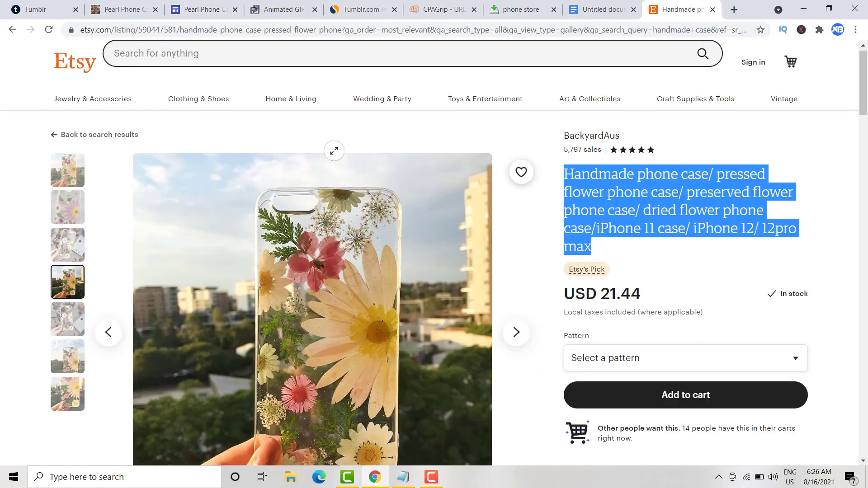
scroll(91, 226, "down", 1)
left_click(76, 262)
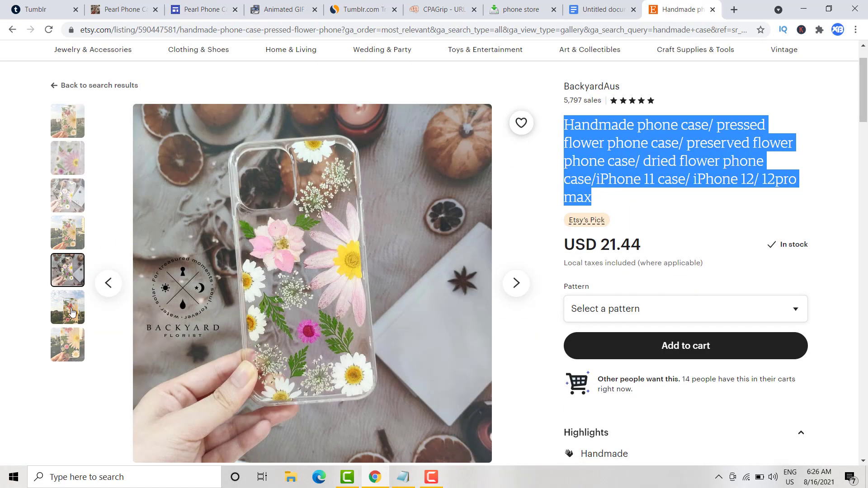
left_click(70, 302)
left_click(68, 341)
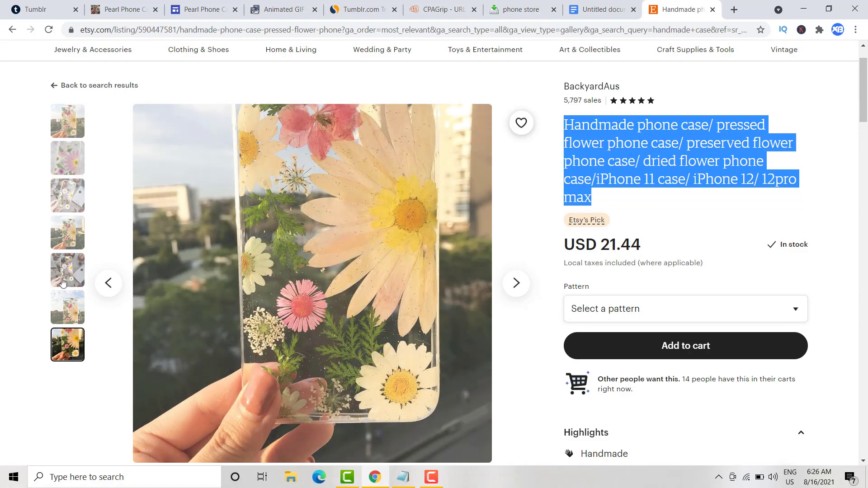
left_click(62, 224)
left_click(63, 201)
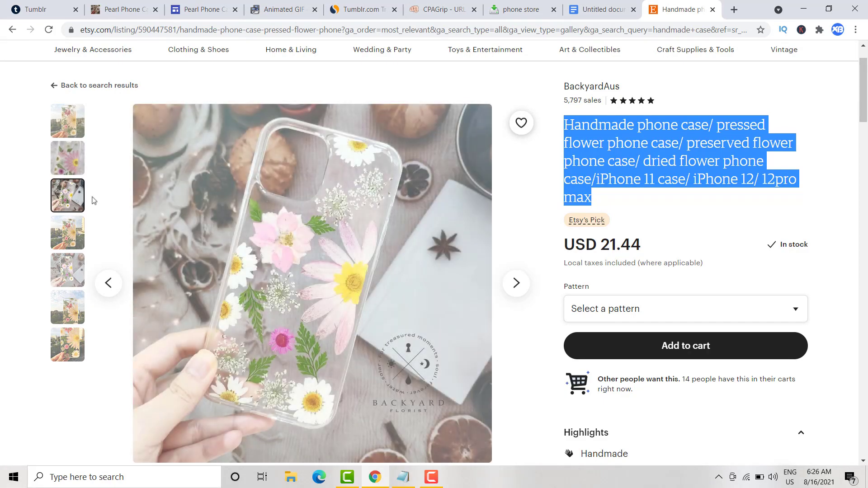
right_click(311, 180)
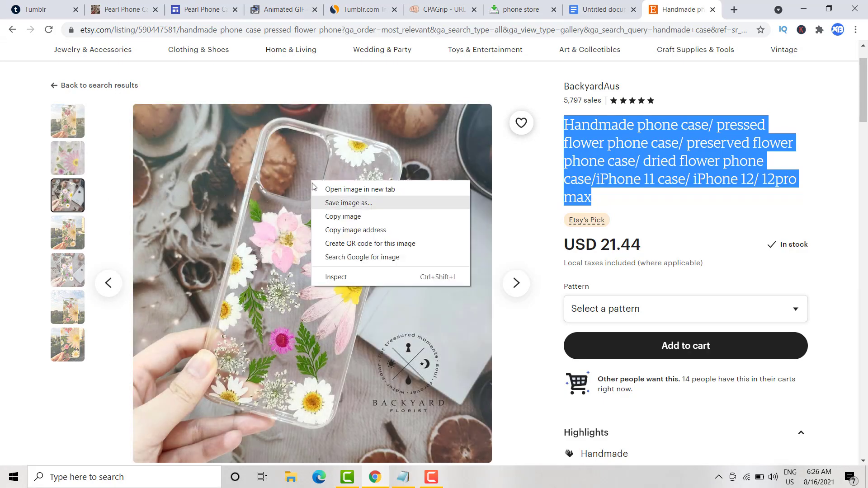
left_click(328, 231)
Step: Return to the carousel editor in Google Sites, add the Etsy photo by its copied URL and update the carousel
left_click(203, 9)
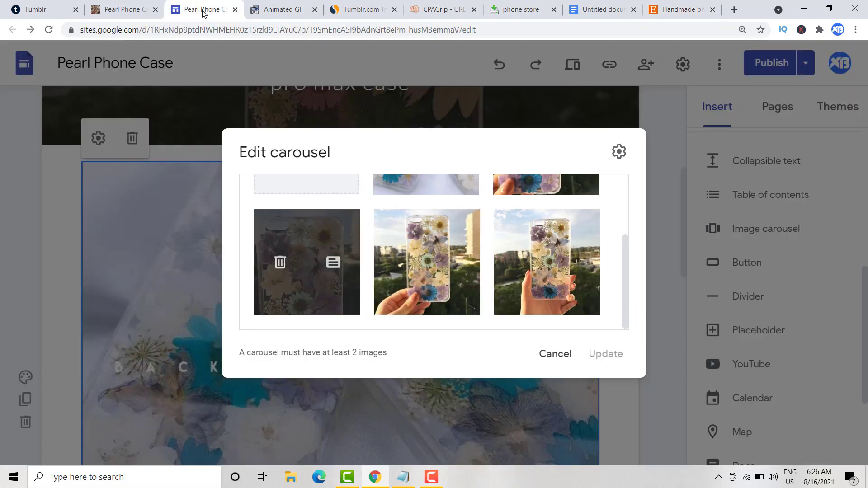
scroll(304, 240, "up", 3)
left_click(306, 238)
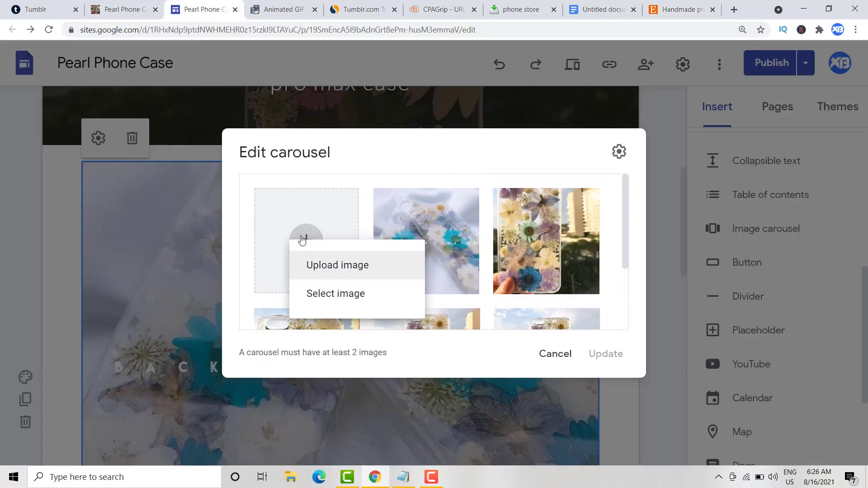
left_click(333, 292)
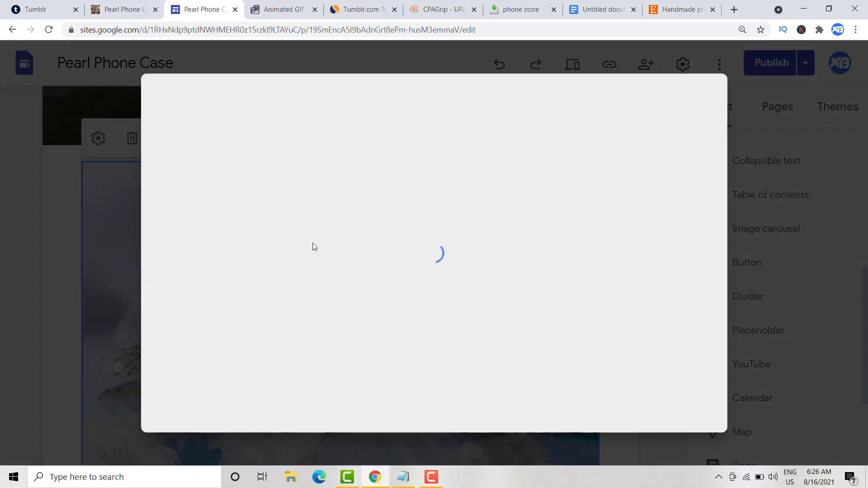
left_click(274, 154)
left_click(341, 212)
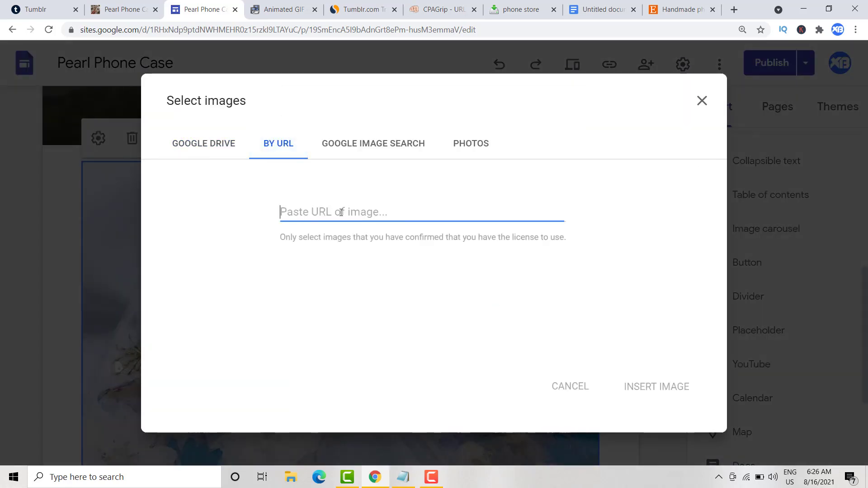
key("ctrl+v")
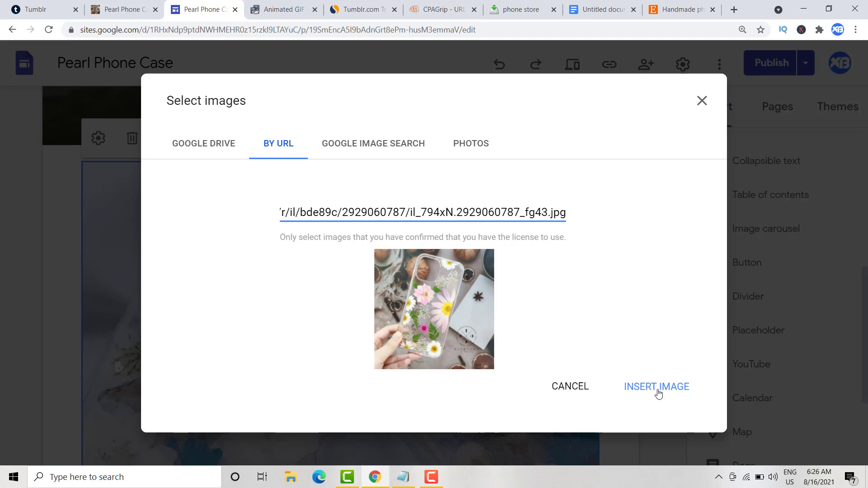
left_click(657, 392)
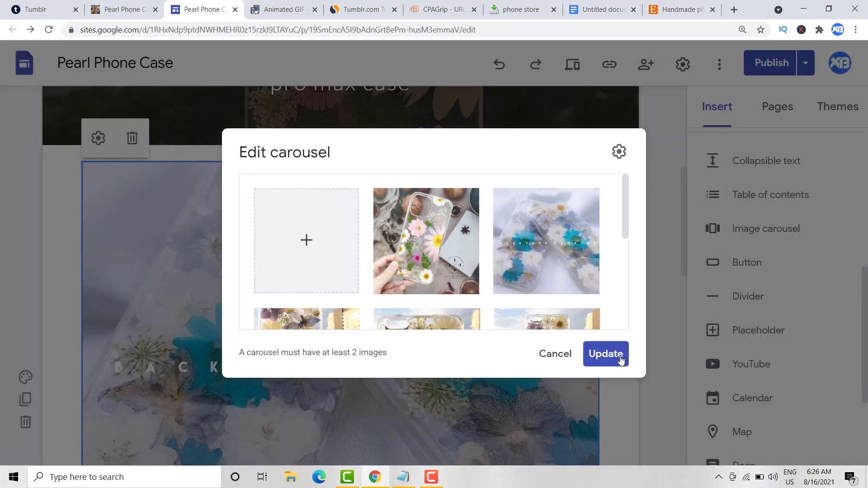
left_click(615, 356)
Step: Review the updated carousel and select the 50% off promo text below it
scroll(620, 360, "down", 5)
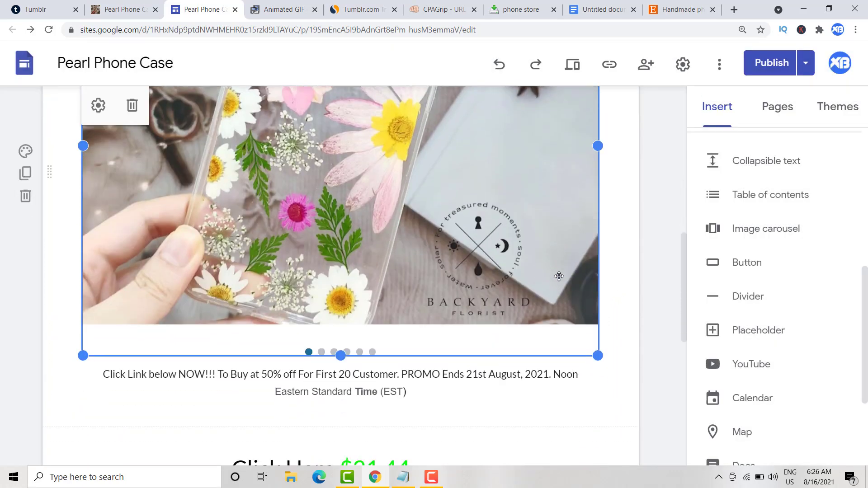
scroll(559, 276, "down", 1)
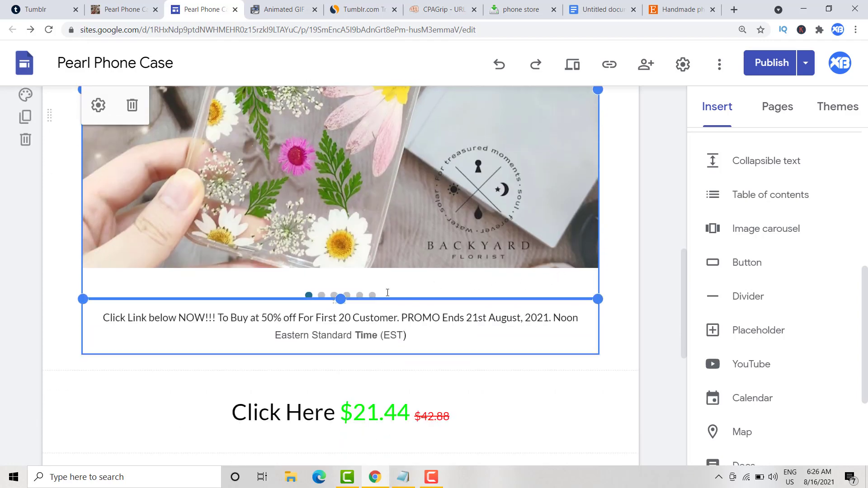
left_click_drag(105, 318, 414, 343)
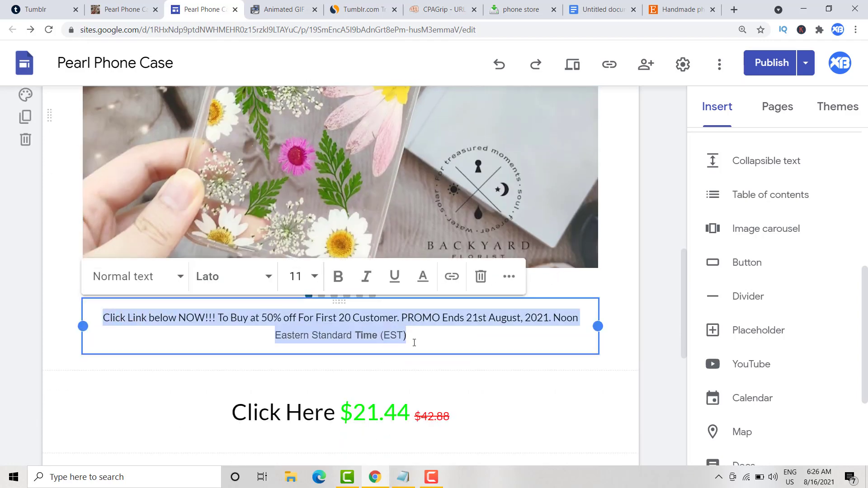
Step: Change the promo text below the carousel so the 50% off offer applies to the first 50 customers
left_click(63, 349)
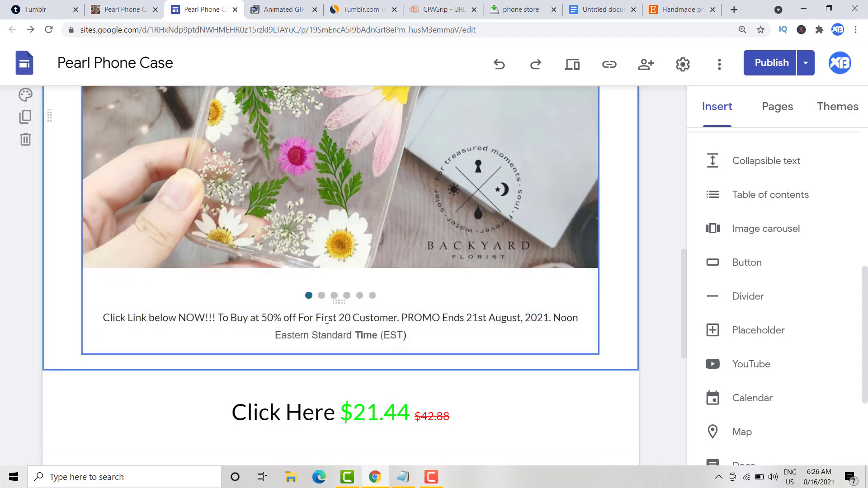
left_click(342, 320)
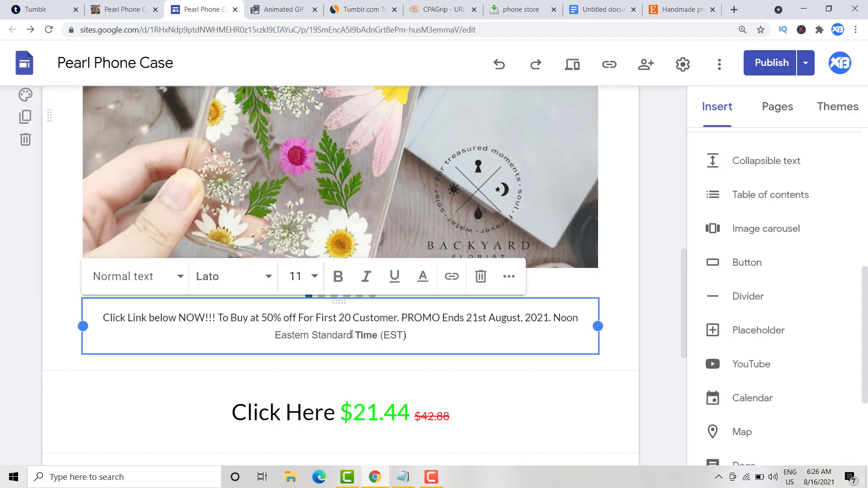
key("BackSpace")
type("5")
Step: Compare the linked sale price and crossed-out price in the Click Here line with the price on the Etsy listing
scroll(347, 370, "down", 2)
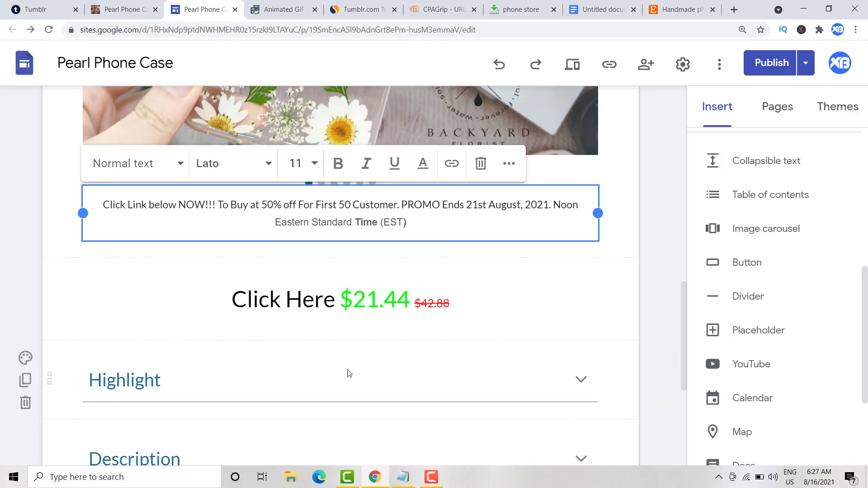
left_click_drag(344, 302, 406, 304)
left_click(388, 303)
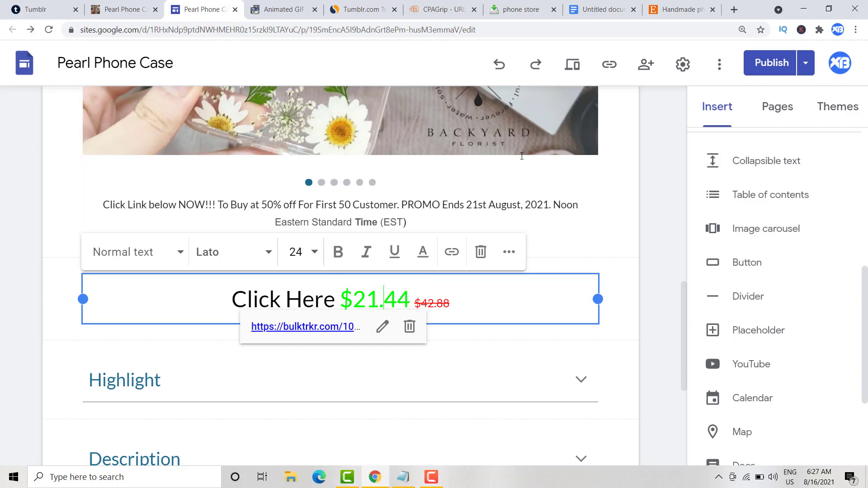
left_click(680, 9)
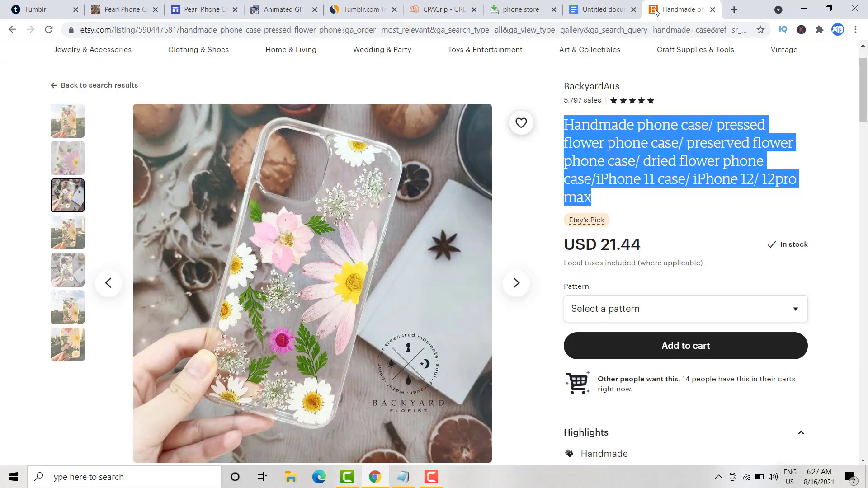
left_click(656, 253)
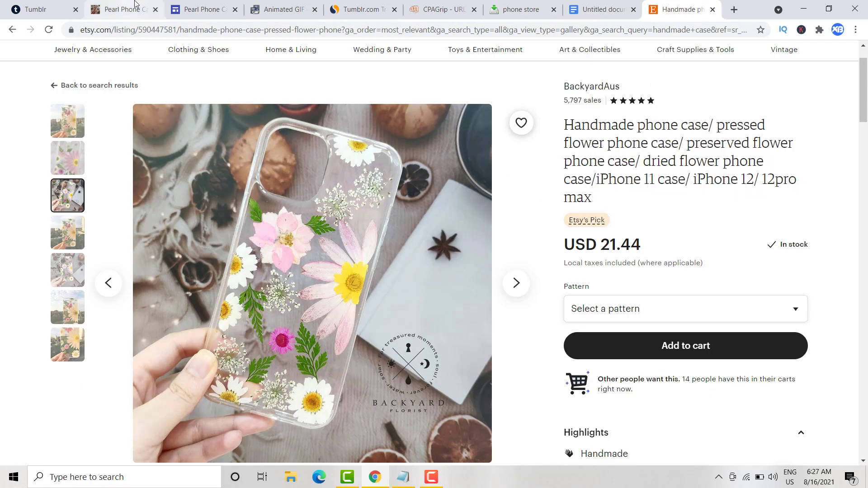
left_click(202, 9)
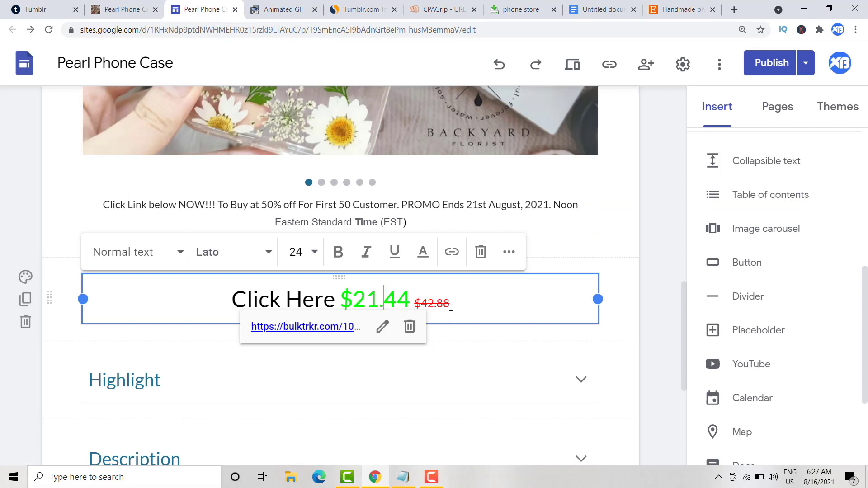
left_click(450, 307)
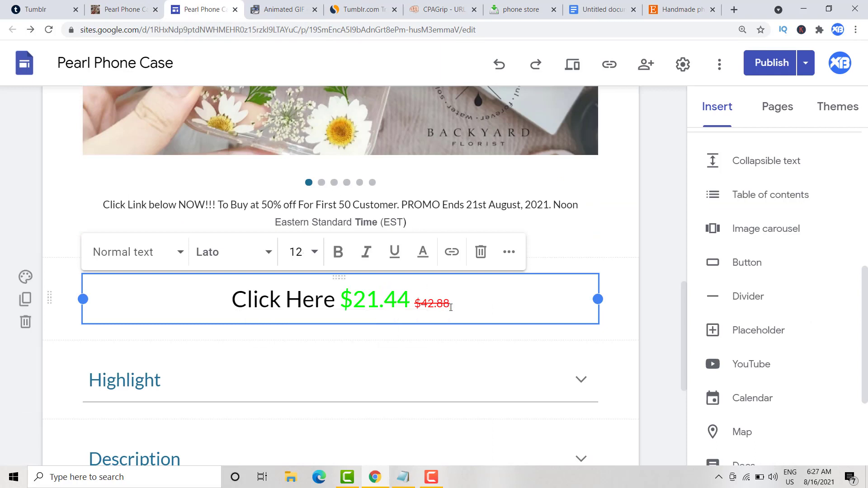
Step: Insert a collapsible text block below the Click Here price line and place the cursor in its heading
scroll(451, 307, "down", 4)
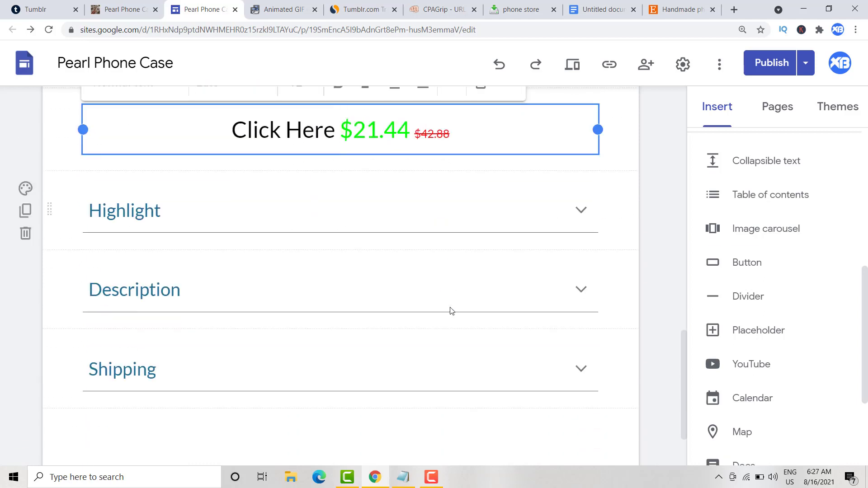
scroll(745, 347, "down", 3)
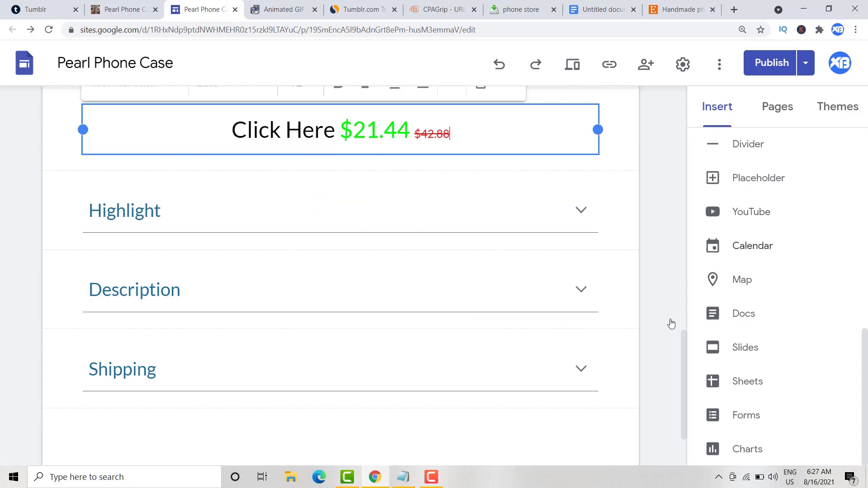
scroll(751, 327, "up", 3)
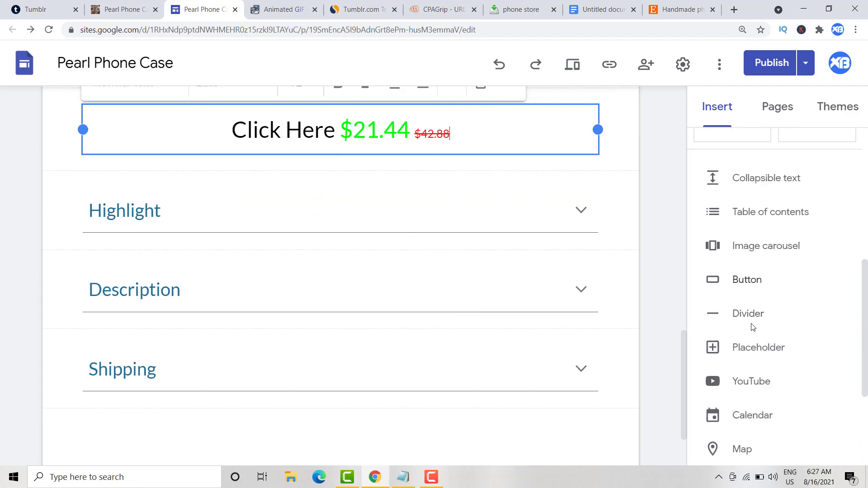
left_click(721, 180)
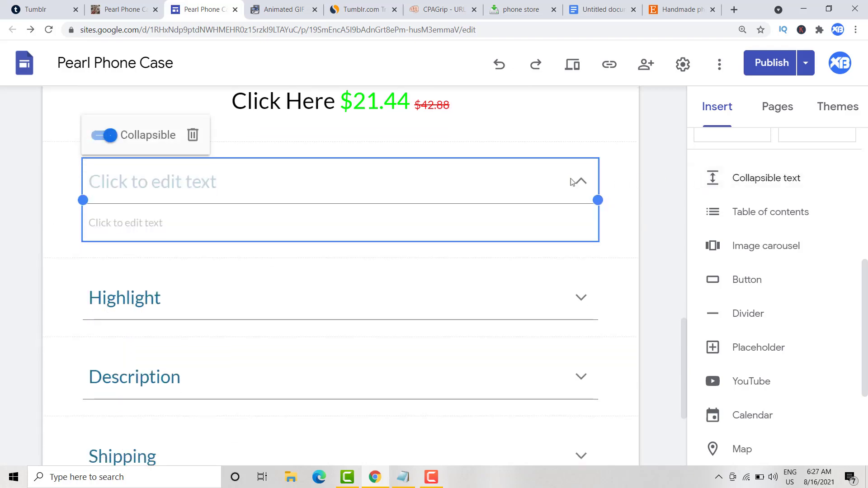
left_click(165, 183)
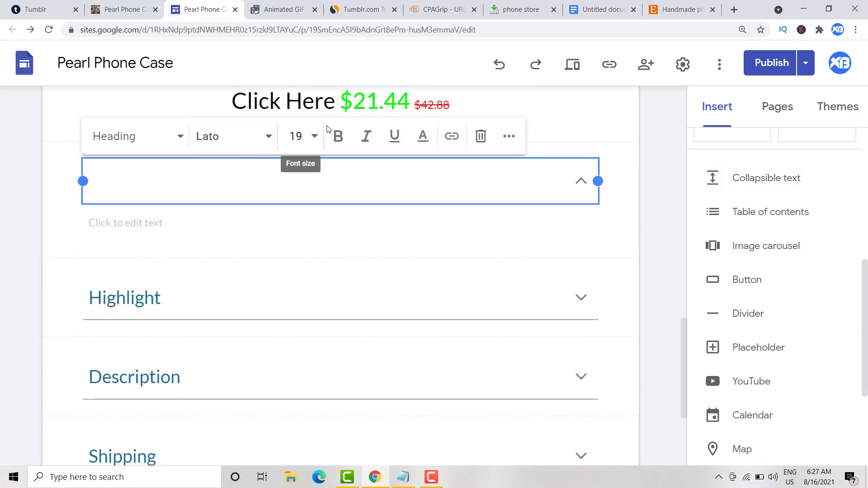
Step: Switch to the Etsy listing and expand the full materials list under Highlights
left_click(673, 5)
scroll(613, 159, "down", 6)
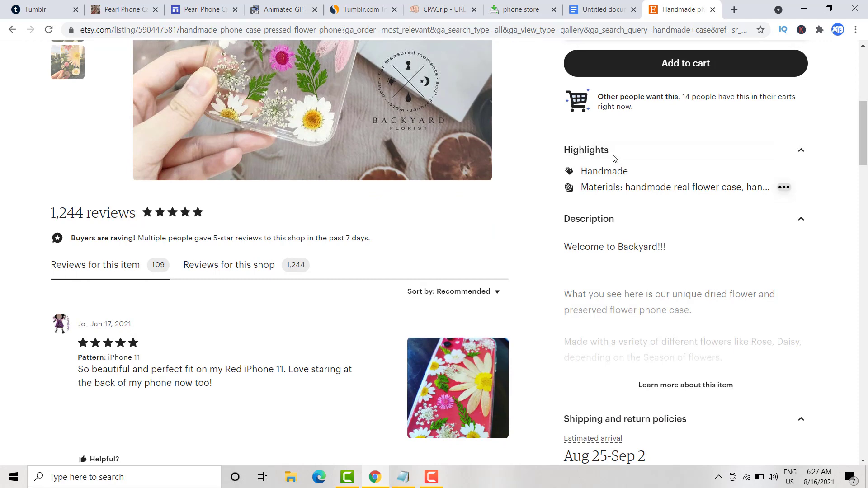
left_click(784, 187)
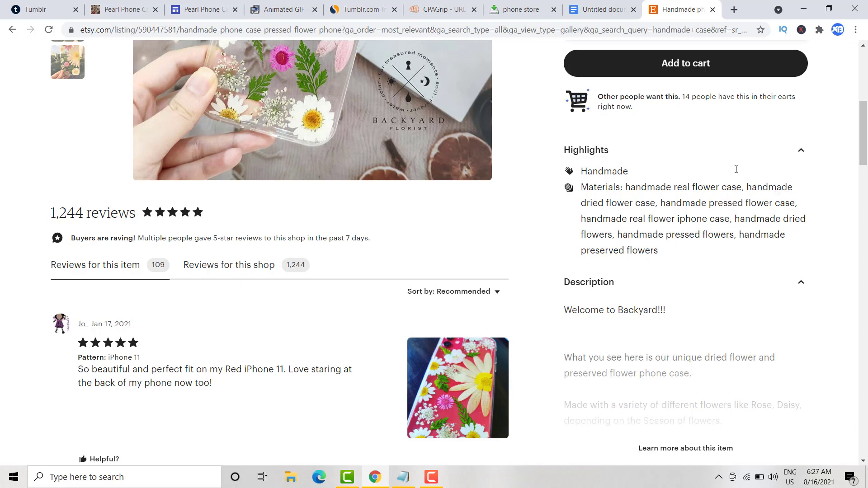
Step: Return to Google Sites and review the contents of the collapsible Highlight and Description sections
left_click(202, 8)
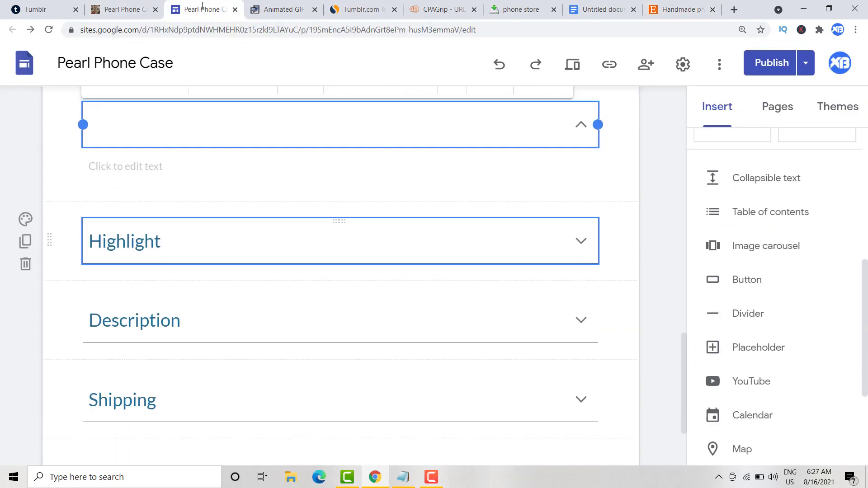
left_click(581, 240)
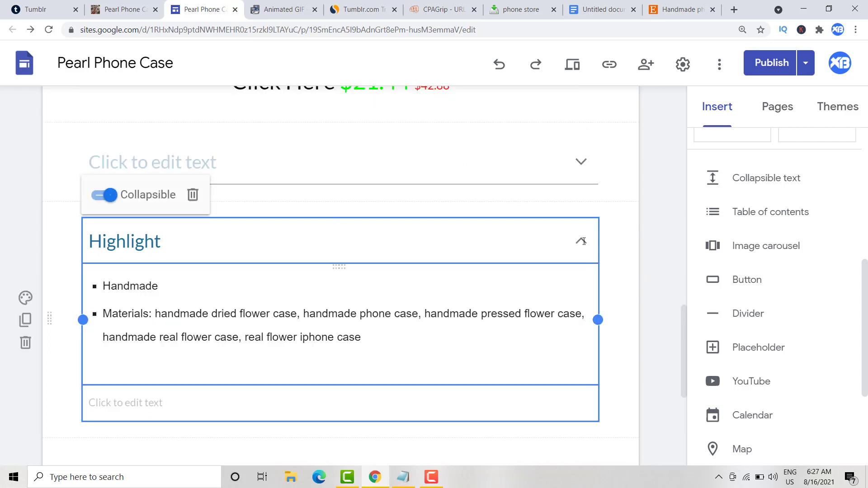
left_click(610, 263)
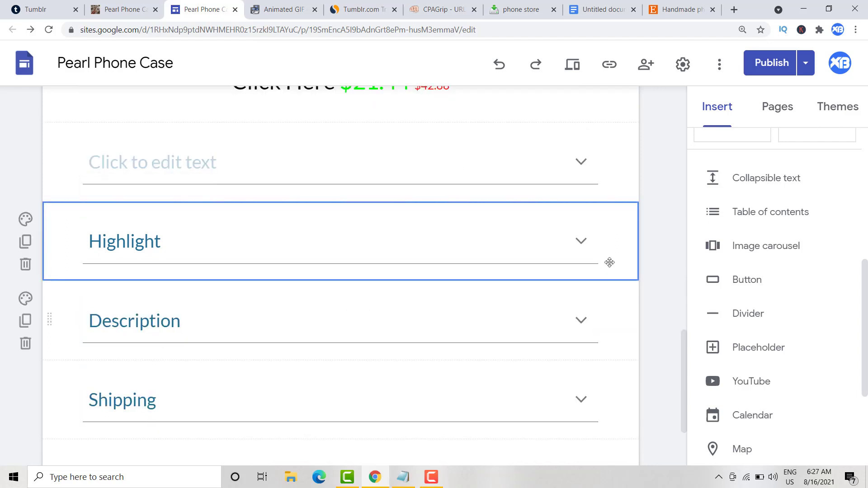
left_click(583, 316)
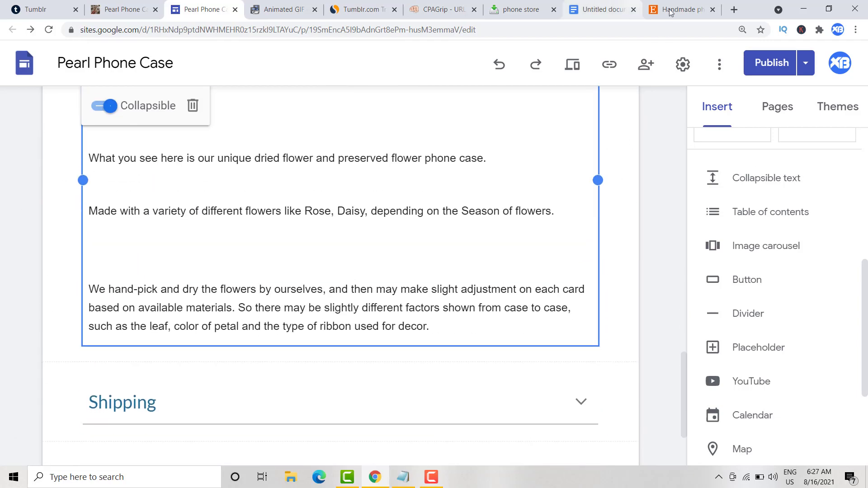
Step: Switch to the Etsy listing, expand the full item description and read through to the shipping and return policies
left_click(670, 11)
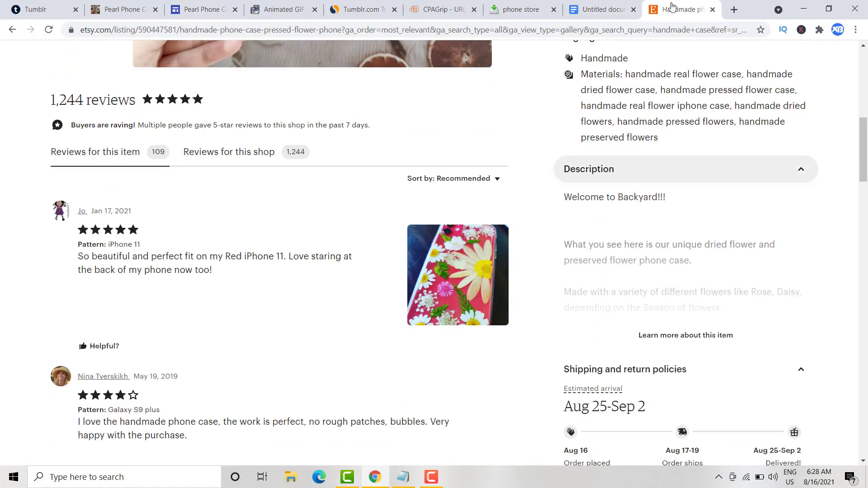
left_click(677, 278)
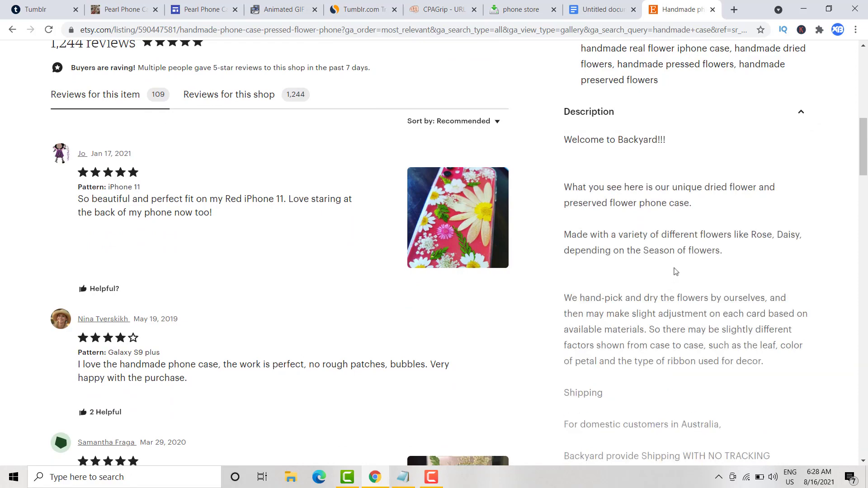
scroll(676, 271, "down", 8)
scroll(675, 268, "down", 6)
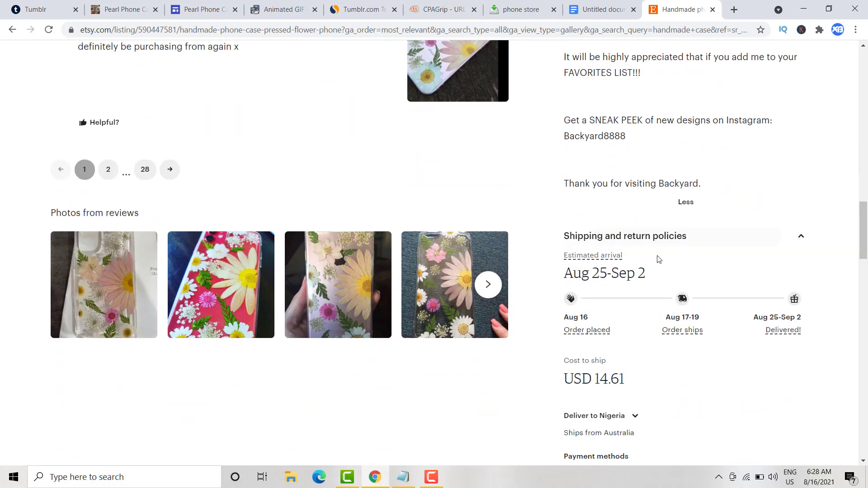
Step: Review the landing page's Click Here price section in Google Sites, and view the phone store offer page
left_click(205, 10)
scroll(301, 259, "up", 5)
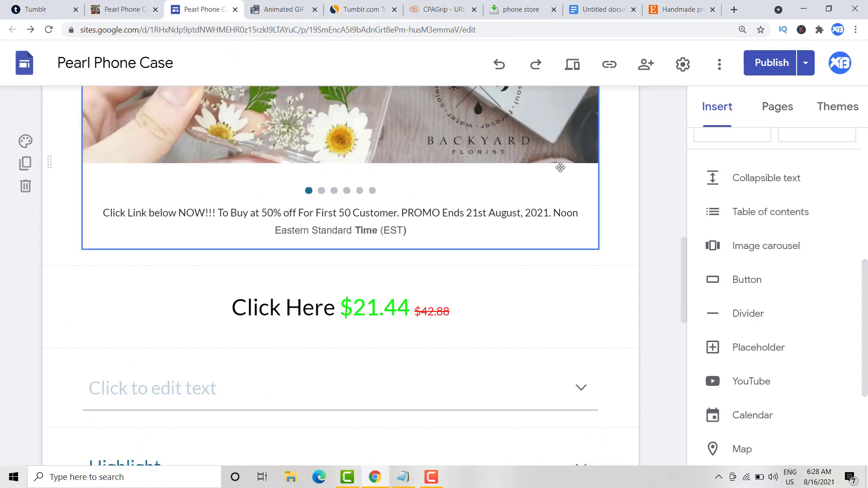
left_click(520, 6)
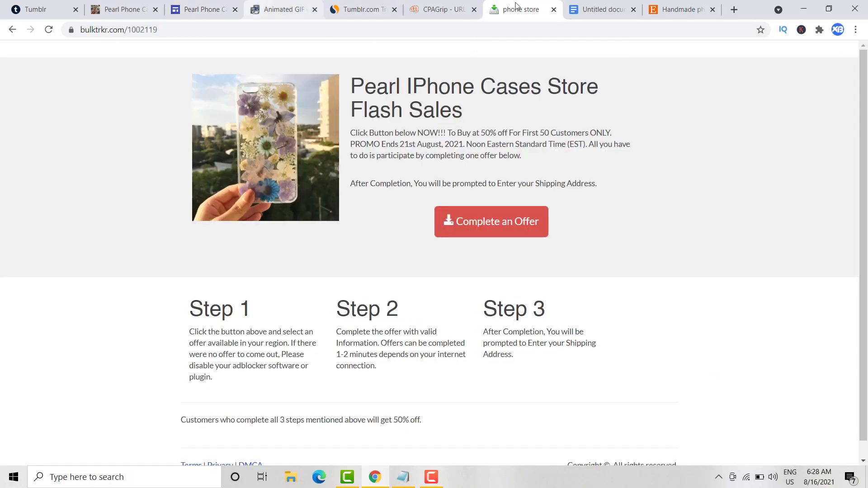
Step: Switch to CPAGrip, agree to the Terms of Service and continue to the new URL / File Locker editor
left_click(427, 9)
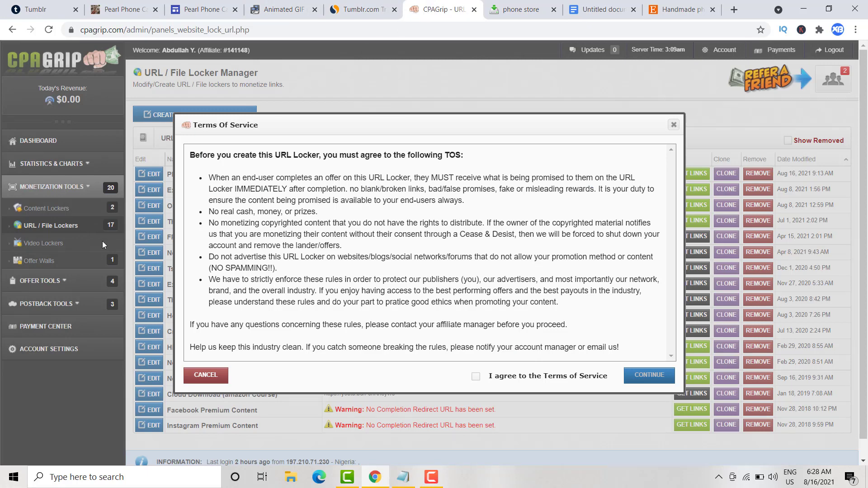
left_click(475, 378)
left_click(649, 377)
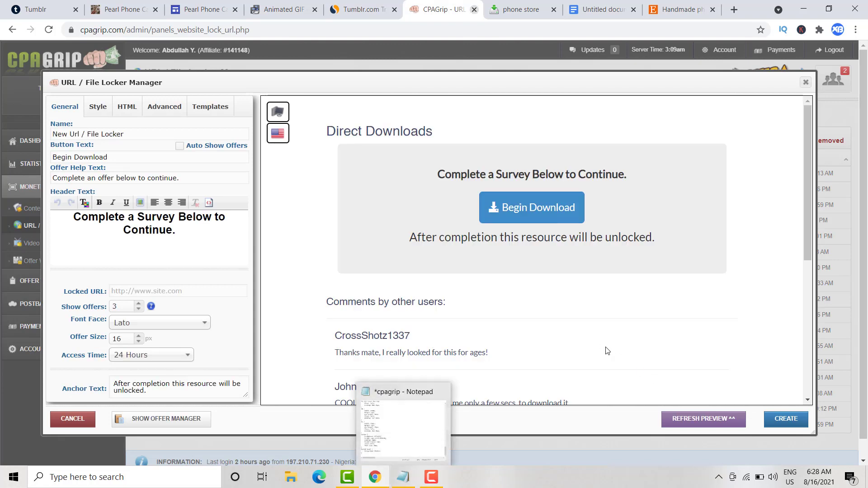
Step: Recheck the phone store offer page and the drafted photo post with its tags on Tumblr
left_click(508, 6)
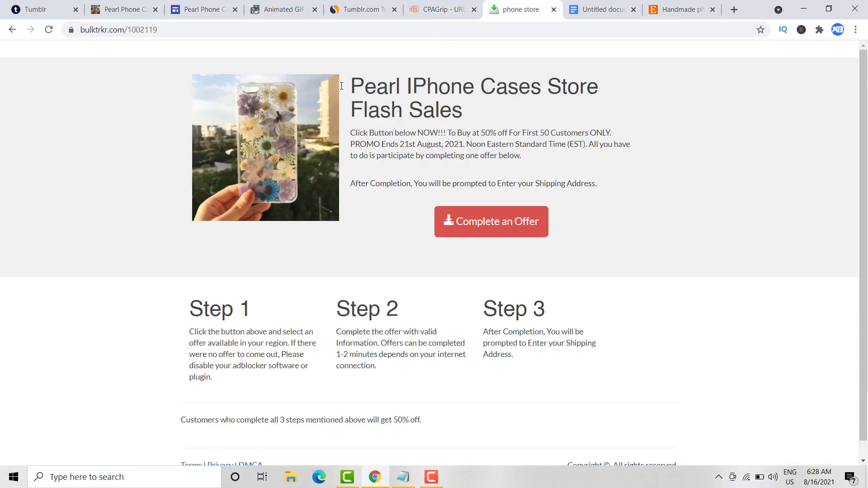
left_click(123, 10)
left_click(68, 9)
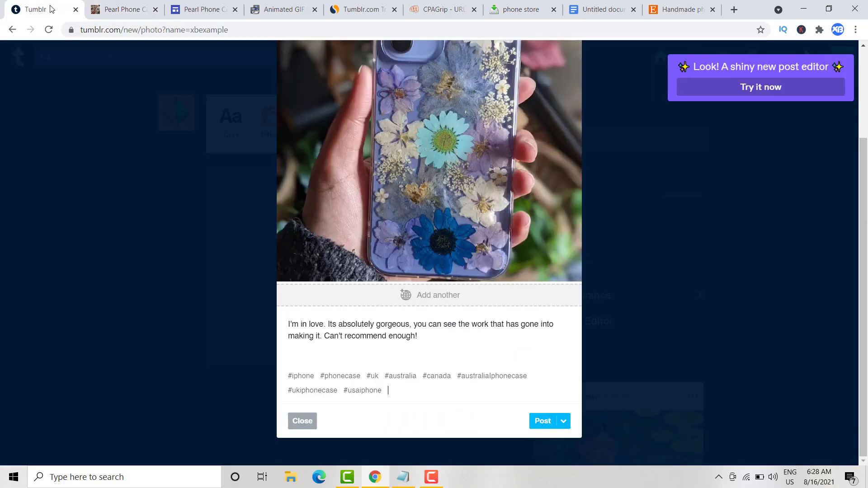
Step: Browse the Pearl Phone Case Tumblr blog and examine the photos, captions and hashtags of its published posts
left_click(90, 10)
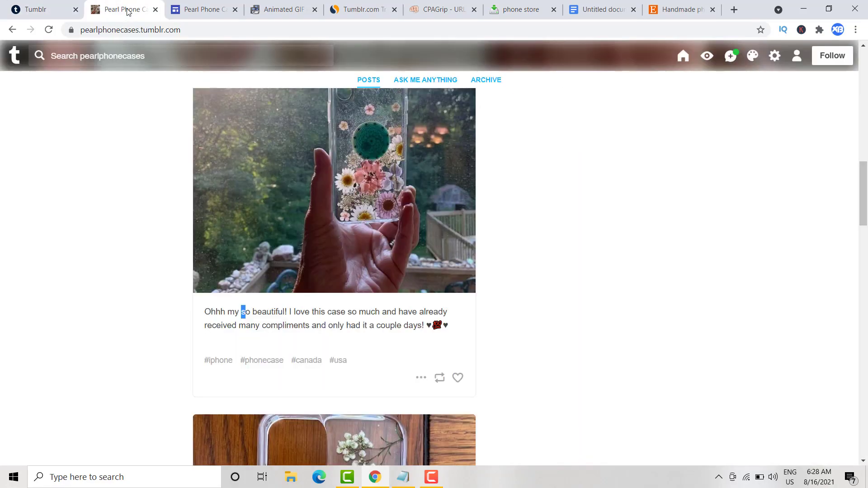
scroll(308, 134, "up", 8)
scroll(313, 134, "up", 5)
scroll(313, 135, "down", 2)
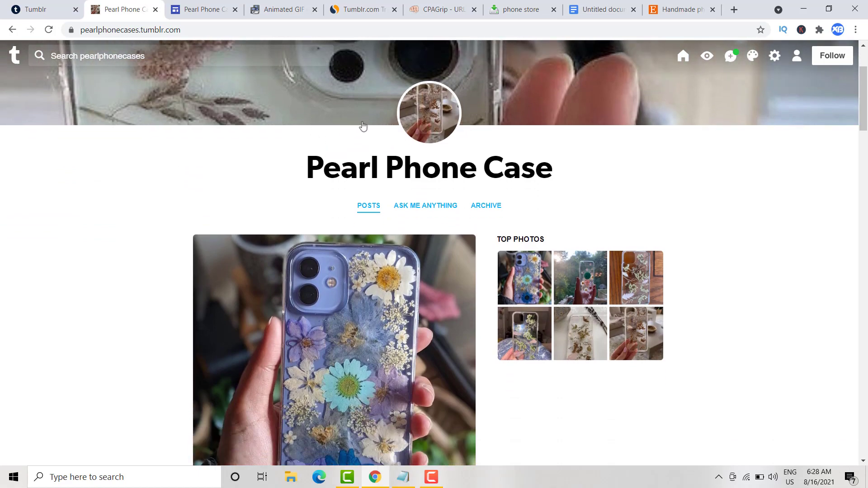
scroll(361, 124, "down", 1)
scroll(400, 116, "up", 1)
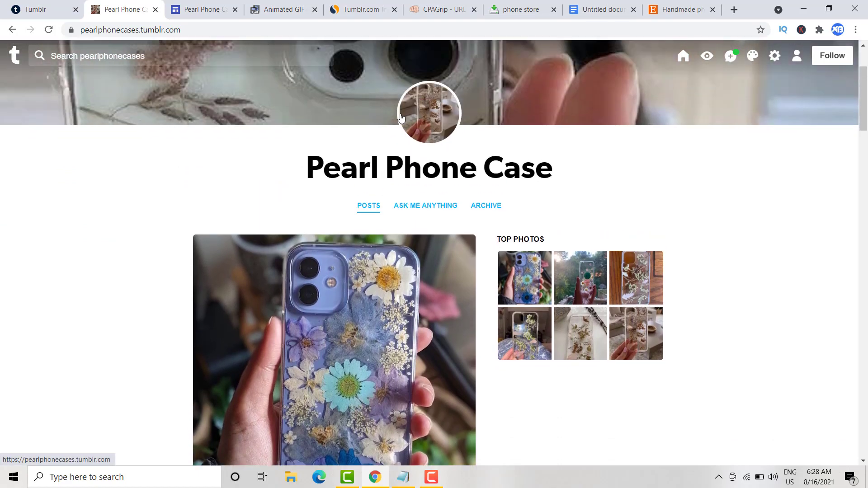
scroll(400, 116, "down", 3)
scroll(400, 116, "down", 10)
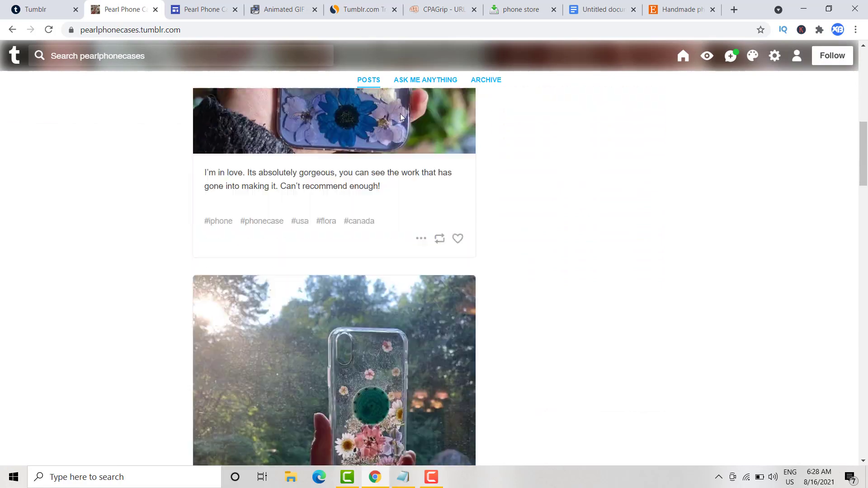
scroll(400, 117, "down", 3)
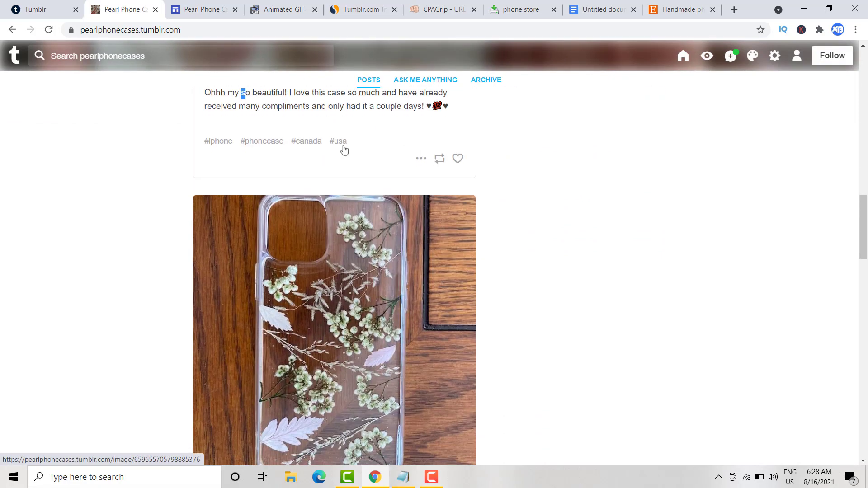
scroll(332, 157, "down", 9)
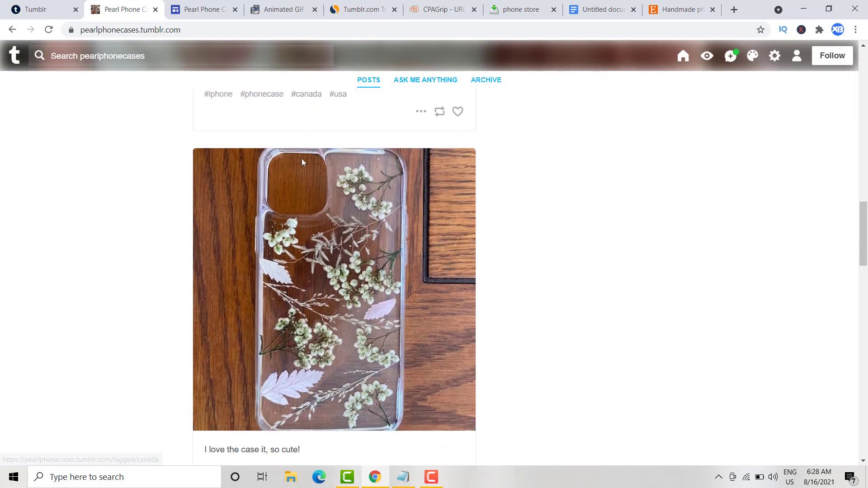
scroll(283, 166, "up", 12)
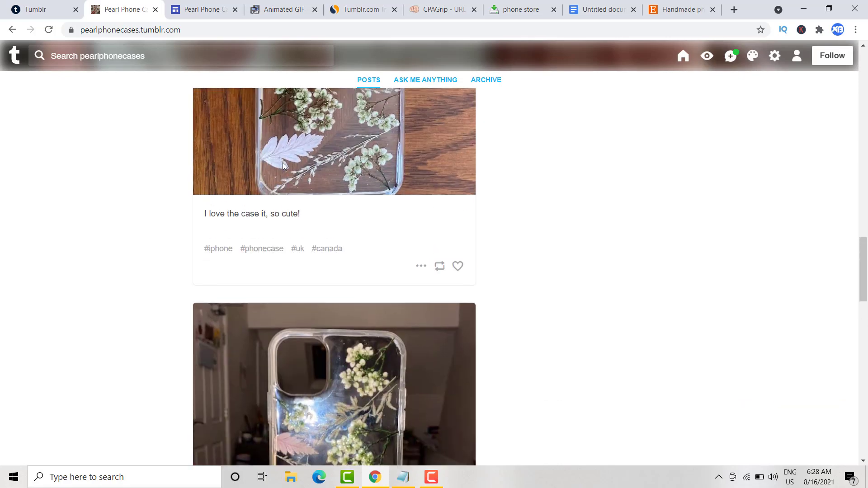
Step: Return from the Tumblr blog and Google Sites page to CPAGrip's locker editor and clear its default custom CSS
scroll(283, 166, "up", 10)
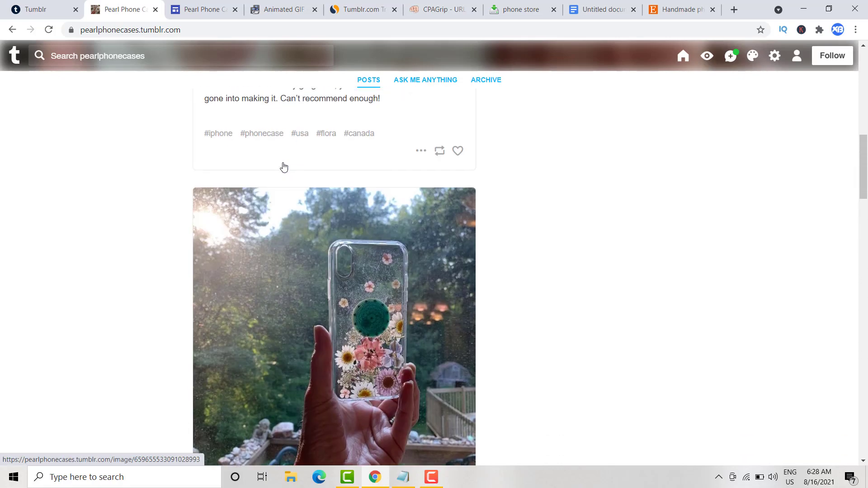
left_click(199, 10)
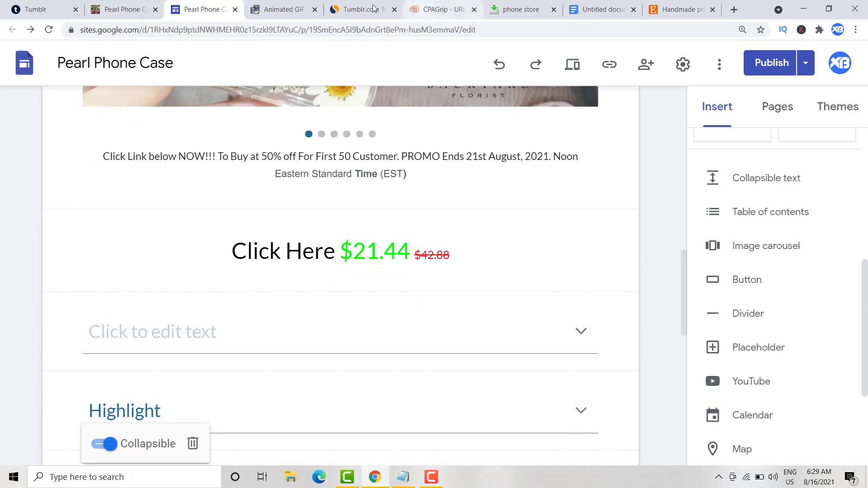
left_click(440, 9)
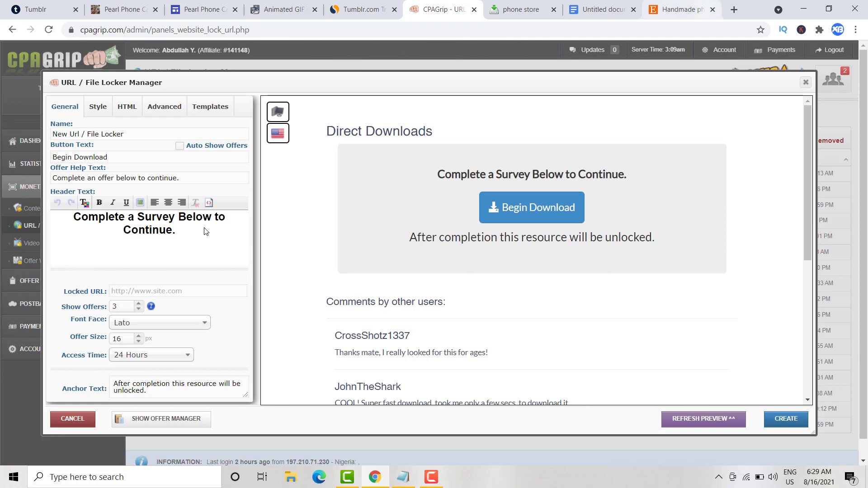
left_click(97, 108)
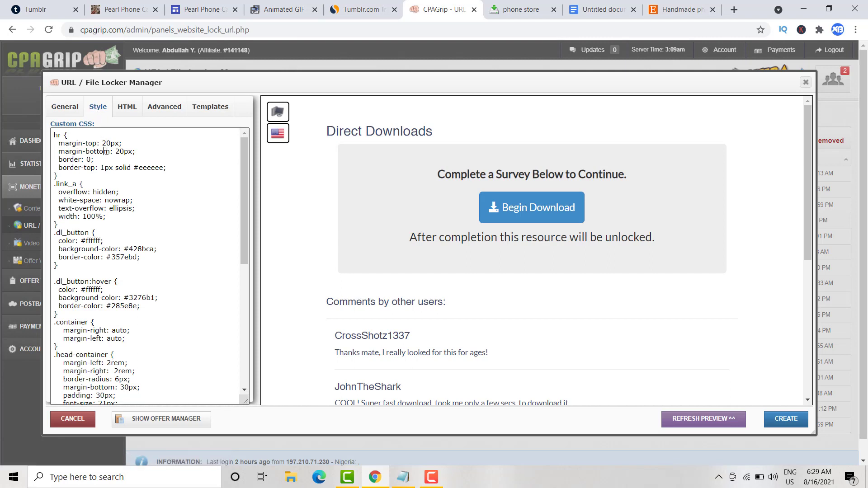
key("ctrl+a")
key("Delete")
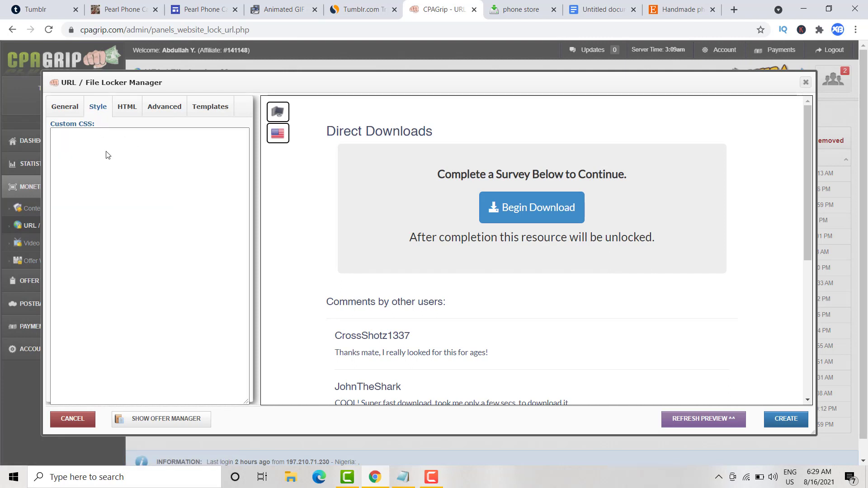
Step: Copy the whole CSS block from the cpagrip Notepad file and paste it as the locker's custom CSS
left_click(396, 423)
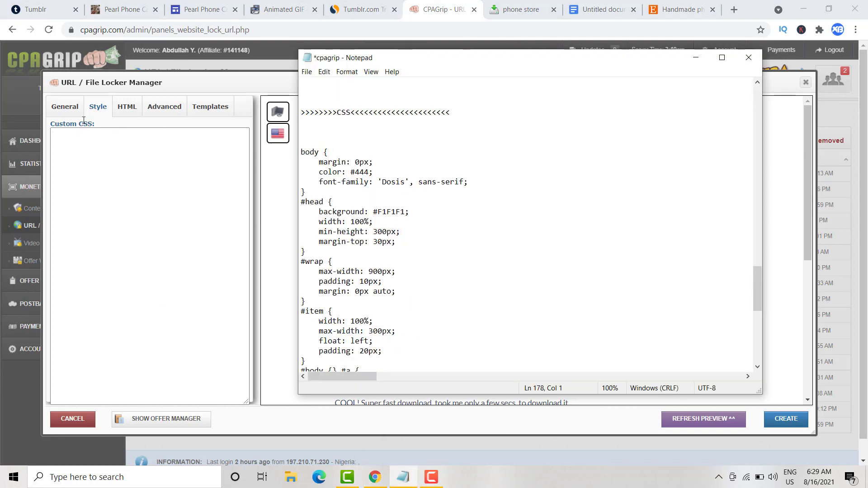
scroll(433, 153, "down", 6)
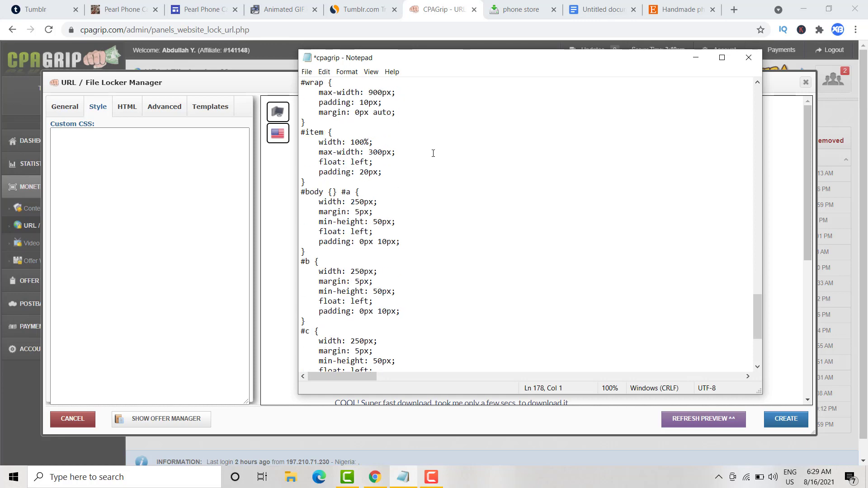
scroll(432, 153, "up", 6)
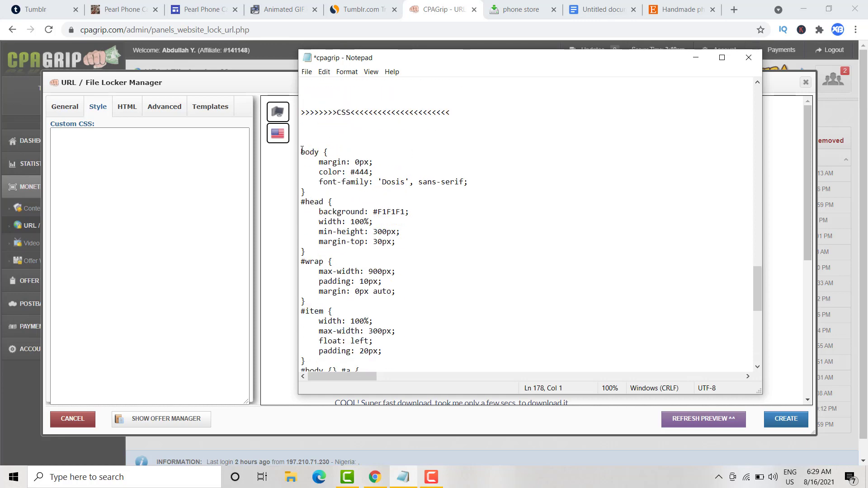
left_click_drag(302, 149, 392, 430)
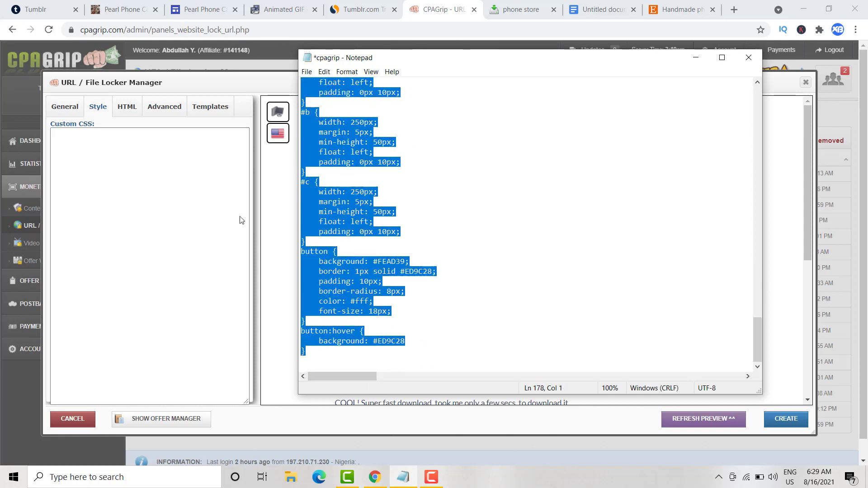
left_click(186, 143)
key("ctrl+v")
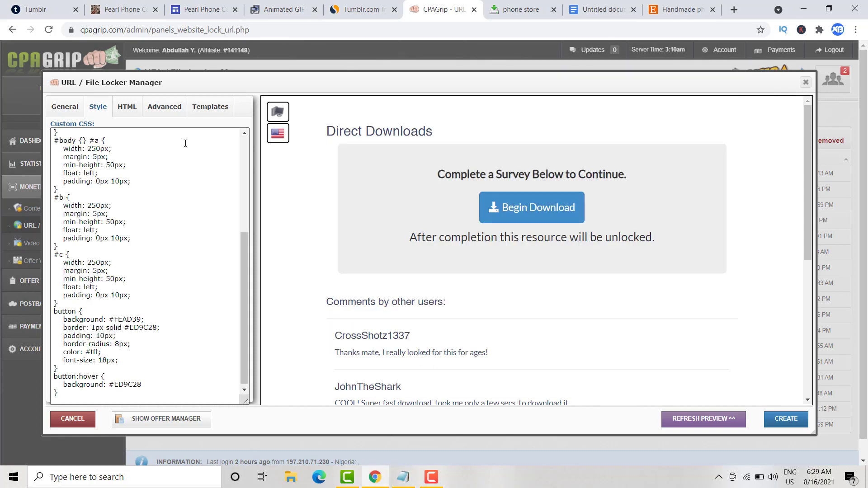
Step: Copy the full HTML block in the cpagrip Notepad file, from the Dosis font link to the closing script tag
mouse_move(403, 477)
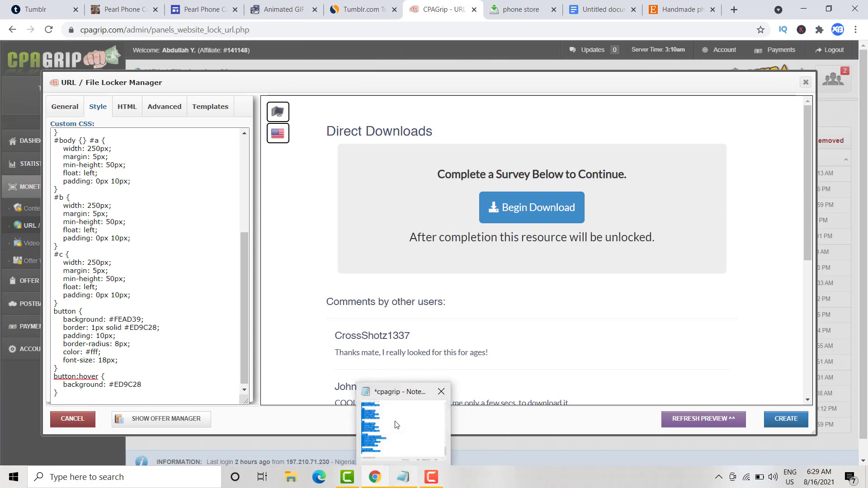
left_click(396, 424)
scroll(430, 207, "up", 15)
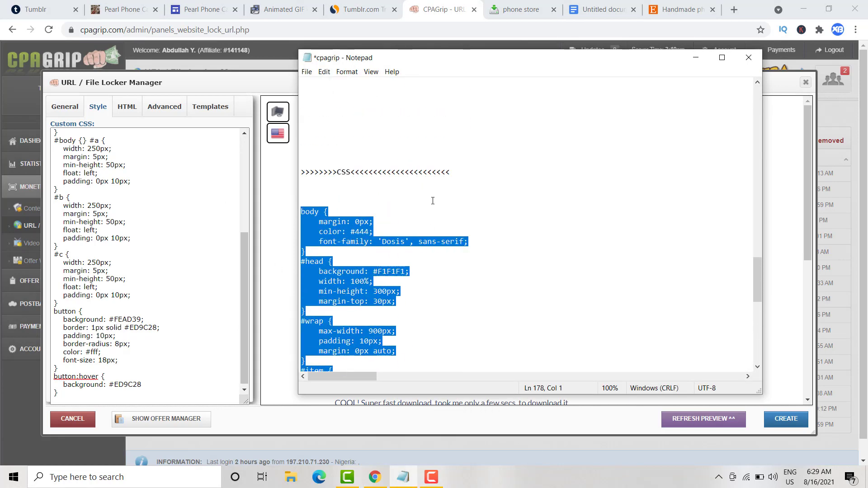
scroll(433, 201, "up", 14)
scroll(432, 201, "down", 6)
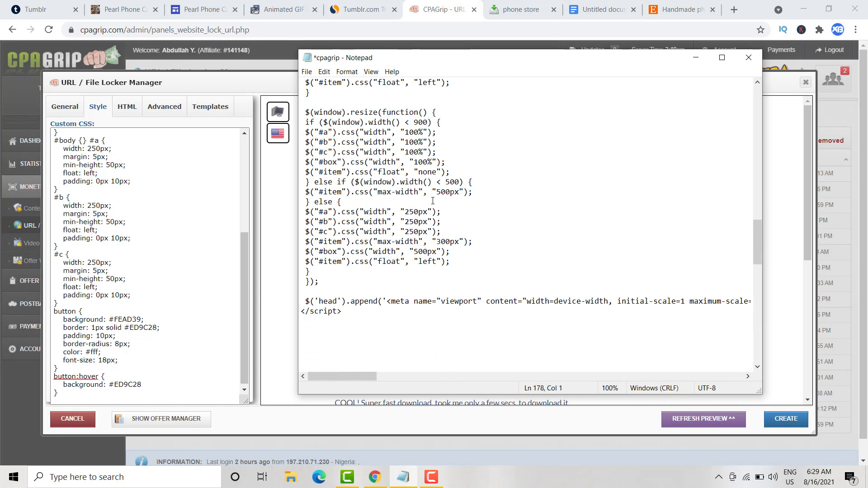
scroll(433, 201, "up", 20)
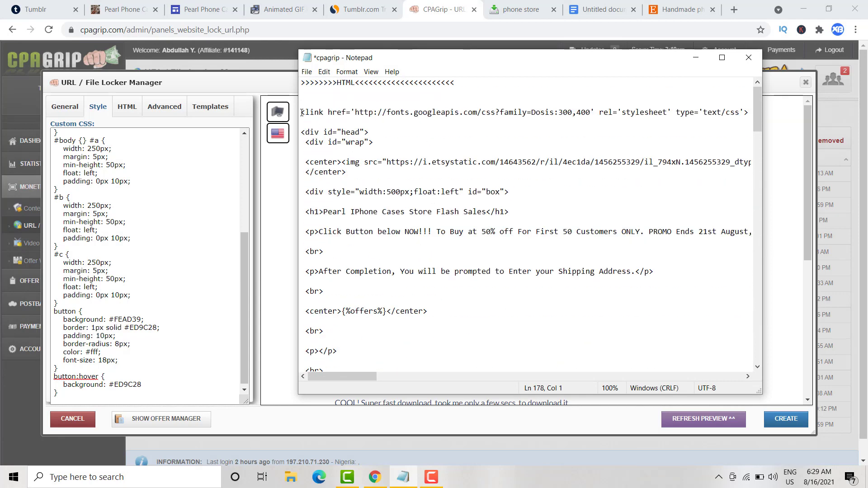
mouse_move(302, 112)
left_mouse_down()
mouse_move(369, 144)
mouse_move(452, 217)
mouse_move(357, 293)
mouse_move(391, 393)
mouse_move(383, 285)
left_mouse_up()
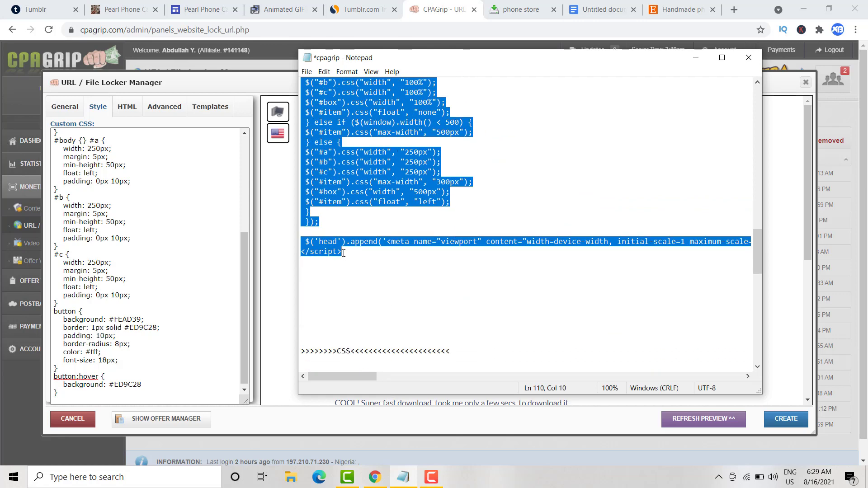
Step: Replace the locker's default custom HTML with the copied code, and refresh and look over the offer page preview
left_click(128, 107)
left_click(137, 143)
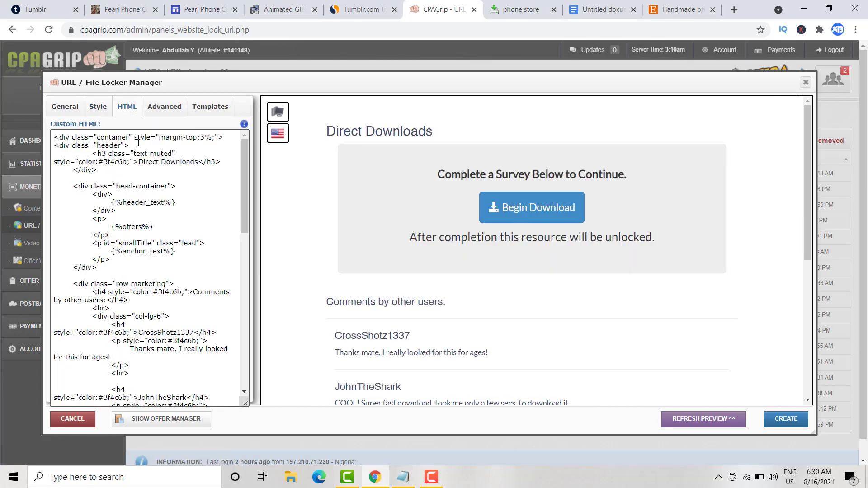
key("ctrl+a")
key("BackSpace")
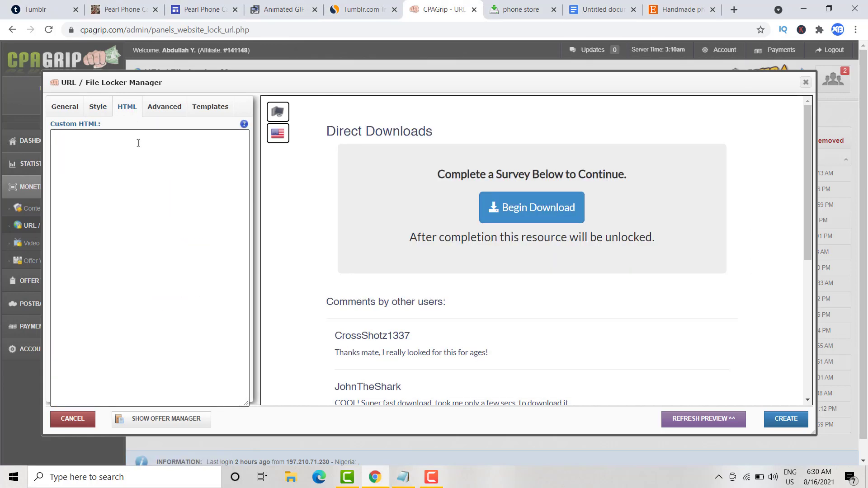
key("ctrl+v")
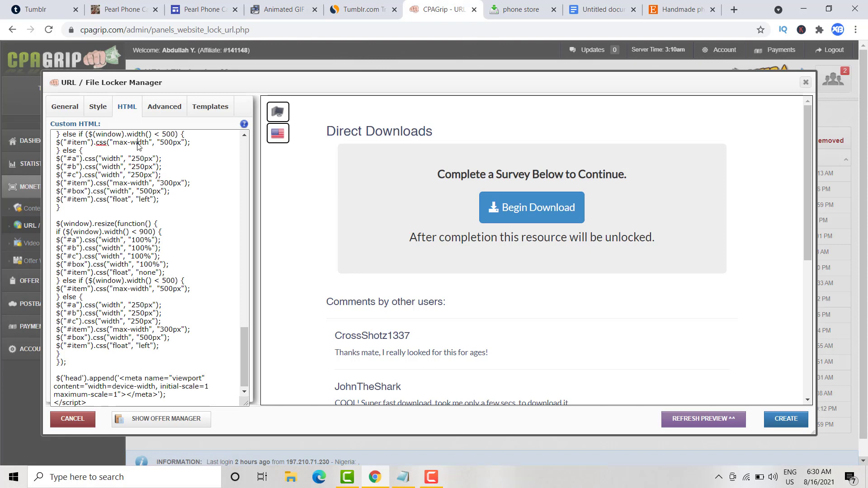
left_click(708, 419)
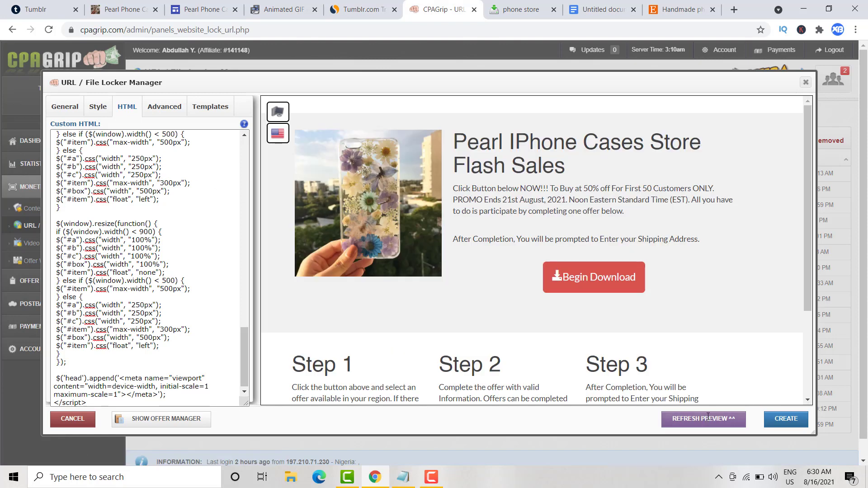
scroll(564, 185, "down", 1)
scroll(564, 184, "down", 1)
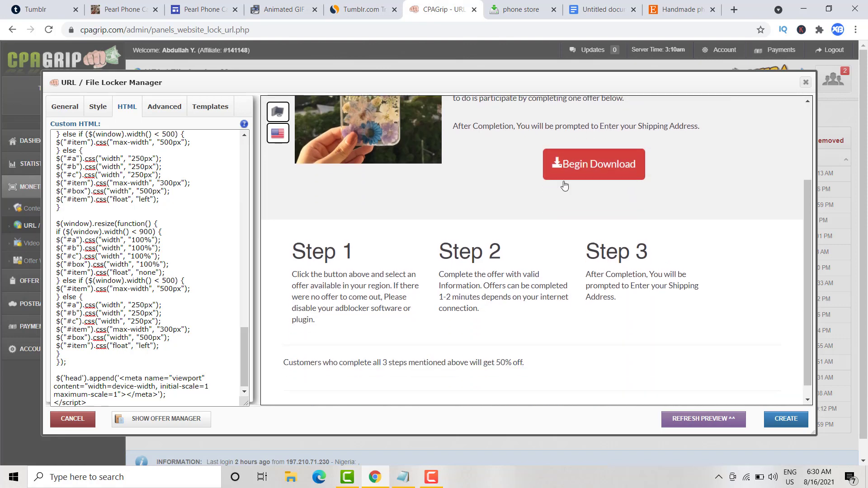
scroll(564, 184, "down", 1)
scroll(563, 183, "up", 3)
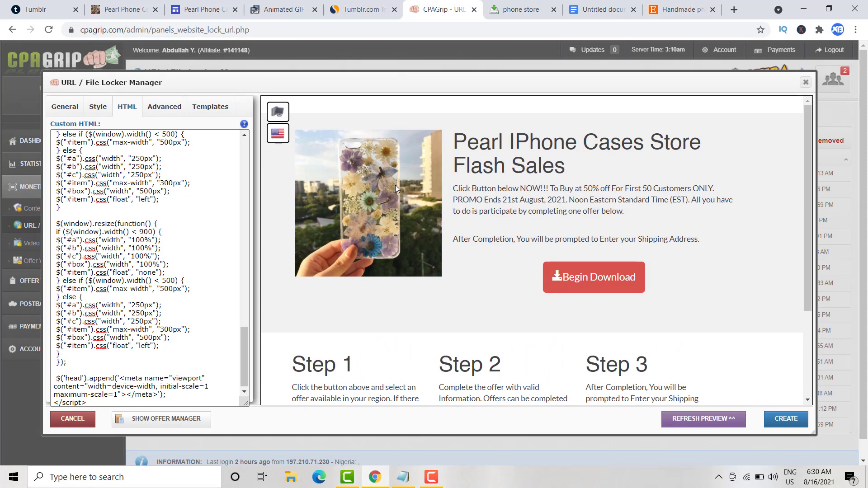
Step: Switch to Etsy and browse through Jewelry & Accessories, Accessories and Hair Accessories to the Headbands & Turbans category
left_click(678, 8)
scroll(678, 8, "up", 15)
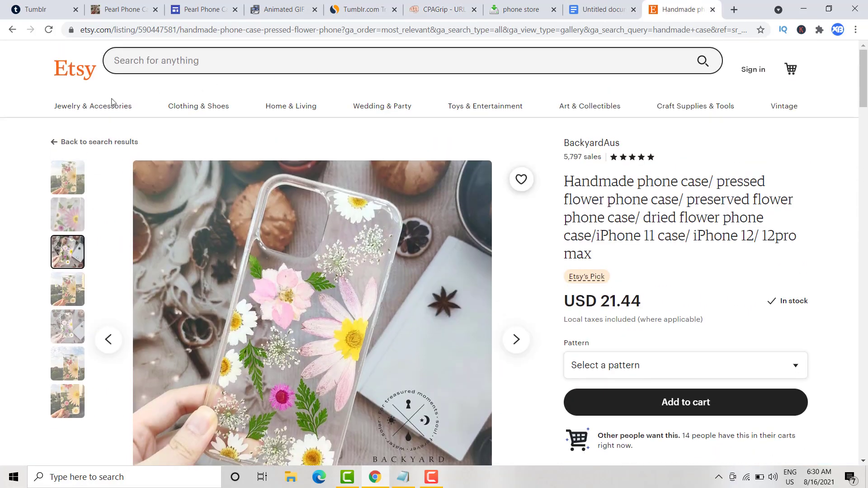
left_click(91, 103)
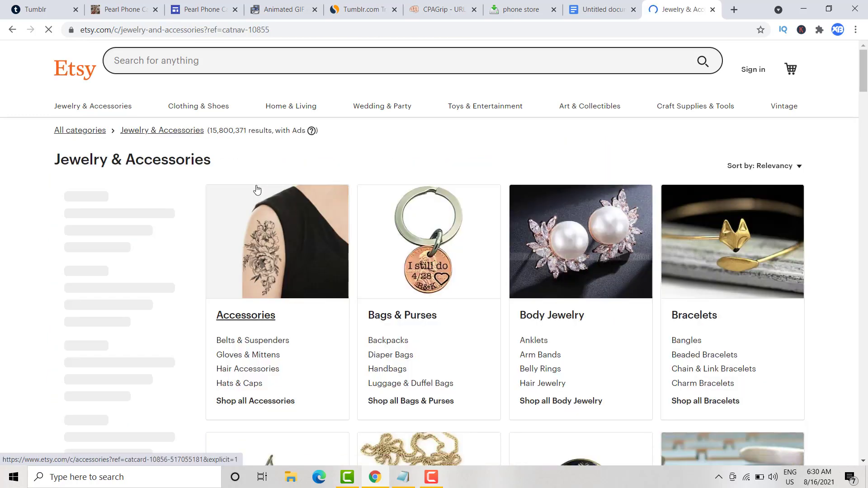
left_click(278, 245)
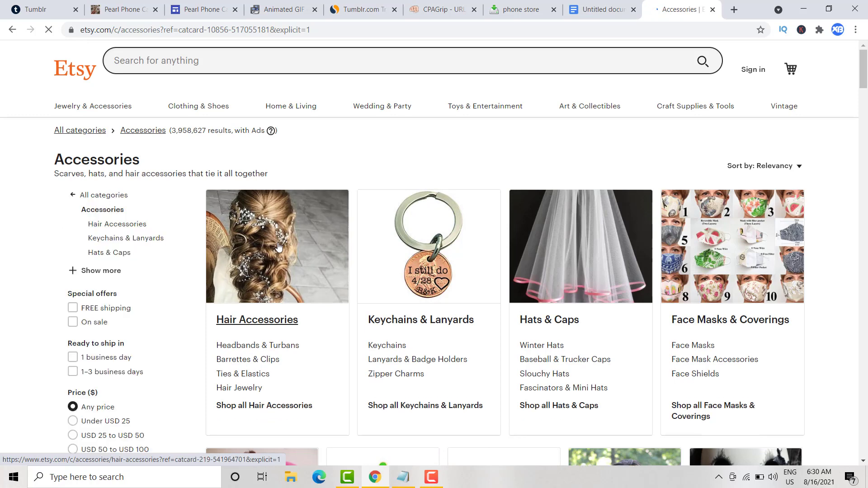
scroll(263, 249, "down", 1)
left_click(264, 252)
scroll(264, 252, "down", 2)
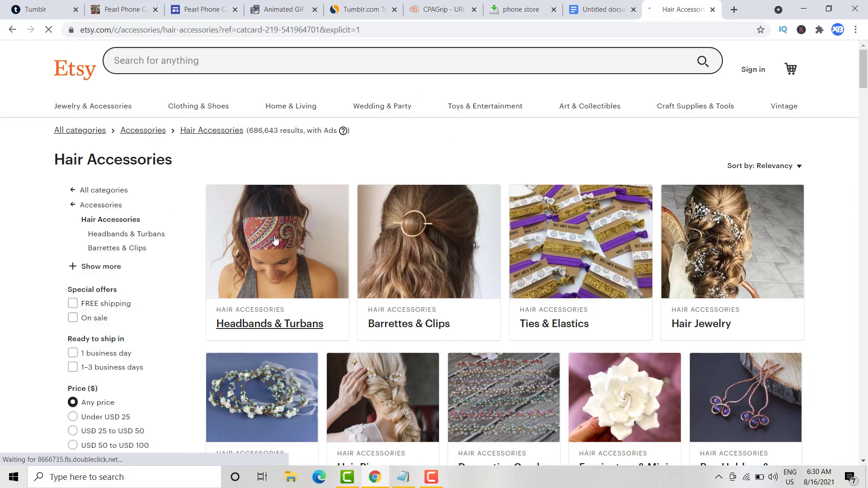
left_click(274, 239)
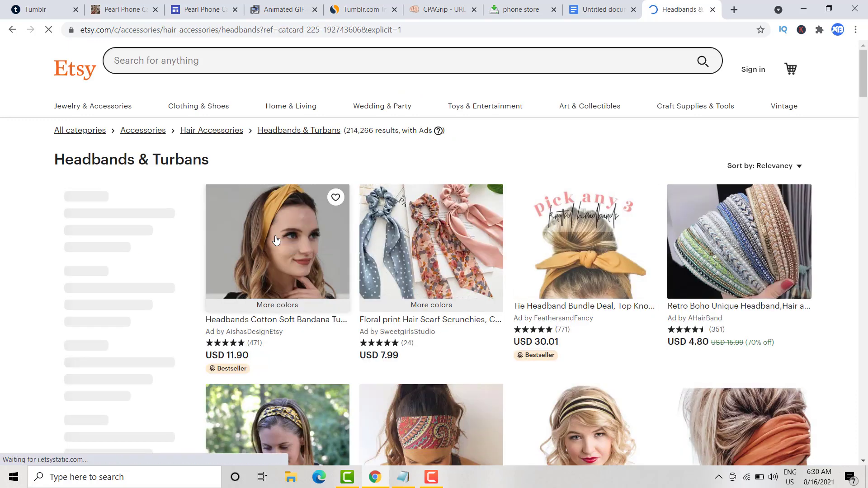
Step: Open the first headband listing, by AishasDesignEtsy, and copy the address of its four-color headband image
left_click(276, 239)
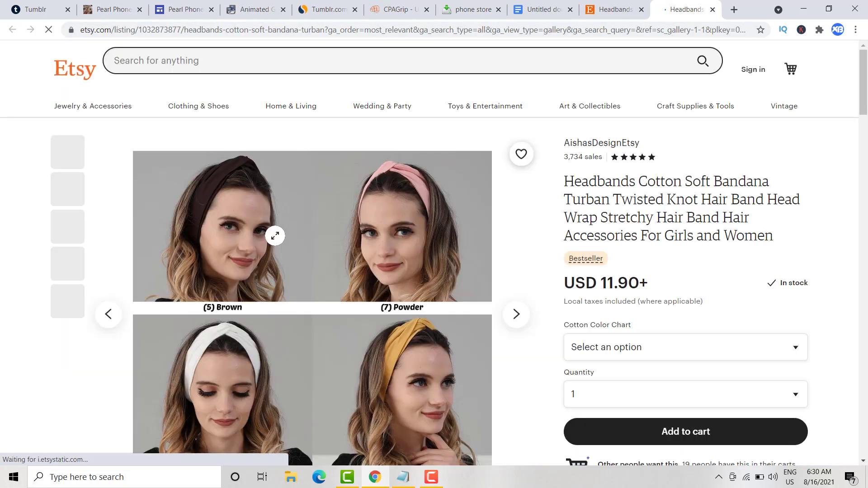
right_click(289, 204)
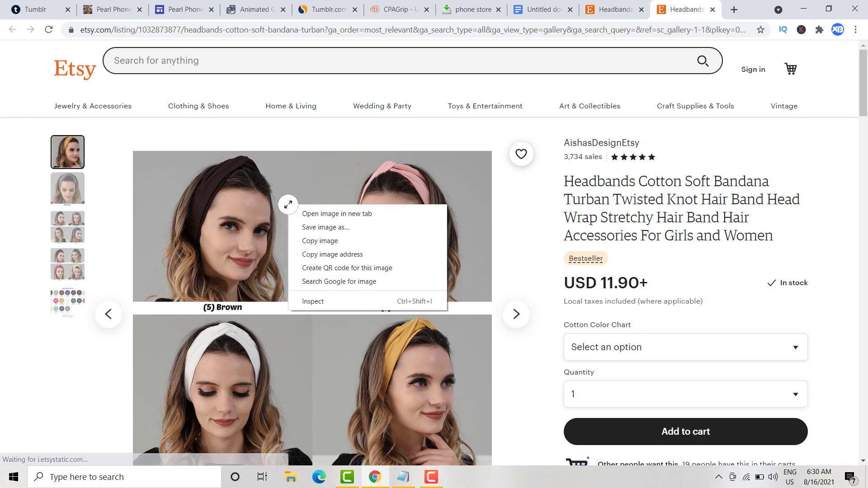
left_click(326, 255)
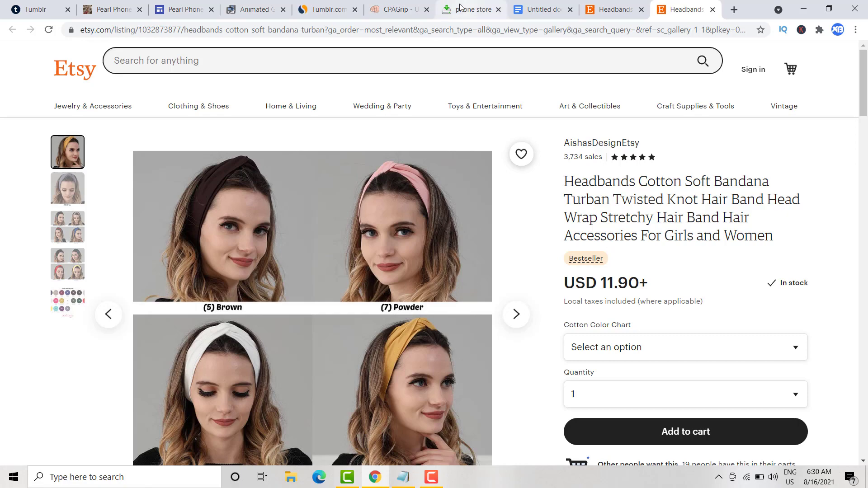
Step: In CPAGrip, replace the image source URL in the custom HTML with the copied headband image address and refresh the preview
left_click(393, 9)
scroll(174, 170, "down", 10)
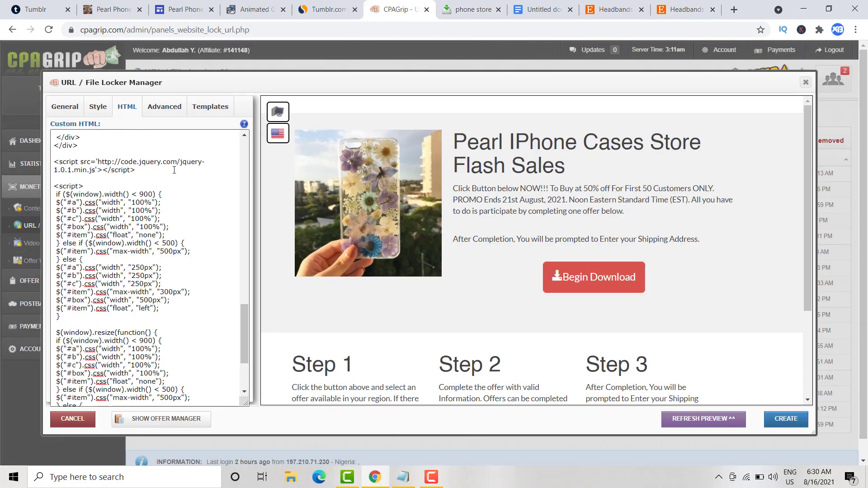
scroll(174, 170, "up", 10)
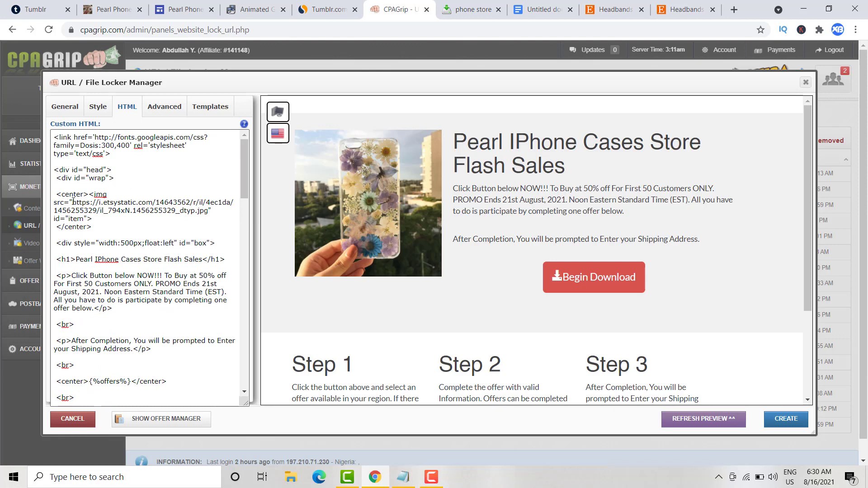
left_click_drag(73, 202, 208, 214)
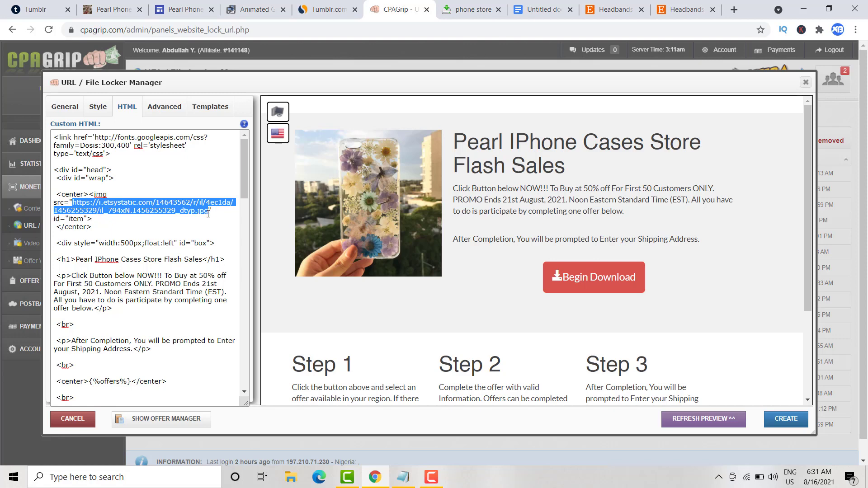
key("ctrl+v")
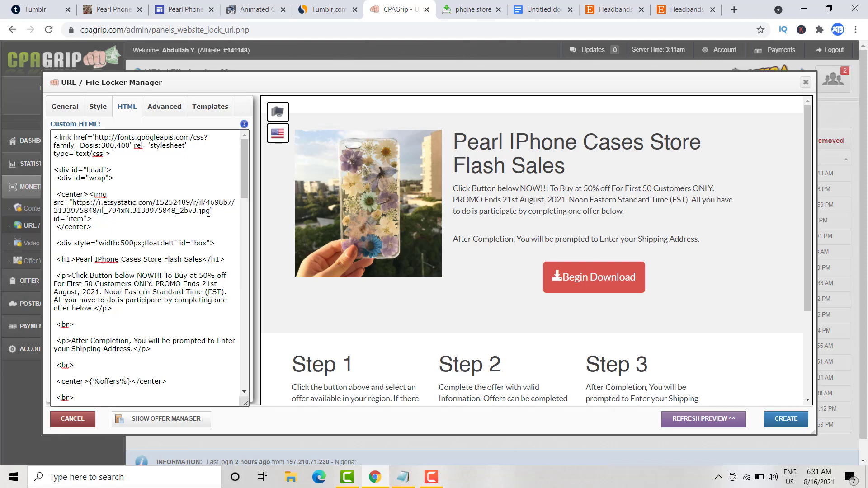
left_click(718, 422)
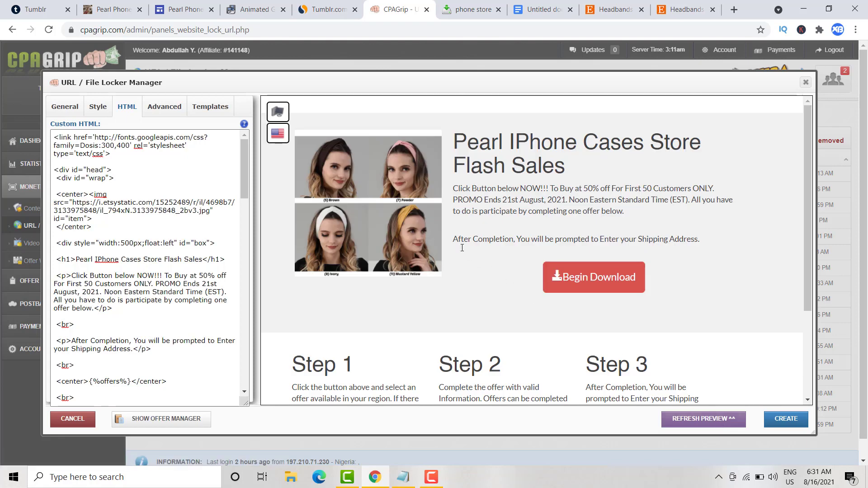
left_click_drag(453, 136, 562, 164)
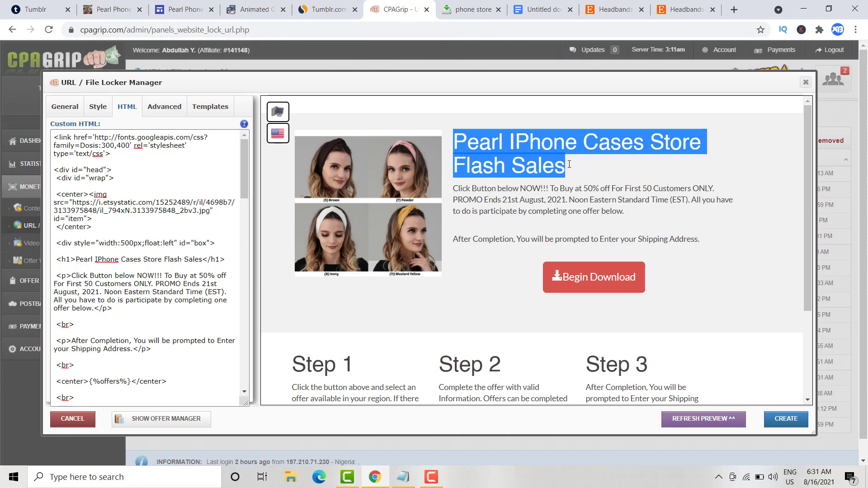
Step: Change the h1 heading in the locker's custom HTML to "Pearl jewelry Store Flash Sales" and refresh the preview
scroll(173, 188, "down", 5)
left_click(172, 187)
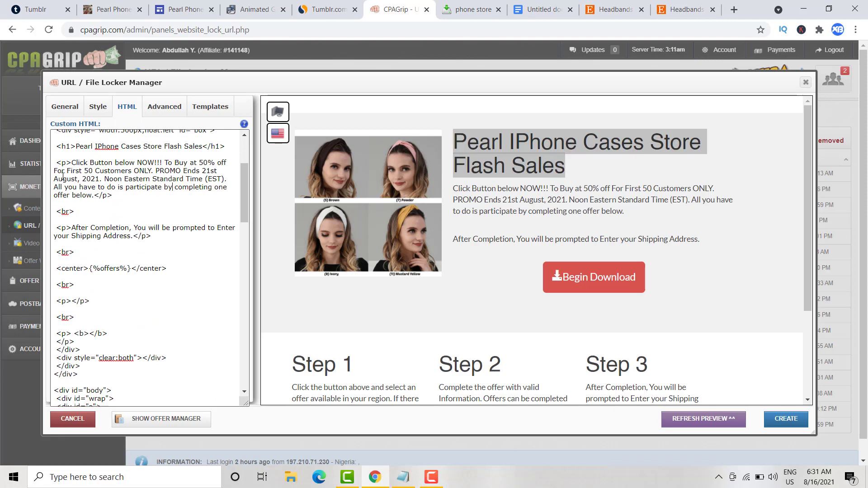
scroll(99, 193, "up", 5)
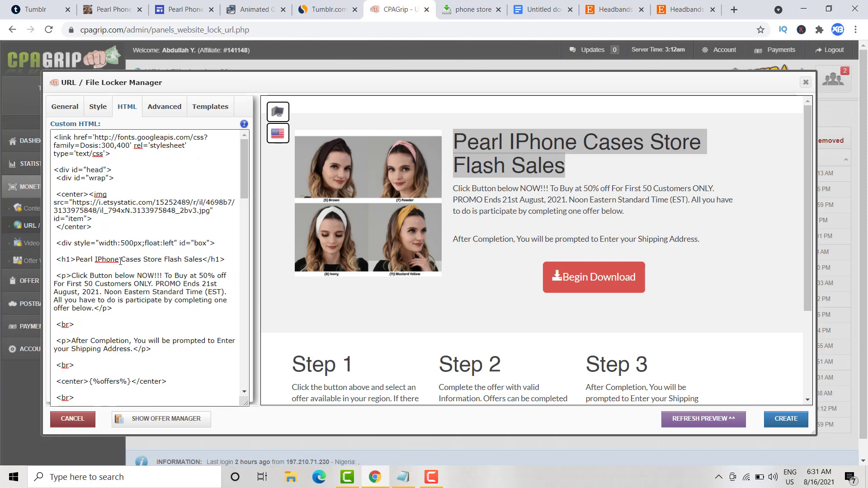
left_click_drag(120, 261, 99, 261)
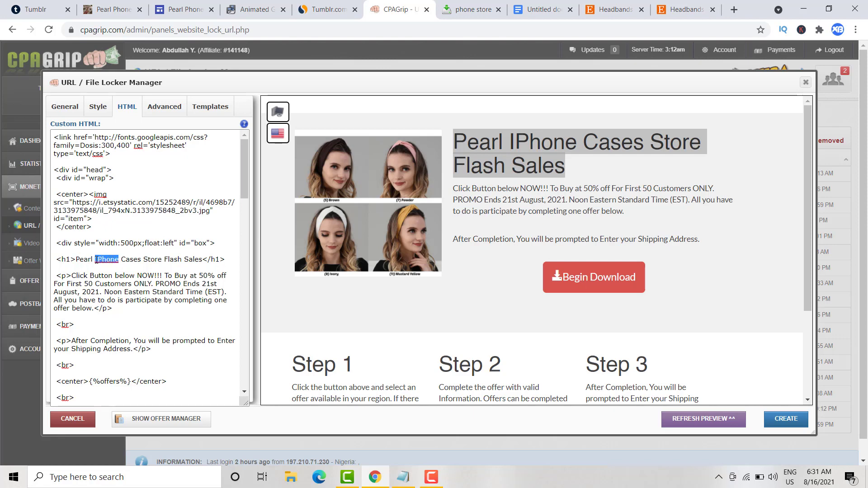
double_click(109, 259)
key("BackSpace")
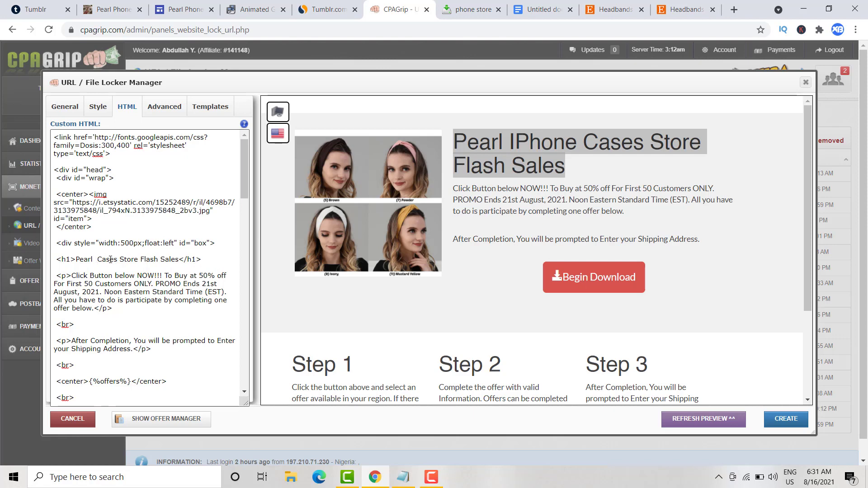
key("Delete")
key("Delete")
key("Delete")
key("Delete")
key("Delete")
key("Delete")
key("Delete")
type("jewel")
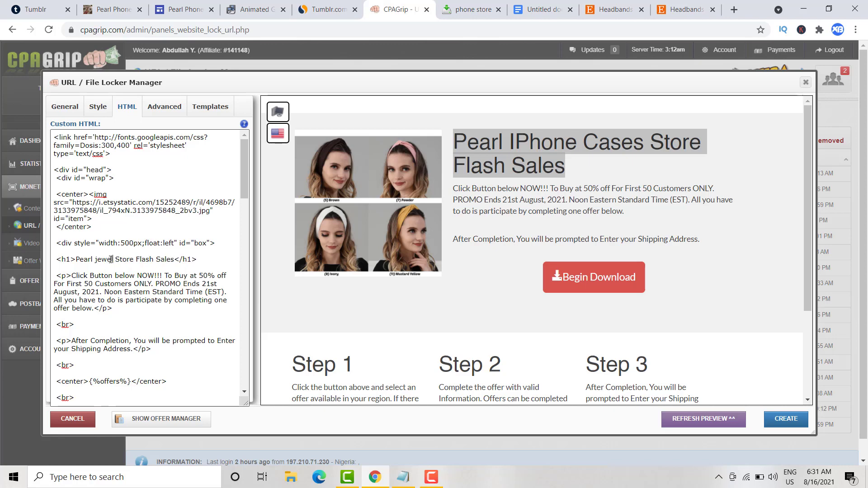
type("ry")
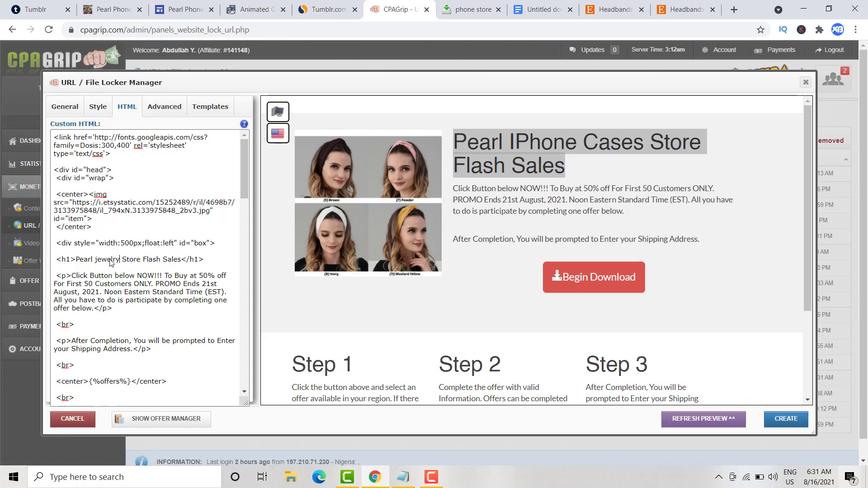
left_click(693, 421)
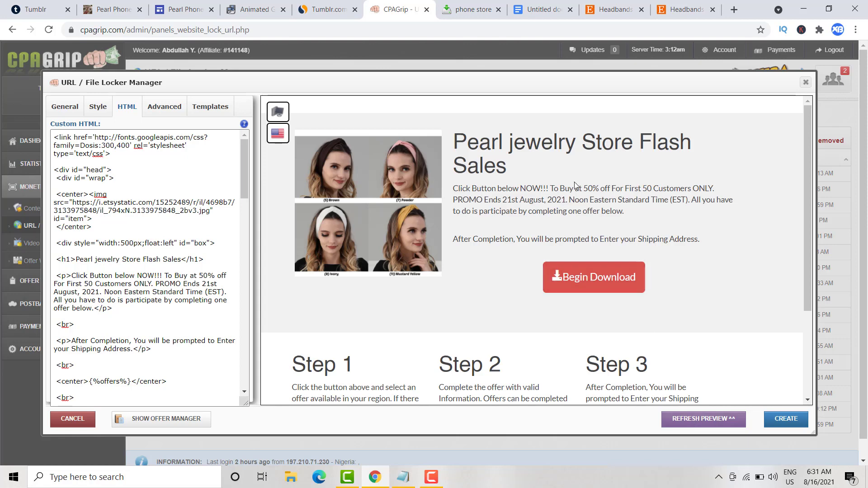
Step: Look over the refreshed offer page, check the existing phone store page's wording, and set the locker's button text to "Complete Two Offer"
scroll(575, 185, "down", 3)
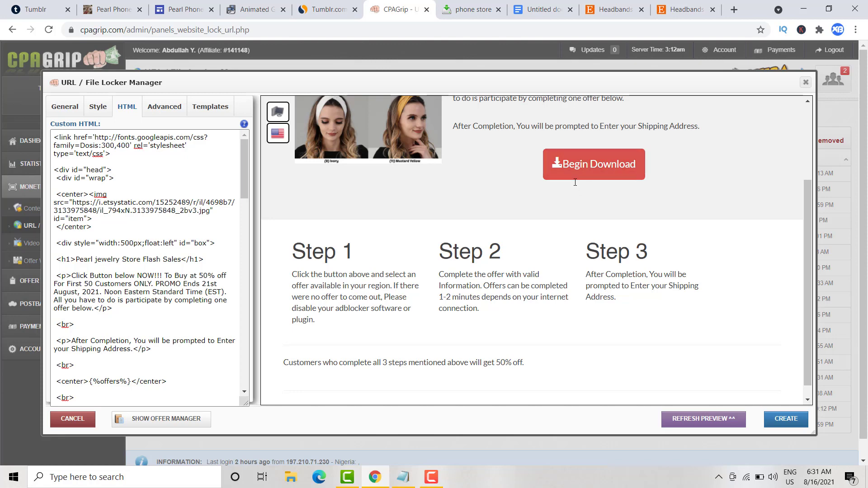
scroll(173, 279, "down", 2)
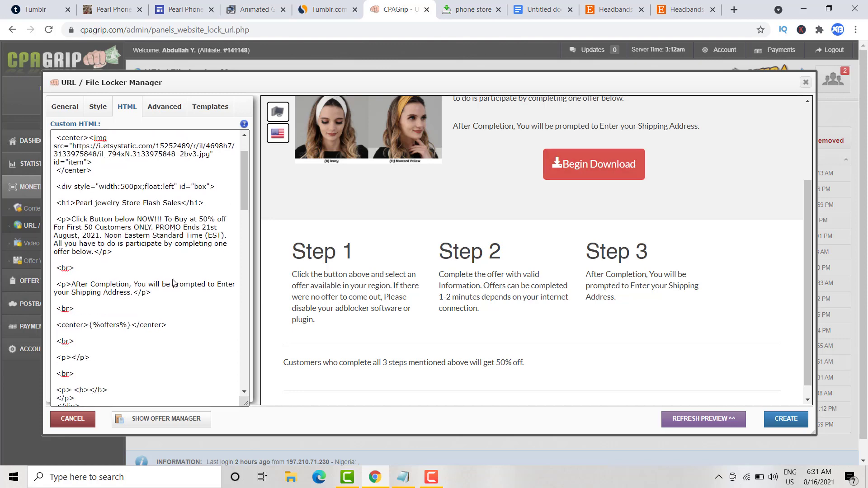
scroll(173, 283, "up", 2)
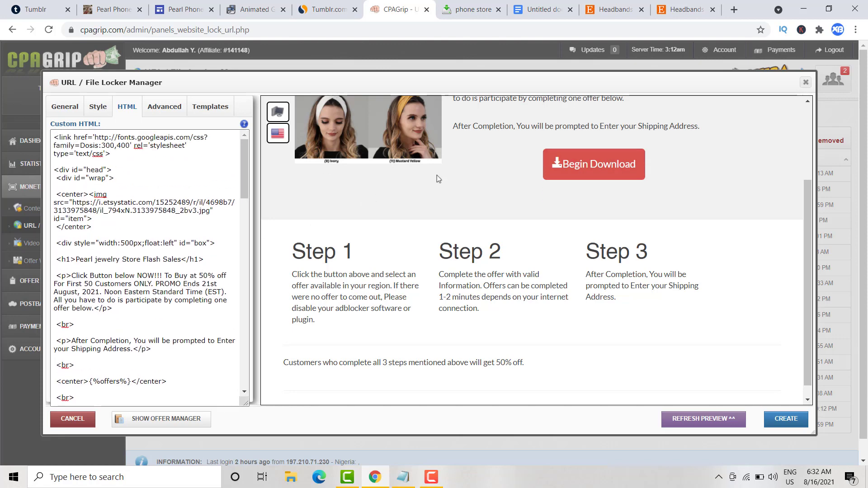
scroll(437, 175, "down", 2)
scroll(454, 172, "up", 4)
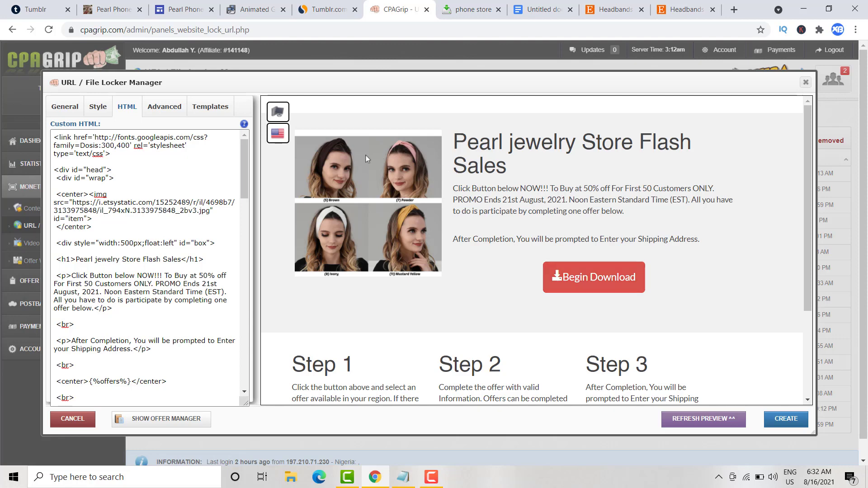
left_click(63, 111)
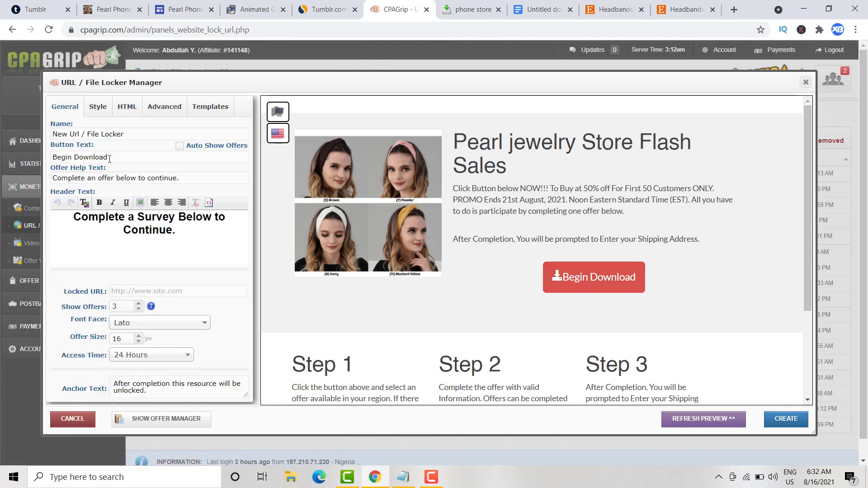
left_click_drag(109, 160, 41, 163)
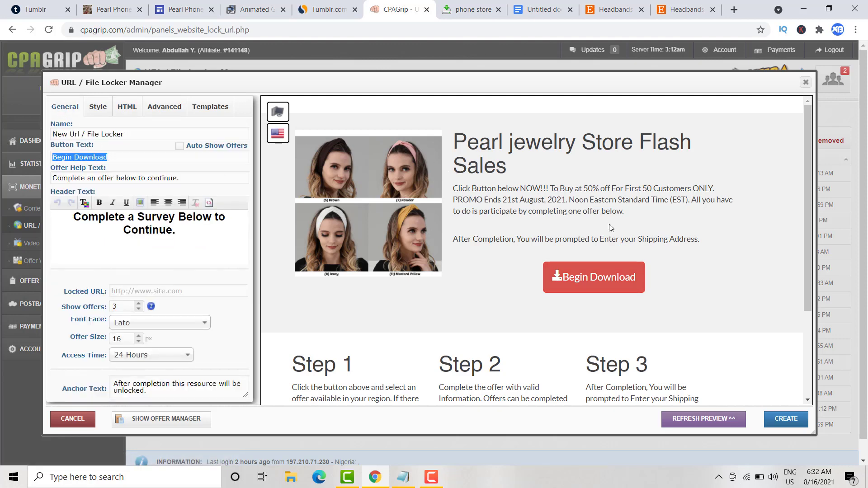
left_click(464, 11)
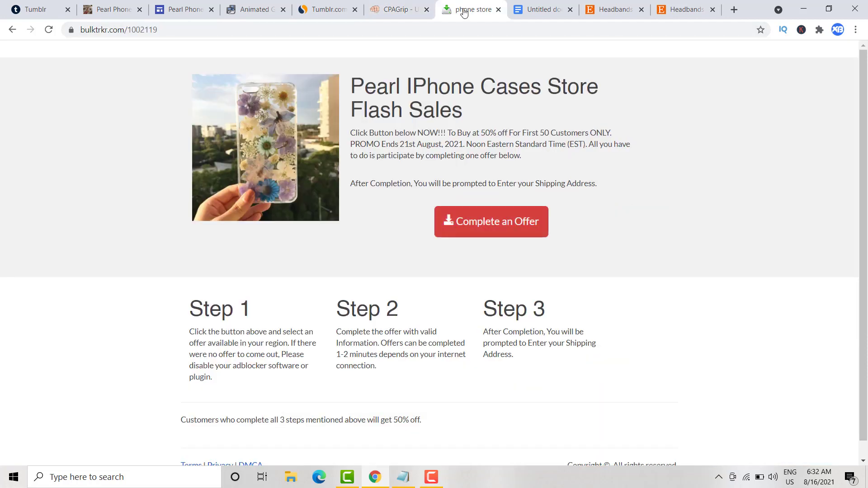
left_click(397, 10)
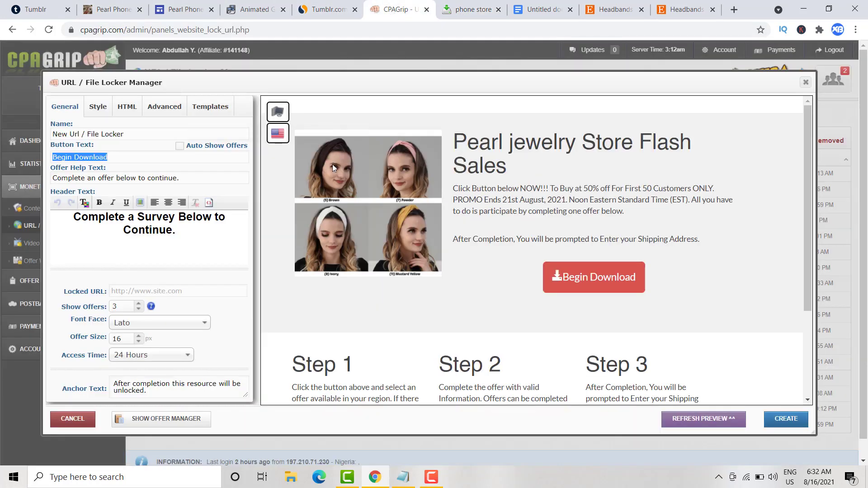
type("CC")
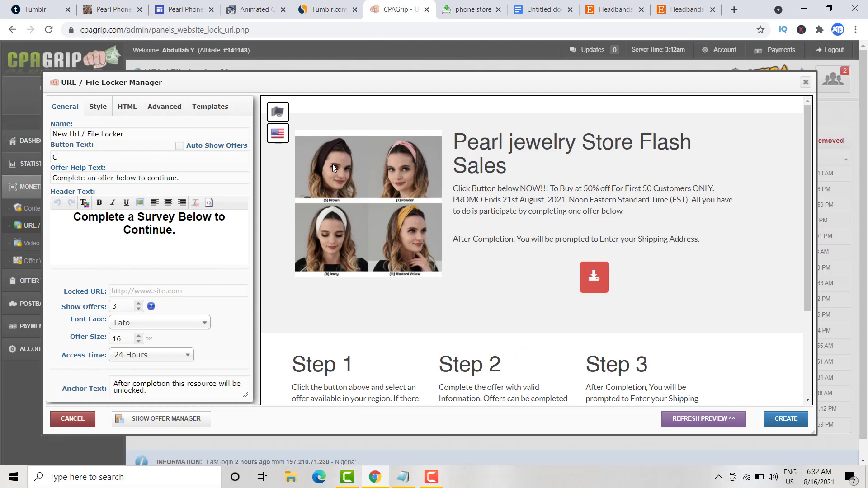
type("omplet")
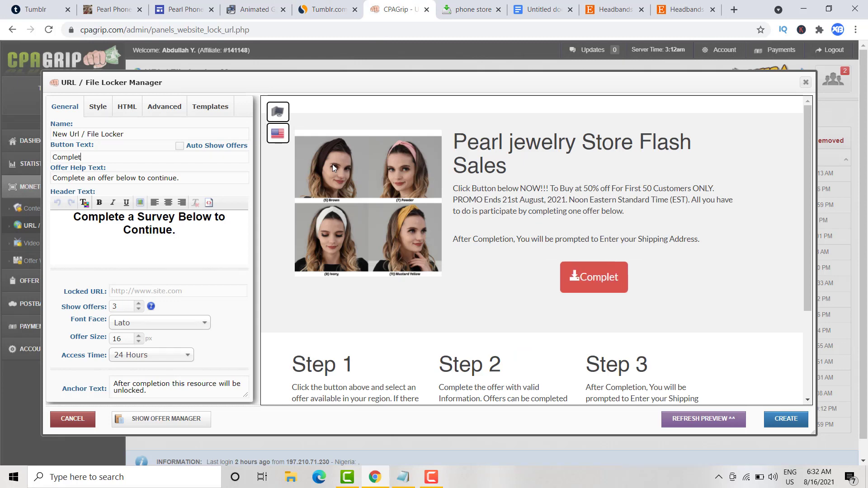
type("e an O")
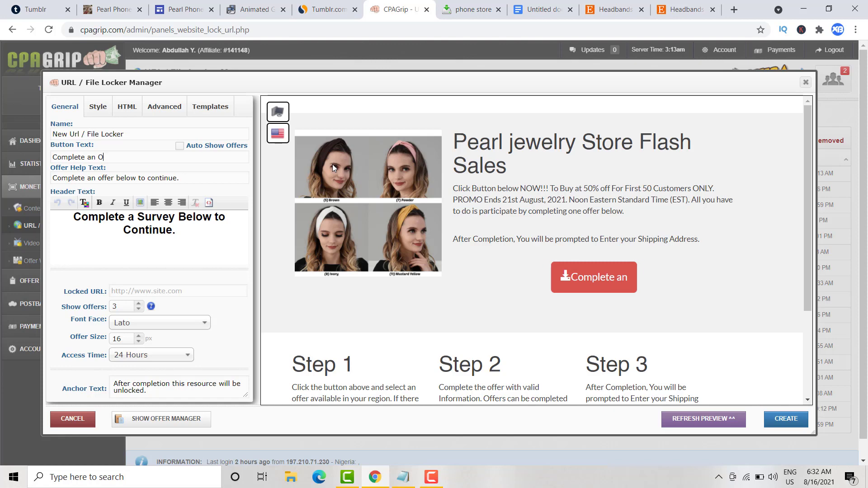
type("ffer")
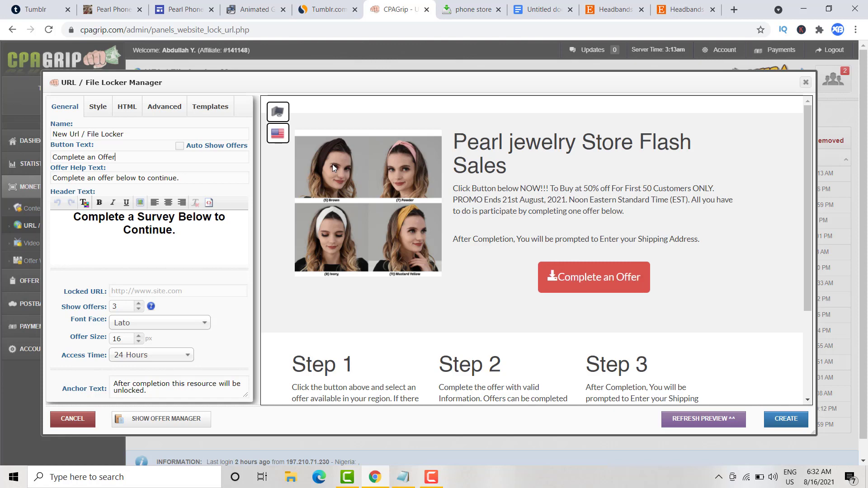
double_click(94, 157)
type("Two")
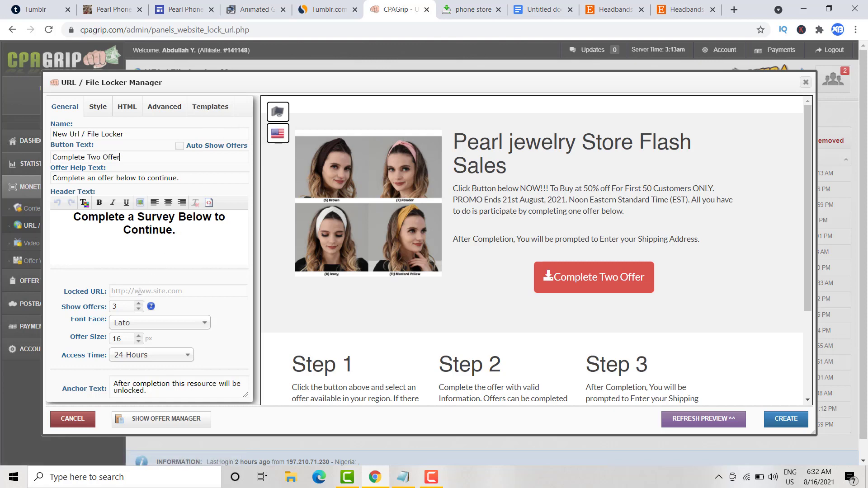
Step: Switch to the AishasDesignEtsy cotton headband listing on Etsy and copy its page address
left_click(678, 7)
left_click(607, 7)
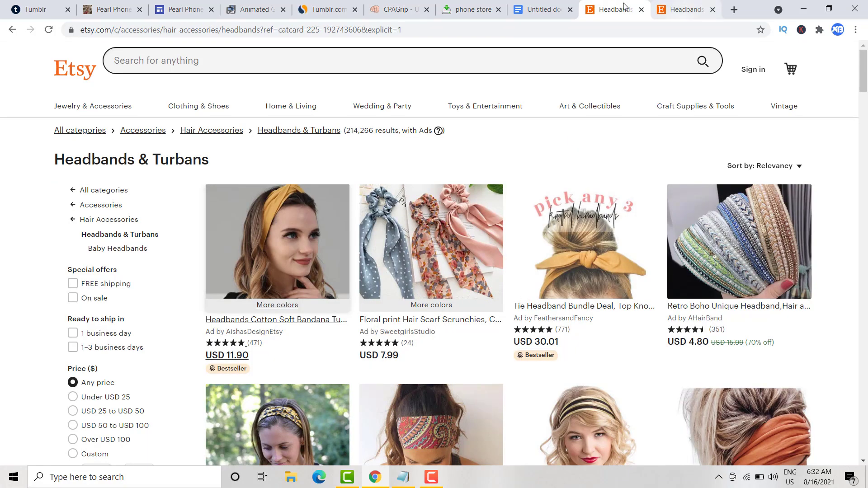
left_click(673, 7)
scroll(673, 5, "down", 1)
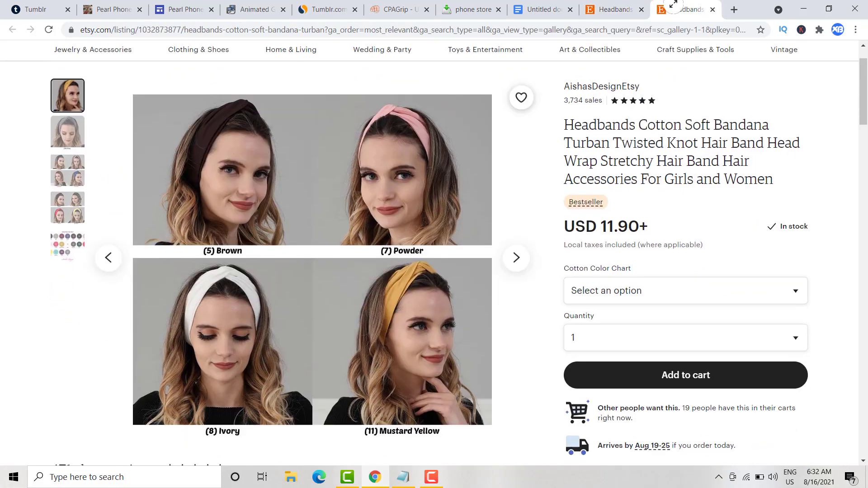
scroll(667, 8, "up", 1)
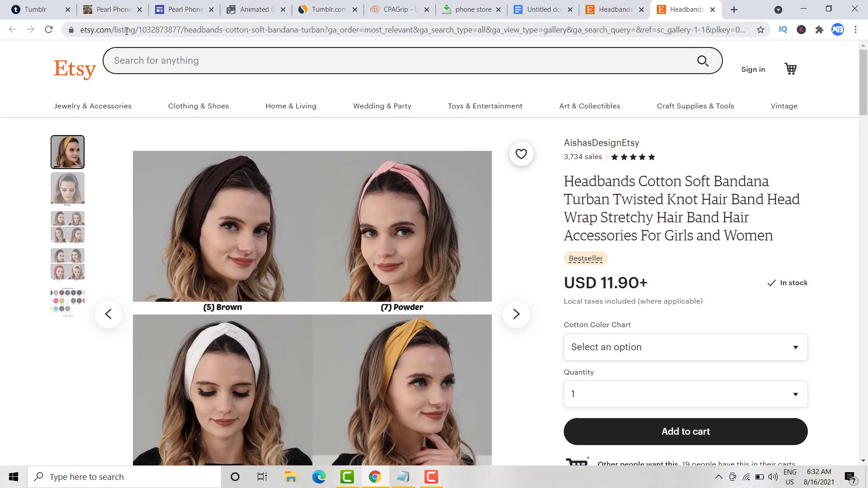
left_click(127, 31)
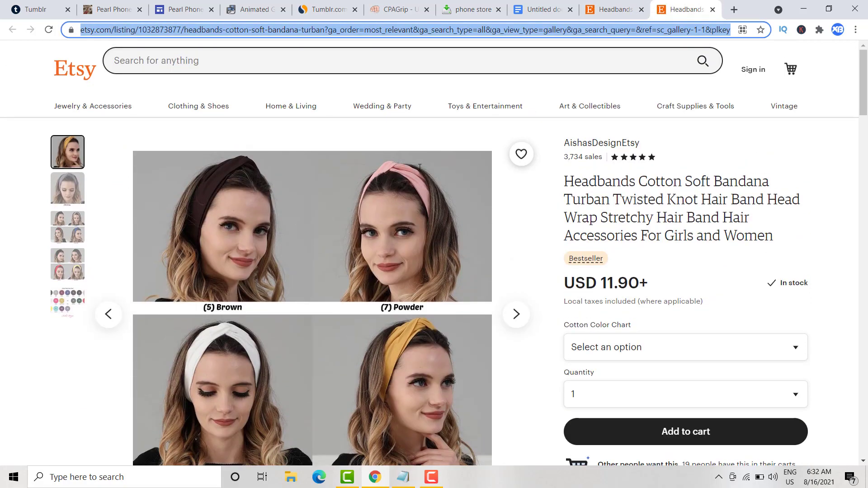
scroll(536, 225, "down", 1)
scroll(535, 225, "up", 1)
Step: In CPAGrip, paste the copied Etsy listing address as the Locked URL and create the locker
left_click(380, 13)
left_click(126, 292)
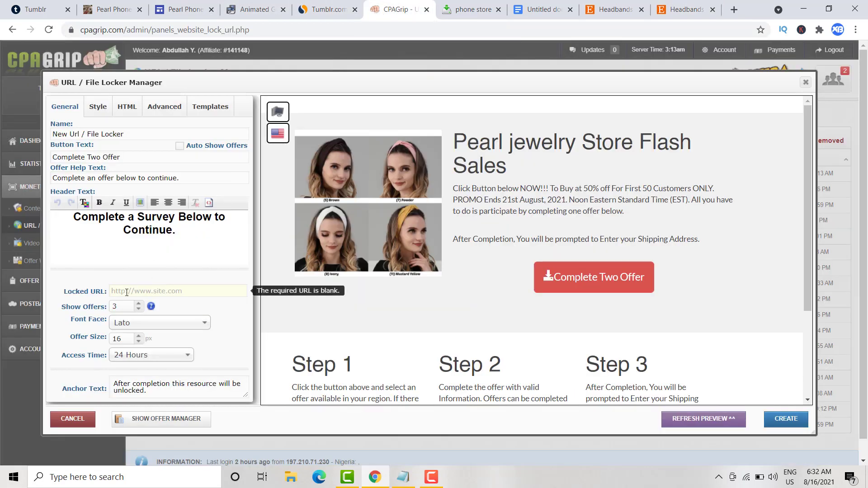
key("ctrl+v")
left_click(234, 312)
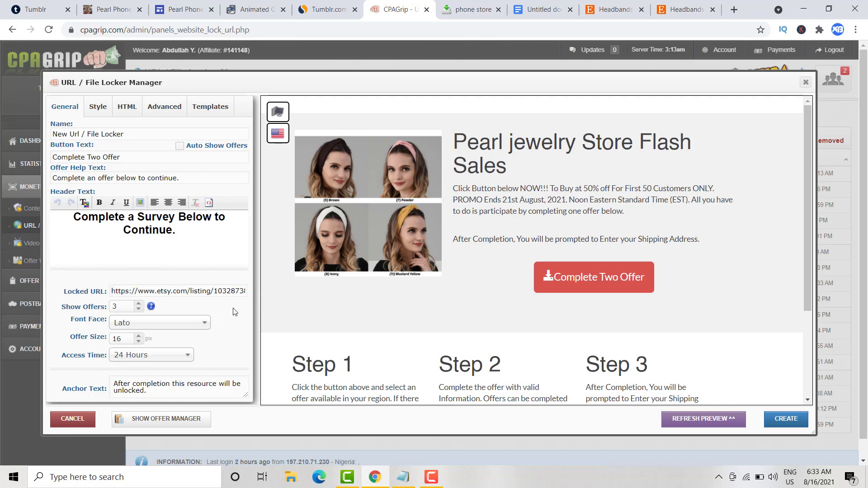
left_click(784, 420)
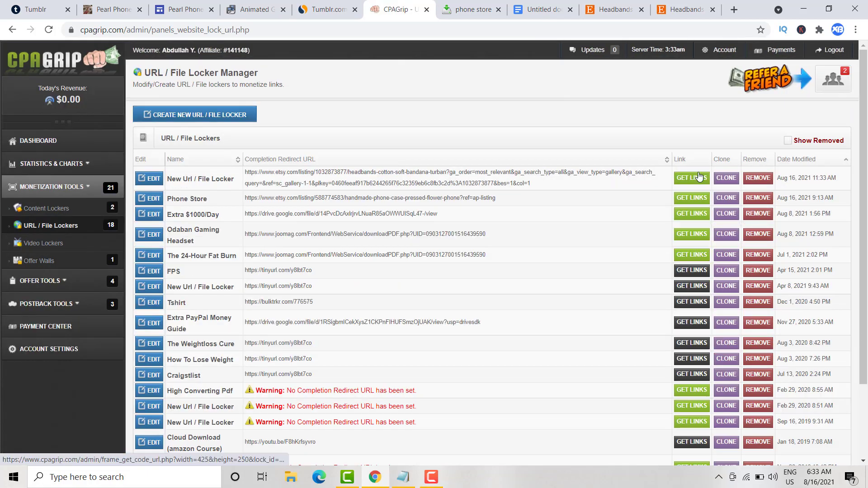
Step: Copy the new URL locker's bulktrkr.com link in CPAGrip and switch to the Pearl Phone Case site editor
left_click(698, 176)
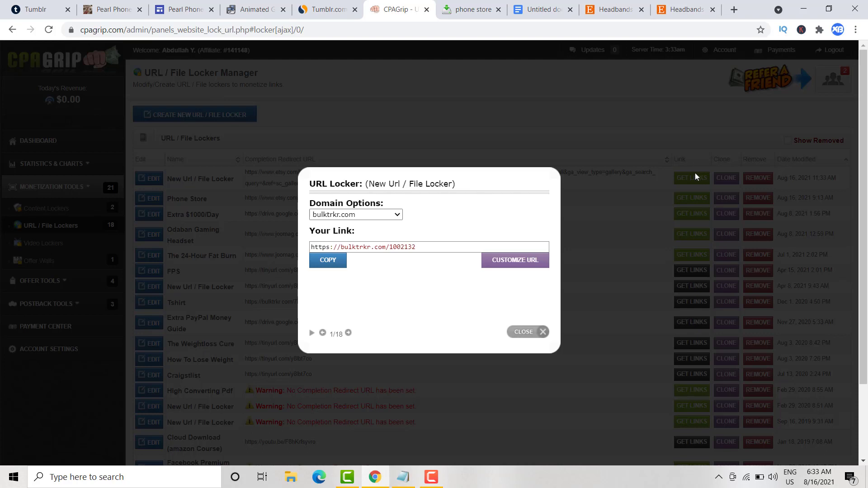
left_click(329, 261)
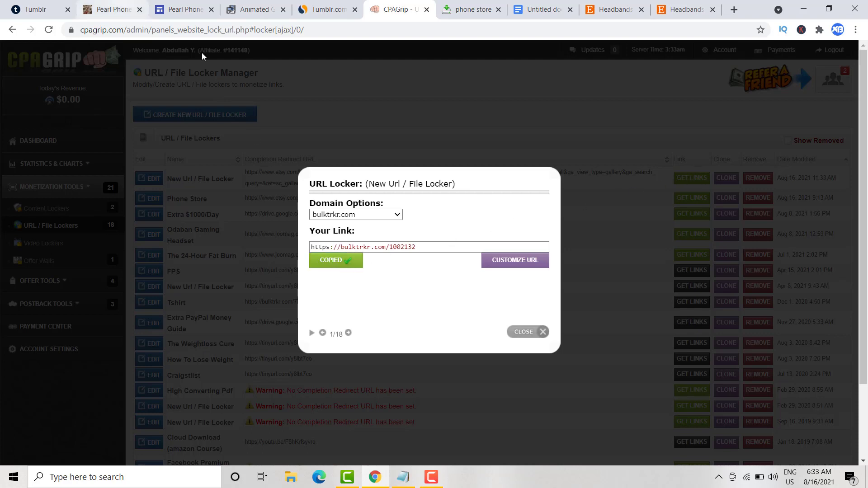
left_click(174, 10)
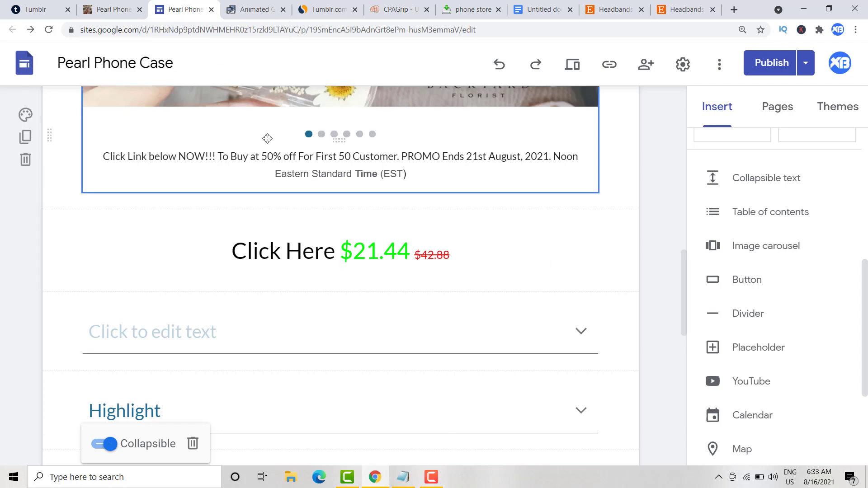
scroll(267, 138, "up", 8)
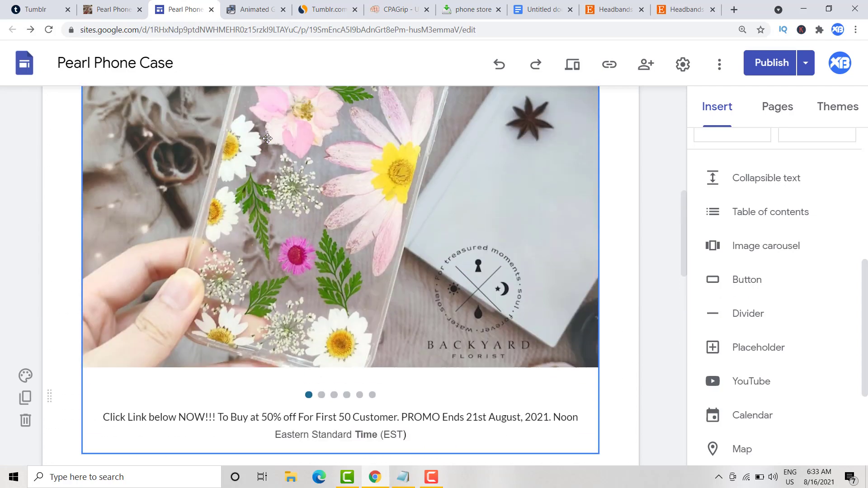
scroll(267, 138, "down", 5)
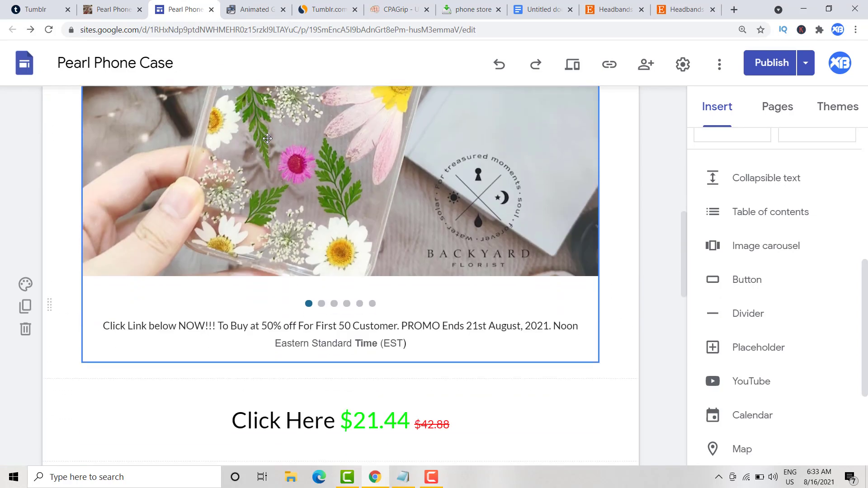
scroll(436, 287, "down", 3)
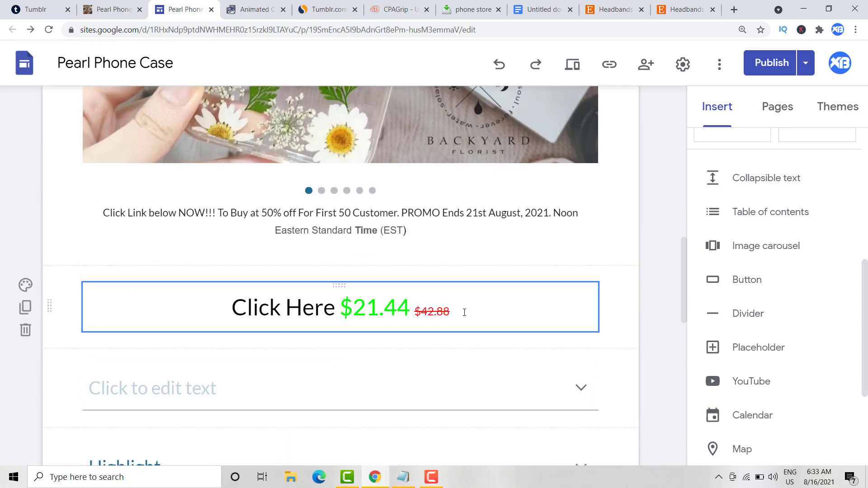
left_click_drag(464, 313, 230, 305)
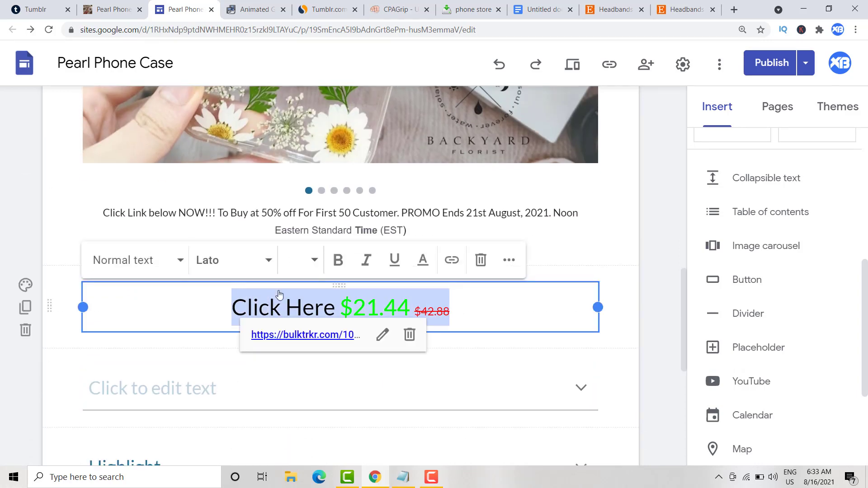
left_click(451, 260)
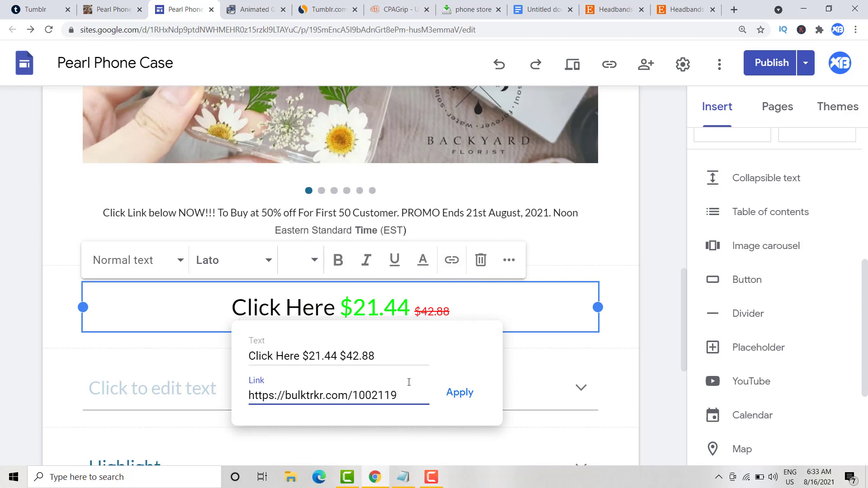
left_click_drag(396, 394, 245, 394)
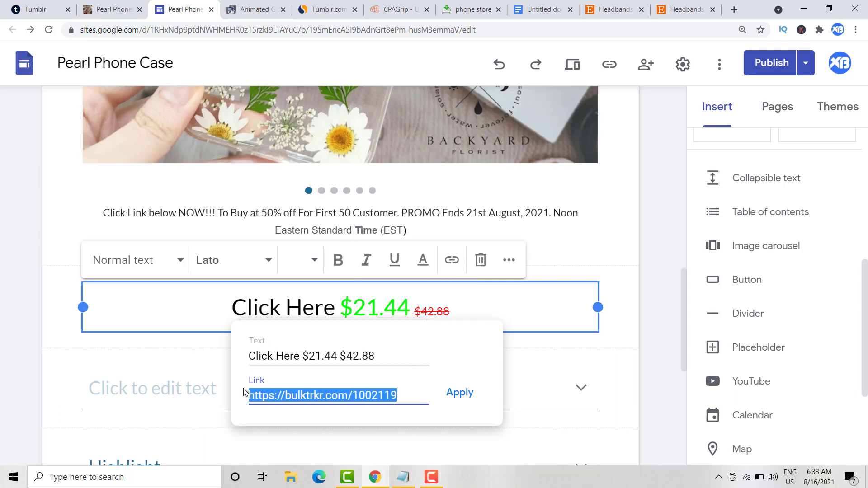
left_click(459, 393)
scroll(458, 393, "up", 5)
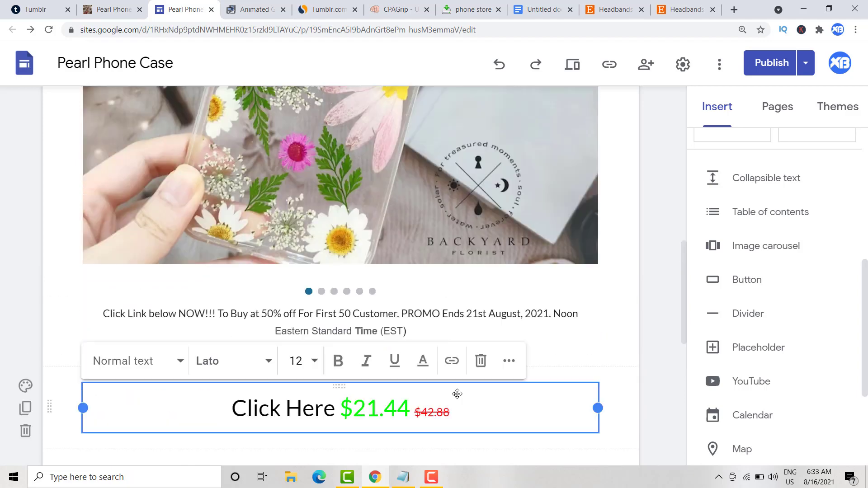
Step: Publish the updated Pearl Phone Case home page and copy the published site link
left_click(36, 7)
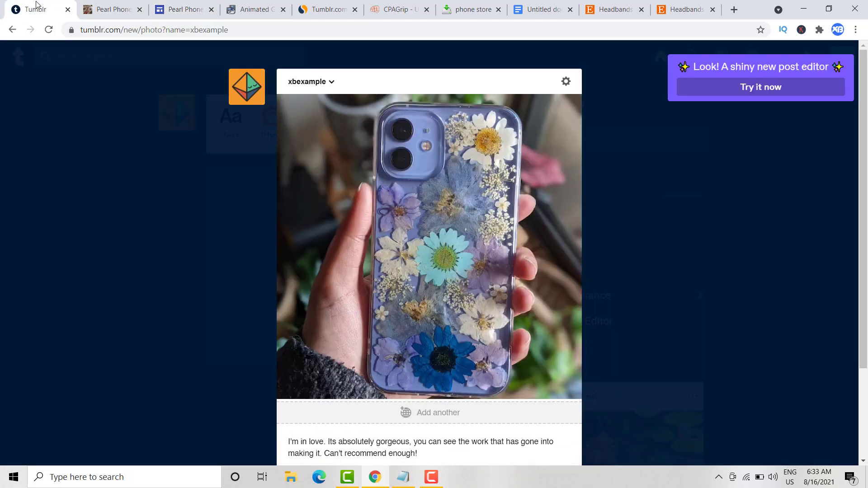
left_click(176, 11)
scroll(236, 132, "up", 10)
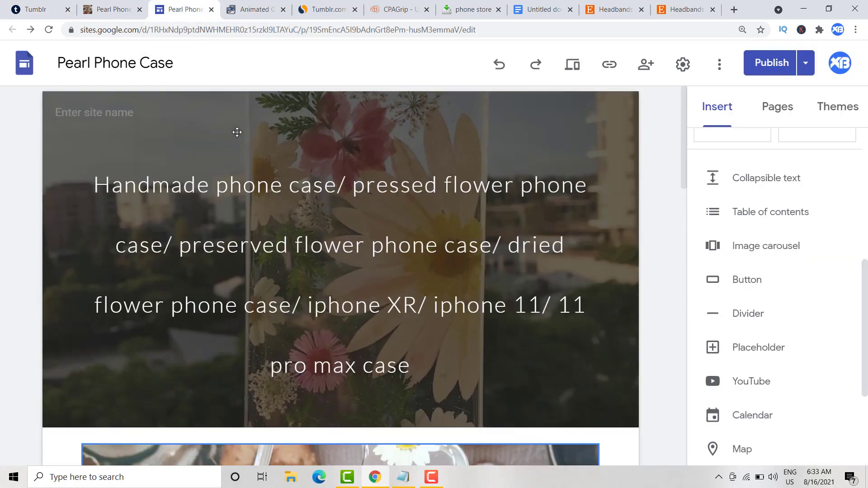
left_click(752, 66)
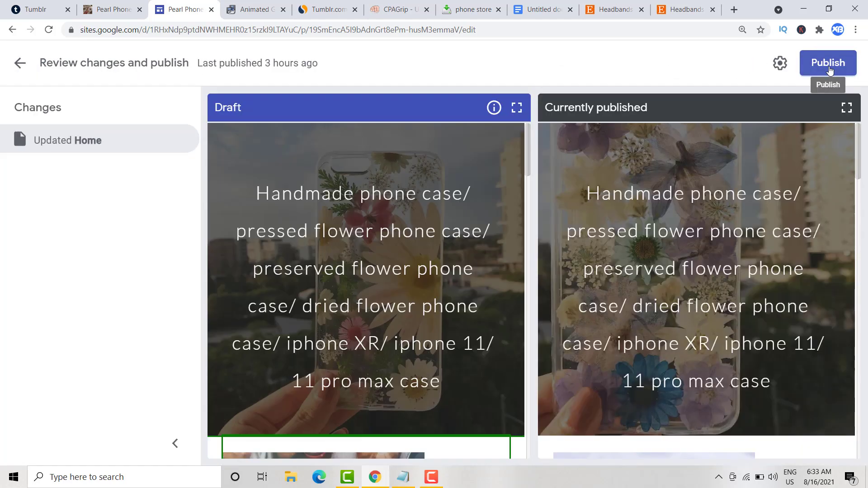
left_click(829, 68)
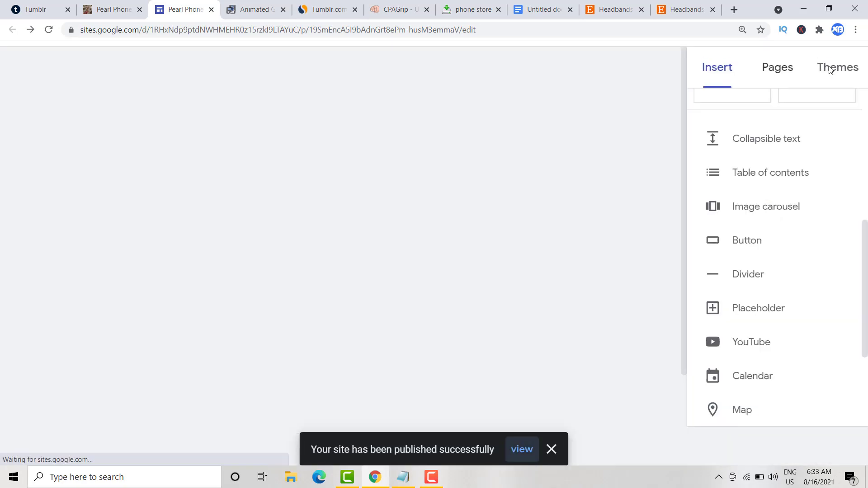
left_click(609, 68)
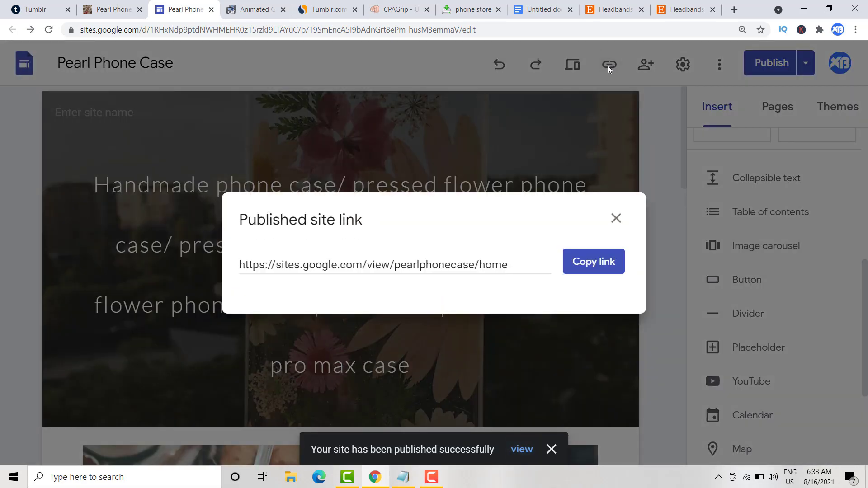
left_click(603, 264)
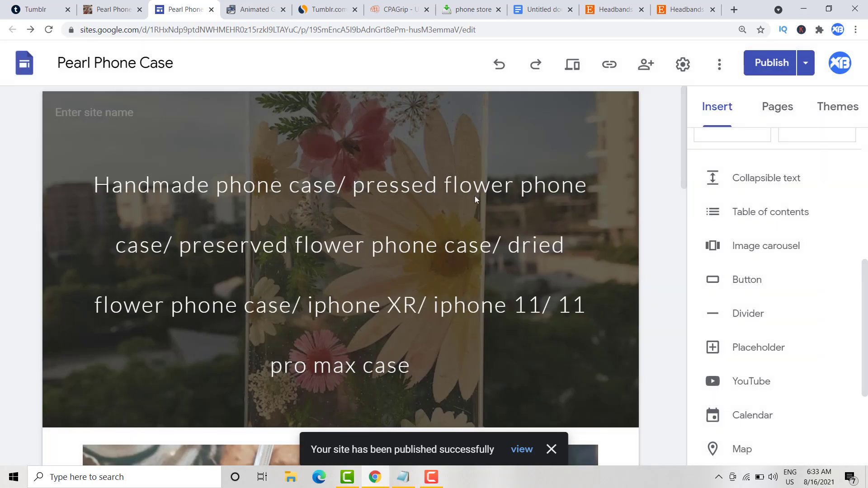
left_click(112, 9)
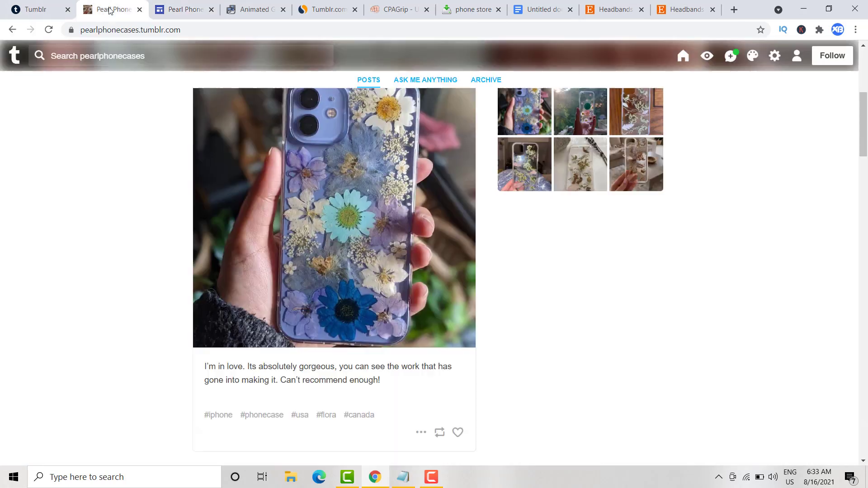
left_click(37, 7)
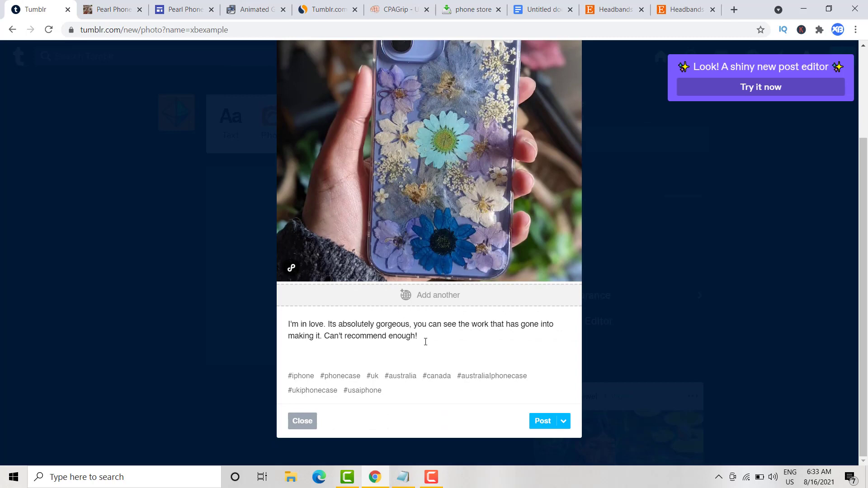
left_click_drag(418, 338, 286, 323)
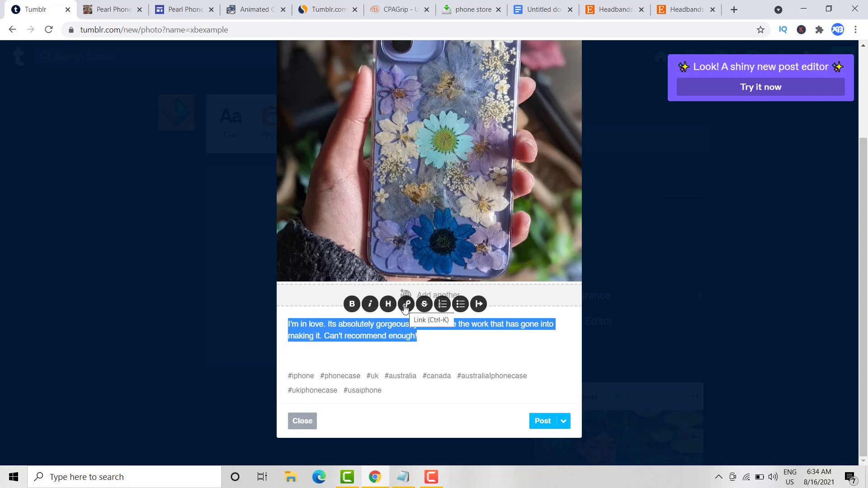
left_click(405, 304)
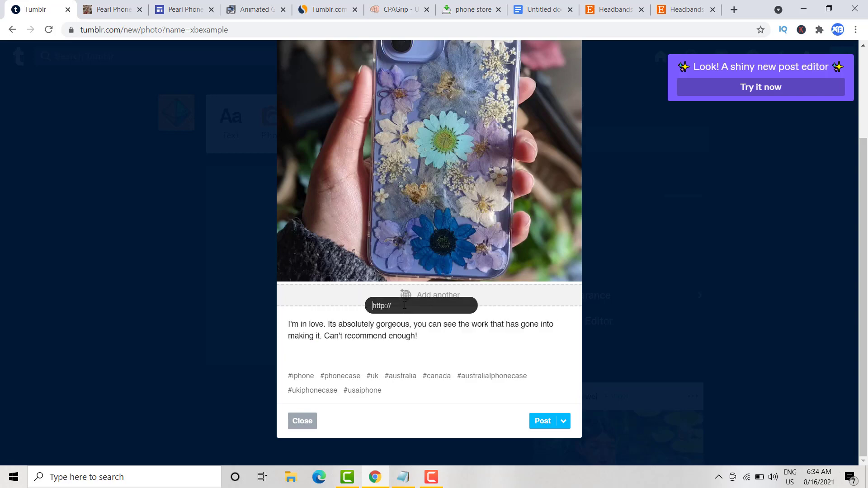
key("ctrl+v")
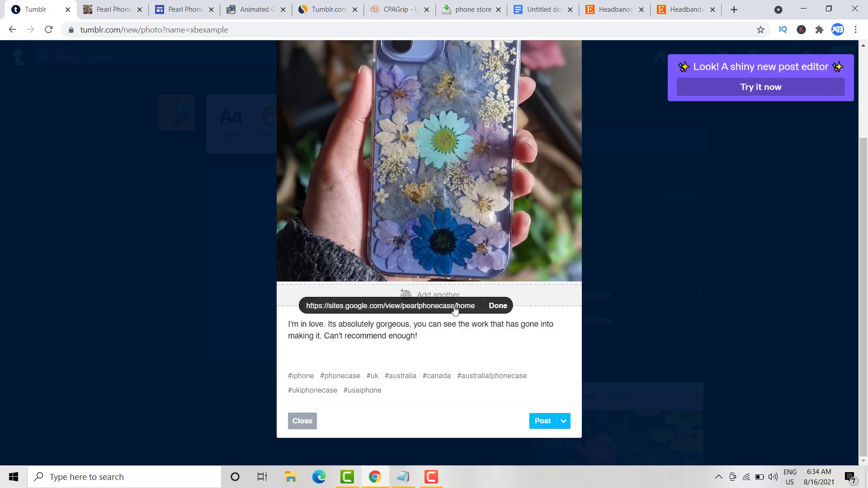
key("Return")
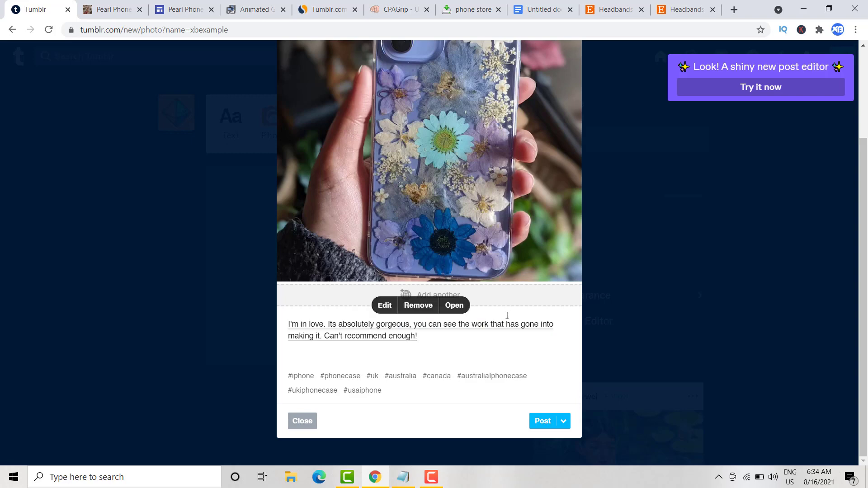
left_click(539, 424)
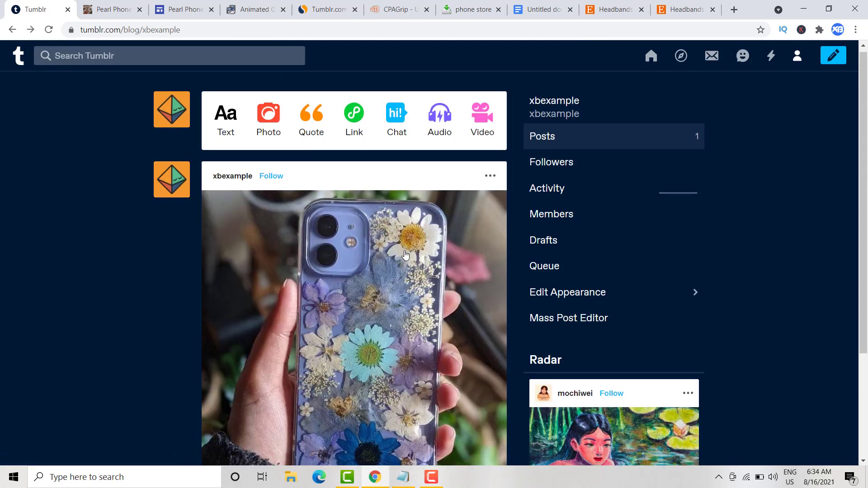
Step: Check the published Tumblr post, follow its caption link to the landing page, and test the page's "Click Here" link
scroll(405, 255, "down", 3)
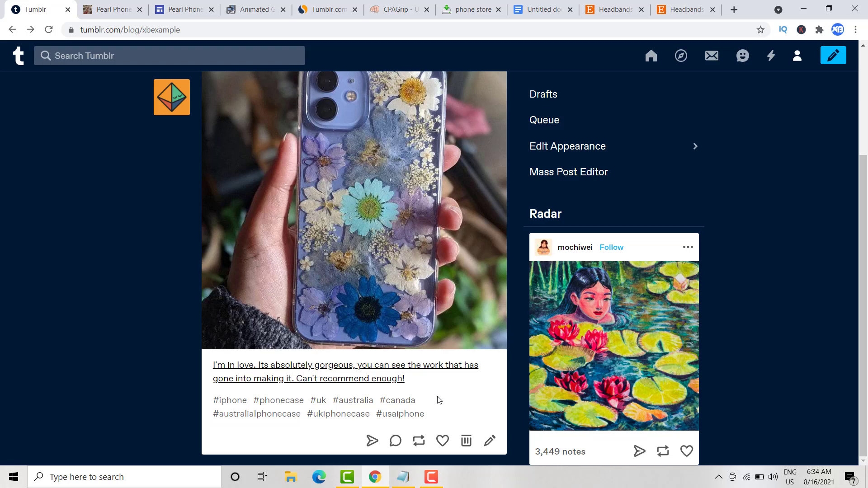
left_click(329, 371)
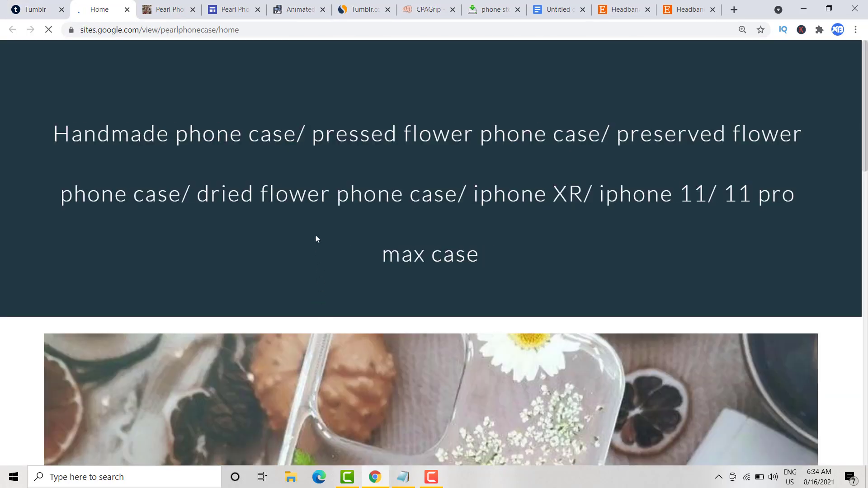
scroll(315, 229, "down", 6)
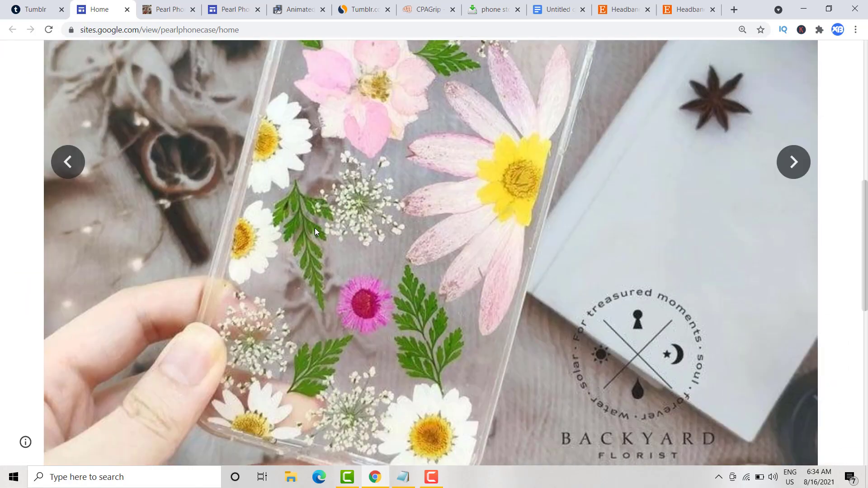
scroll(315, 228, "down", 3)
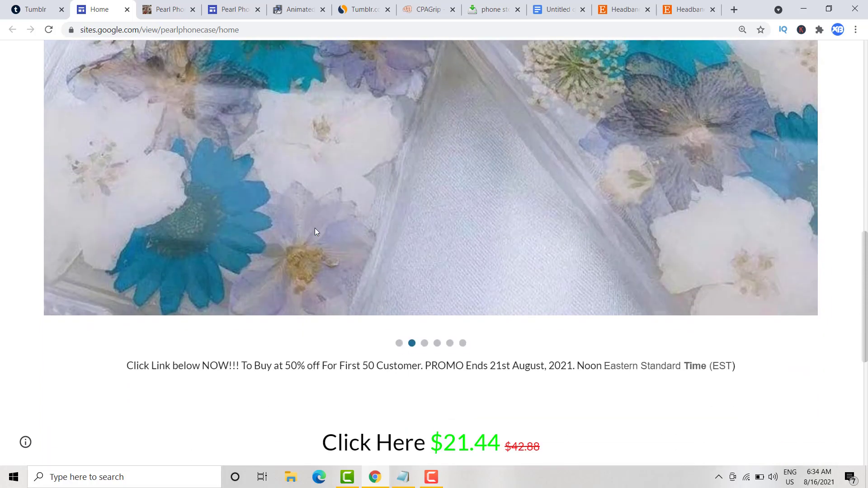
scroll(314, 229, "down", 7)
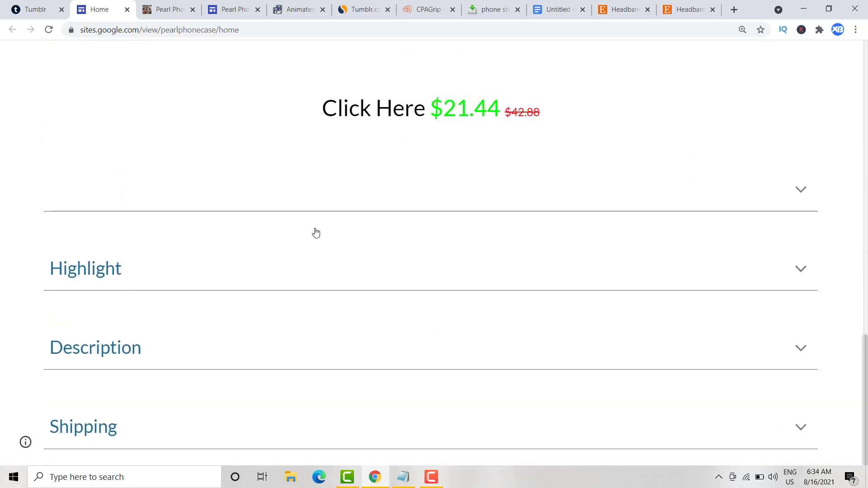
left_click(385, 111)
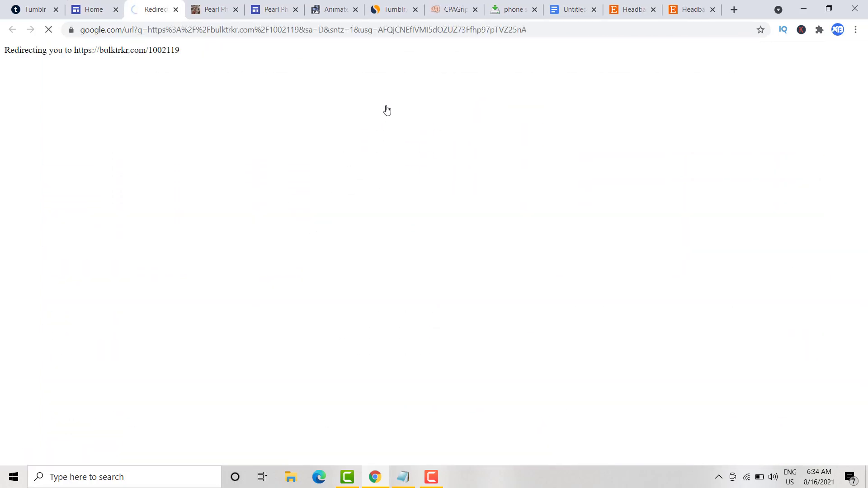